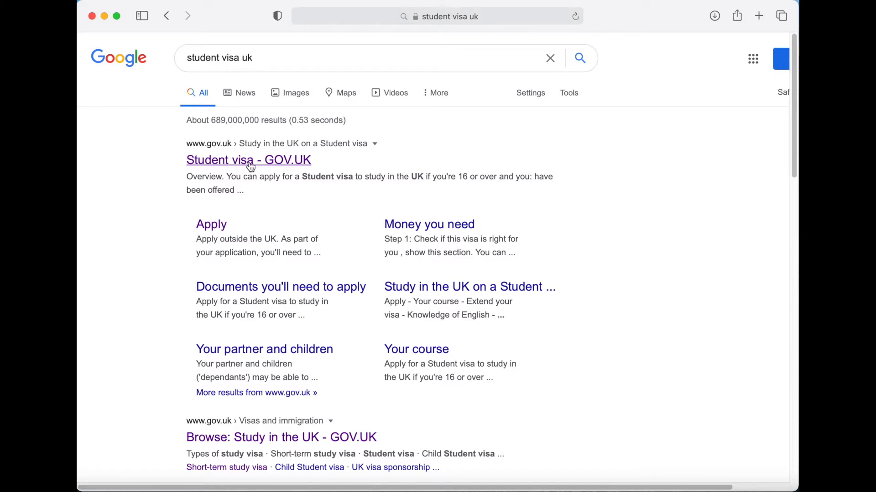
- Open the Student visa guidance, go to its Apply section and start the online application
click(250, 162)
scroll(411, 306, down, 5)
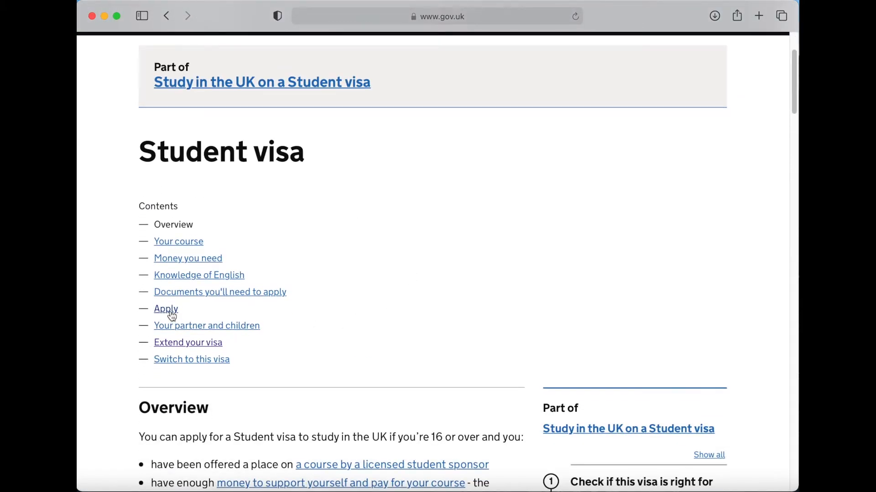
click(172, 314)
scroll(396, 343, down, 6)
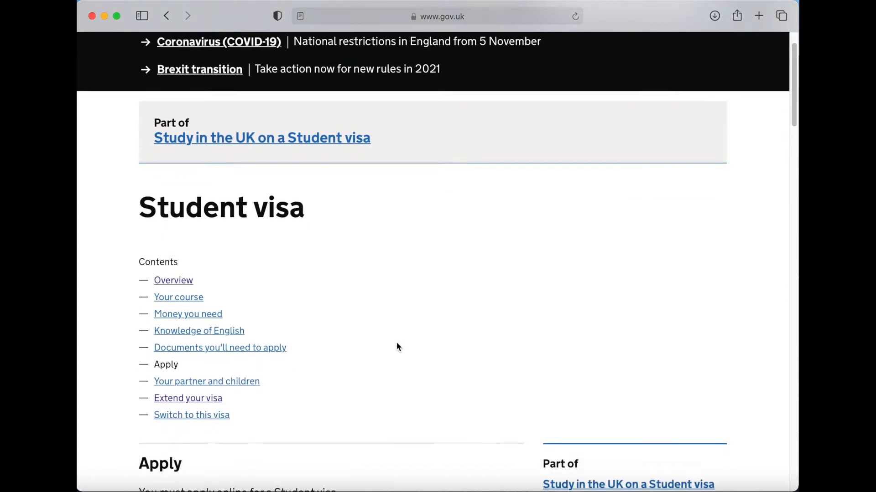
scroll(397, 346, down, 5)
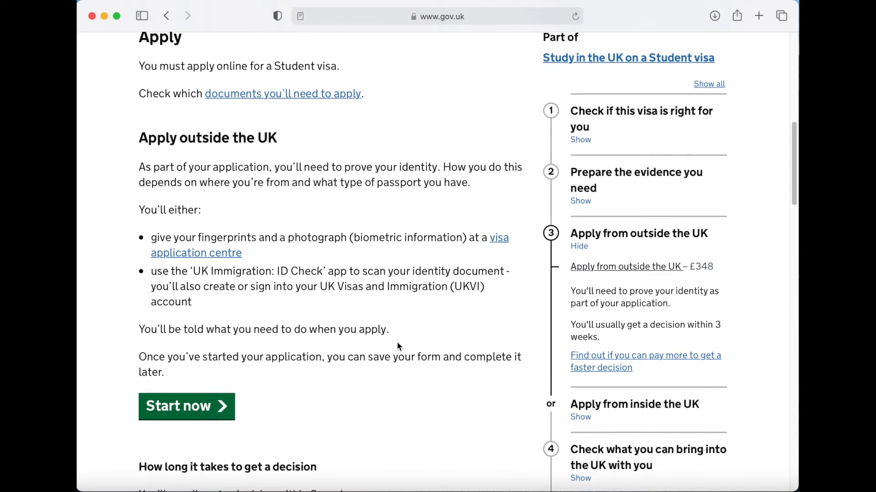
click(185, 418)
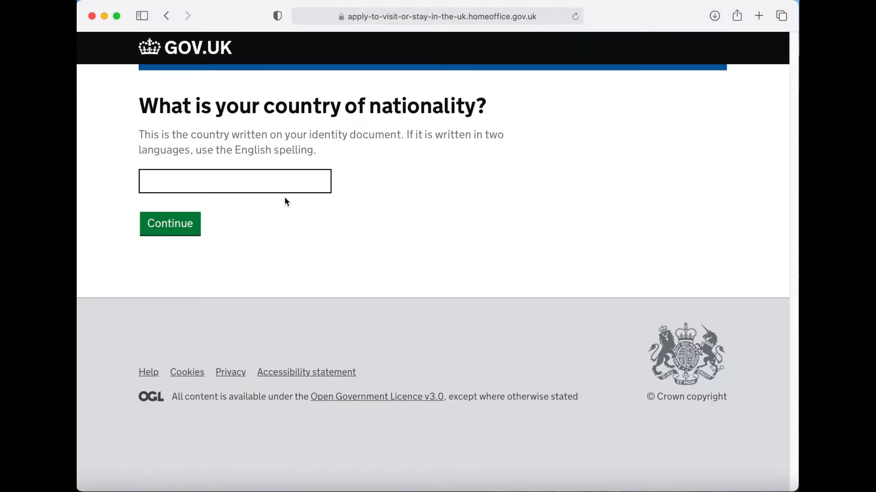
- Answer India as the country of nationality
click(269, 183)
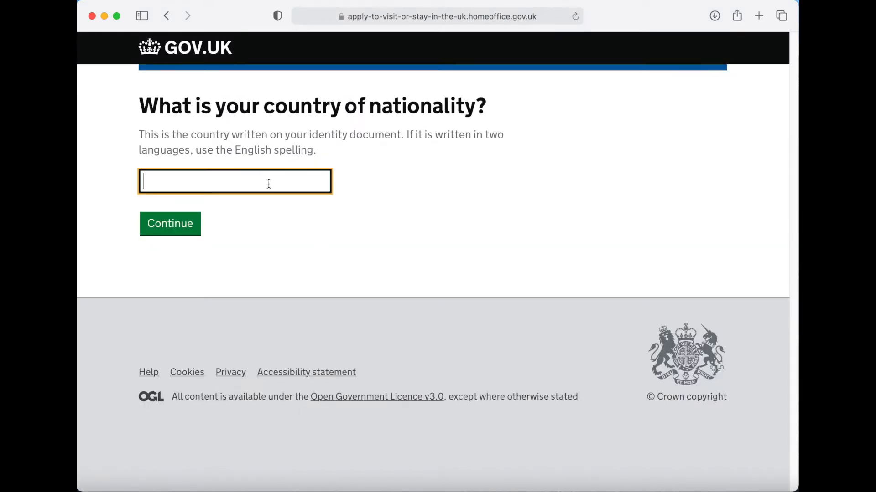
text(India)
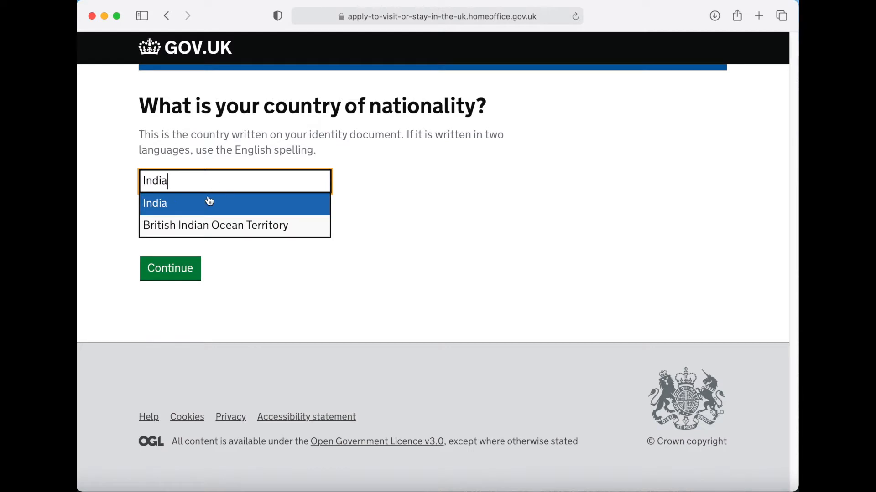
click(183, 206)
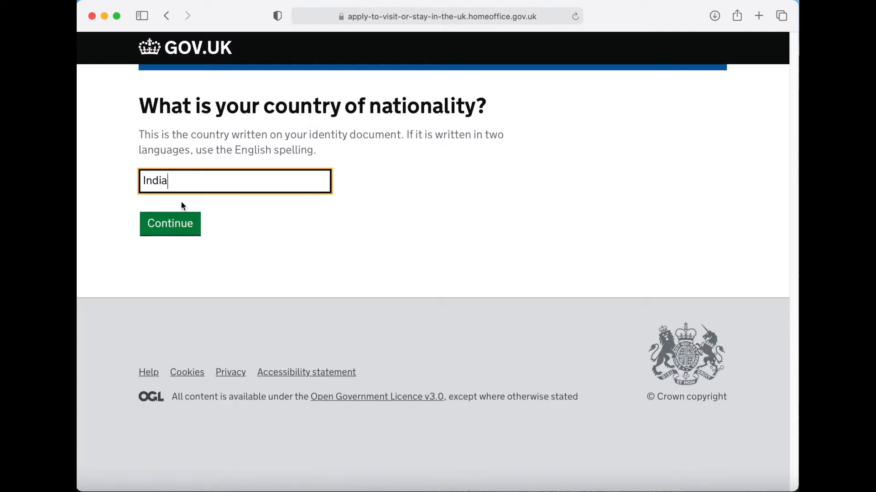
click(177, 228)
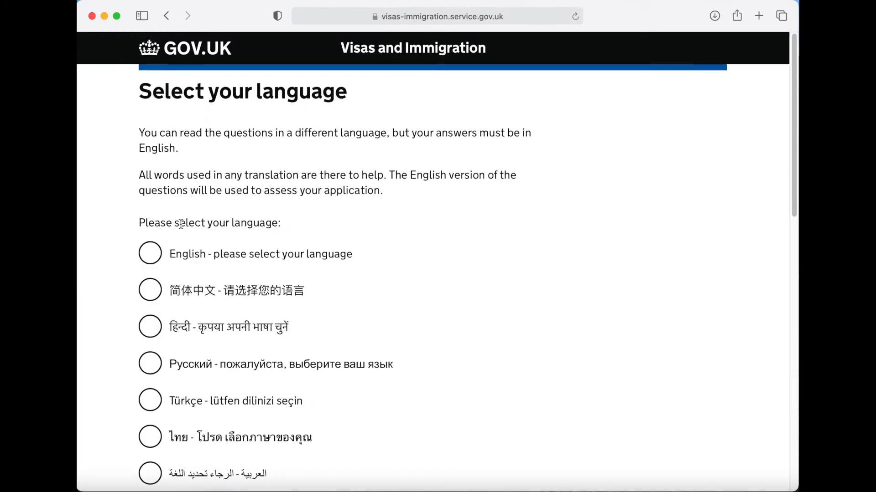
- Choose English as the application language
scroll(102, 228, down, 1)
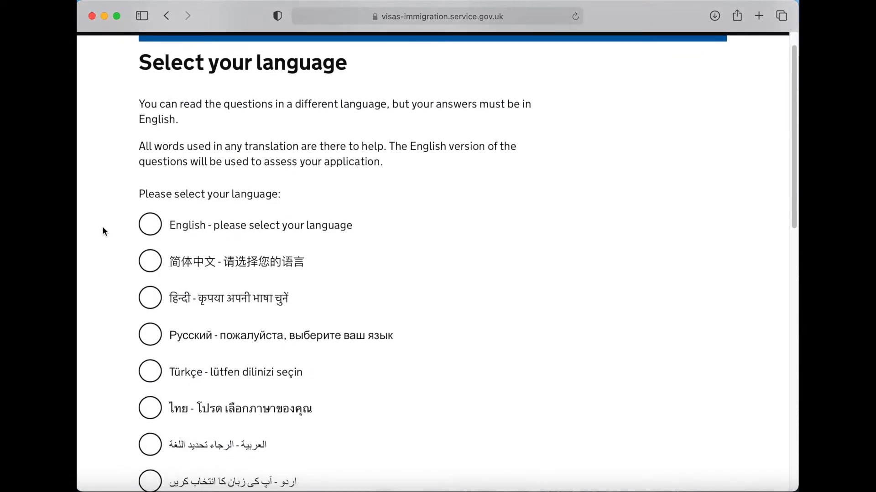
click(149, 228)
scroll(116, 250, down, 5)
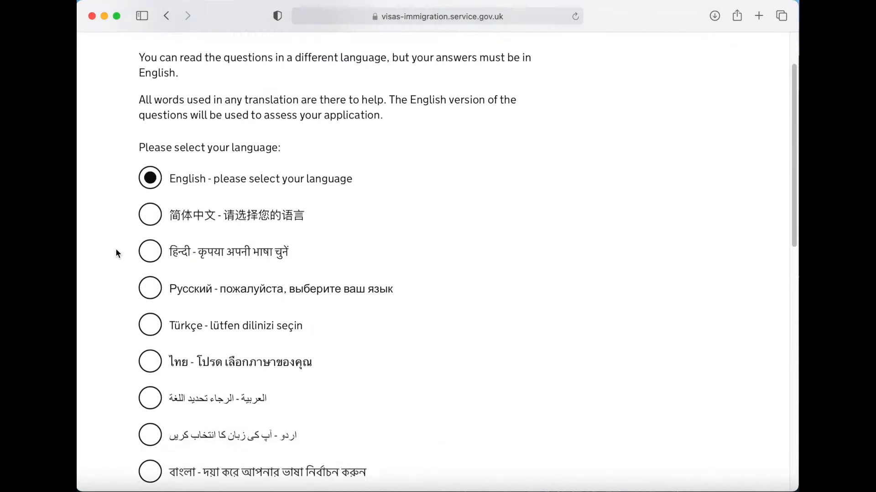
scroll(116, 249, down, 10)
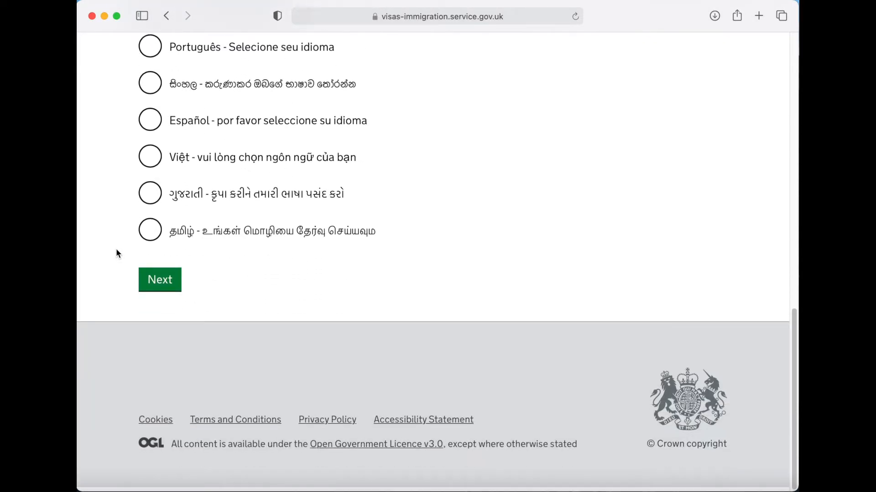
click(155, 281)
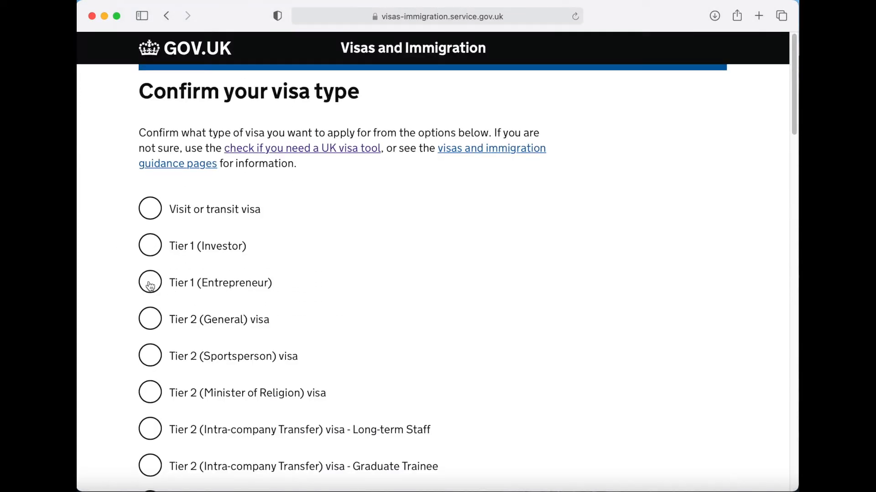
- Select Student as the visa type
scroll(115, 276, down, 6)
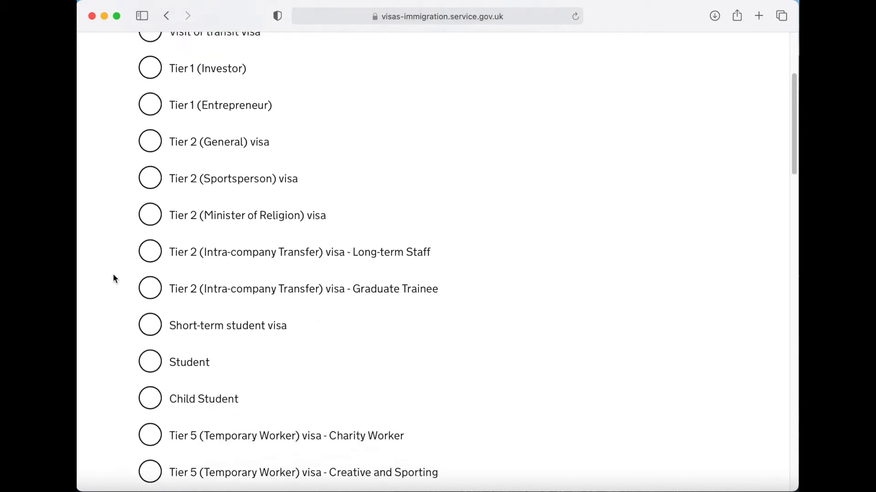
scroll(113, 275, down, 1)
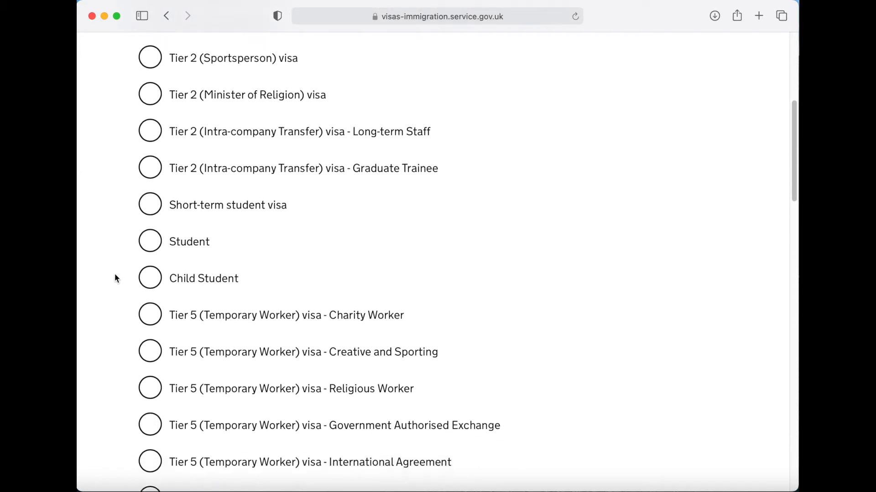
click(155, 234)
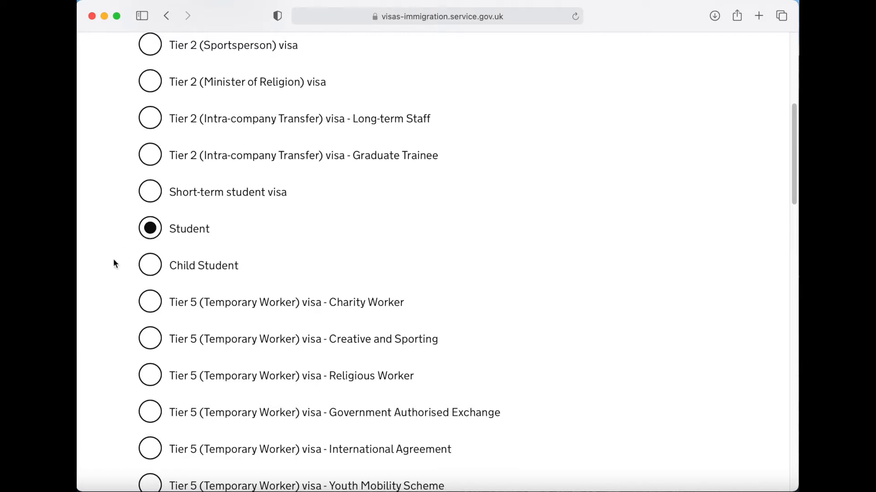
scroll(114, 260, down, 10)
scroll(115, 263, down, 14)
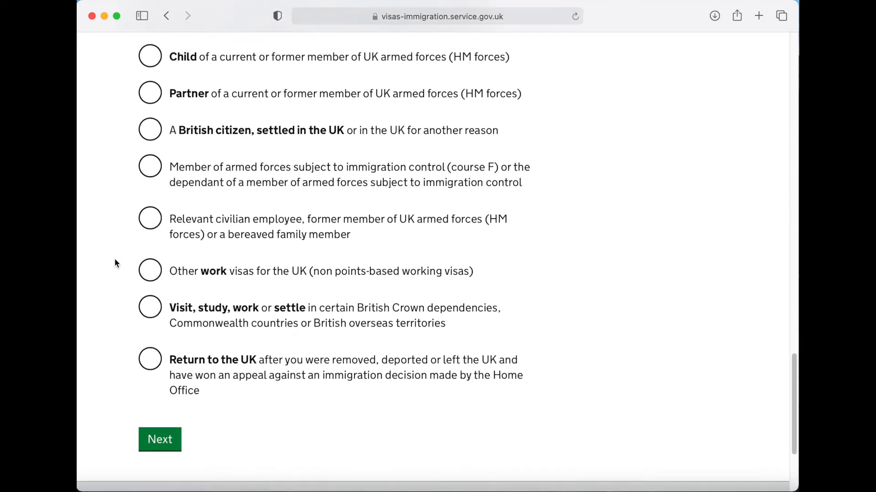
click(161, 417)
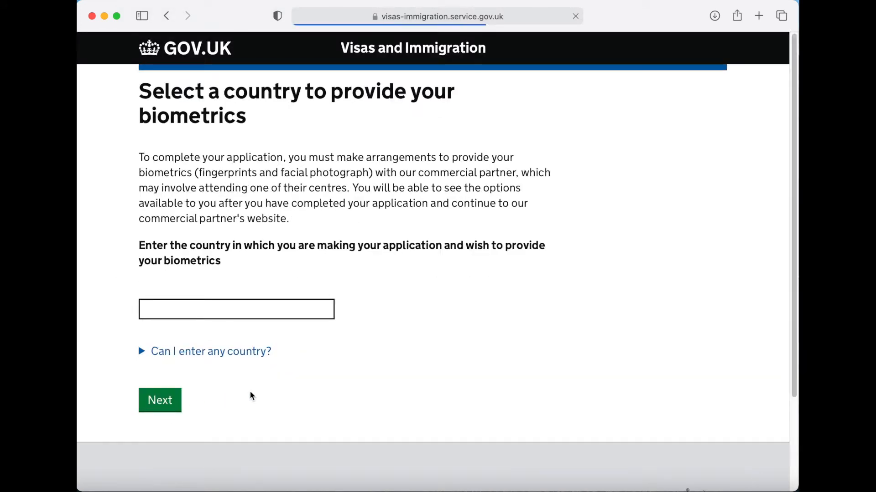
- Set India as the country for giving biometrics
click(272, 314)
text(India)
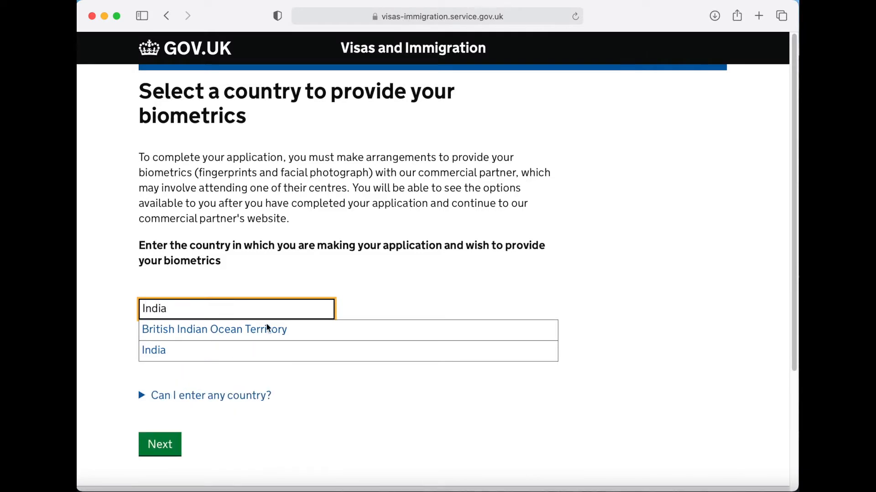
click(171, 351)
scroll(324, 373, down, 1)
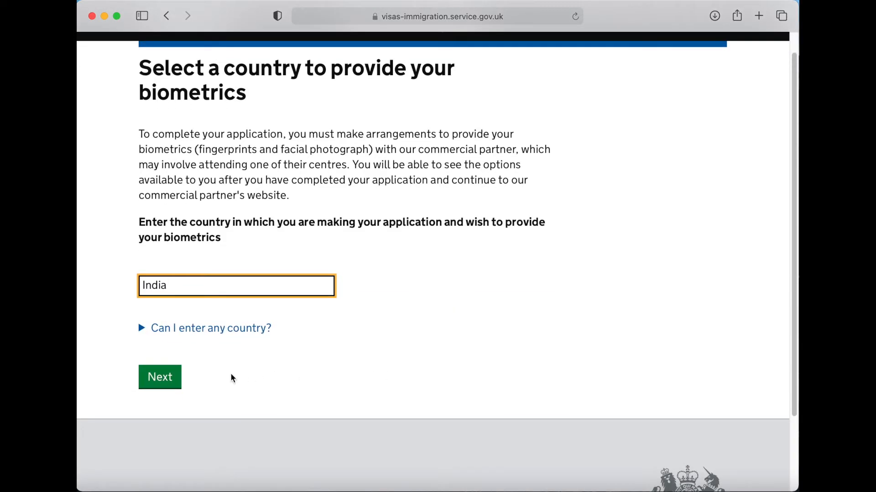
click(169, 379)
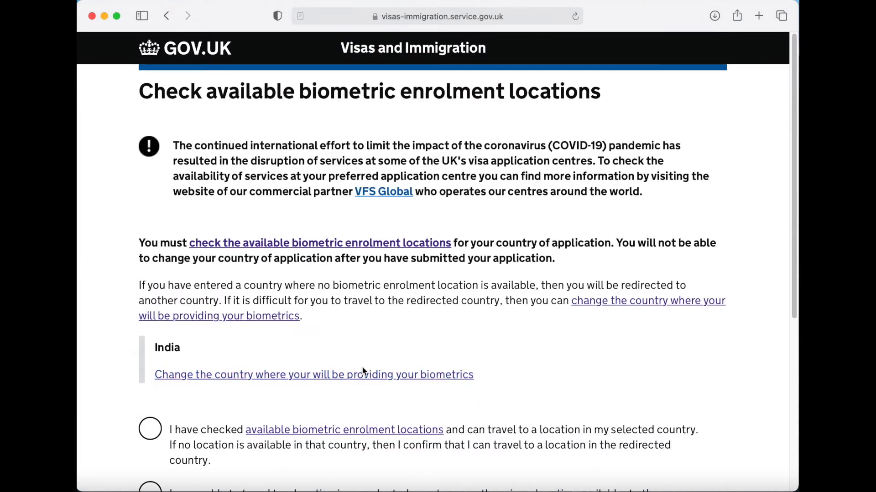
- Confirm biometric enrolment locations were checked, then start the application with Apply now
scroll(418, 342, down, 5)
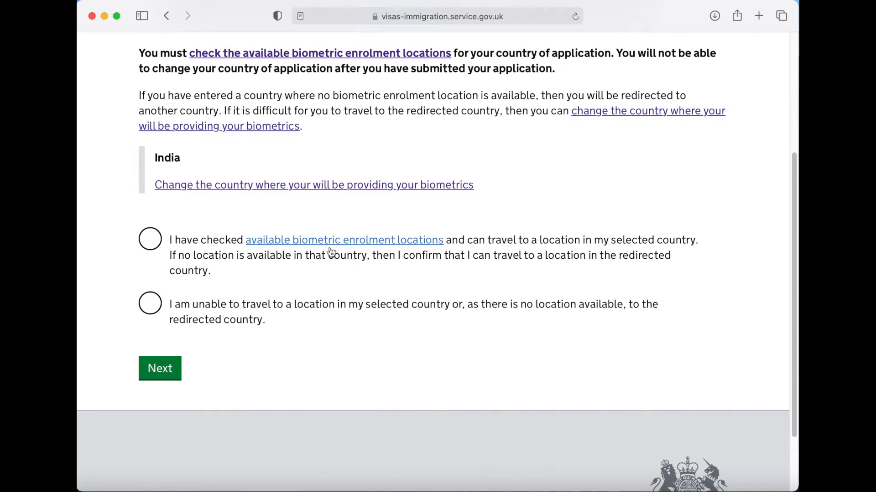
click(152, 246)
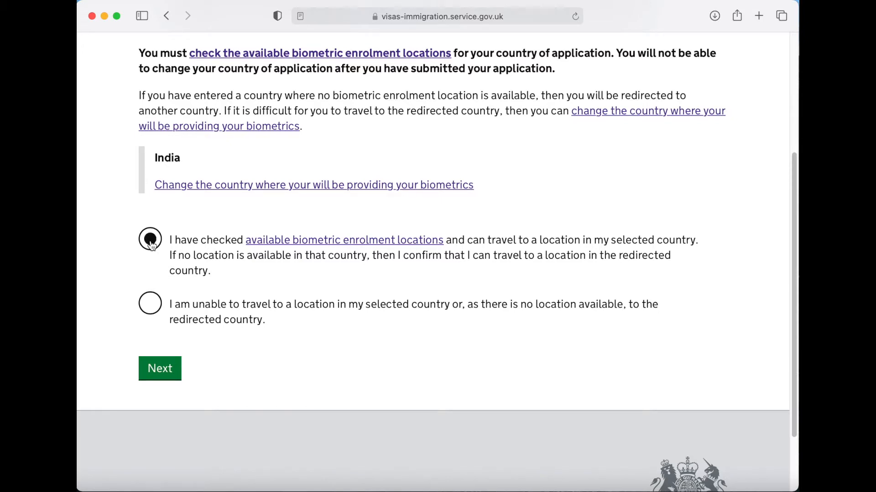
click(160, 372)
scroll(121, 359, down, 3)
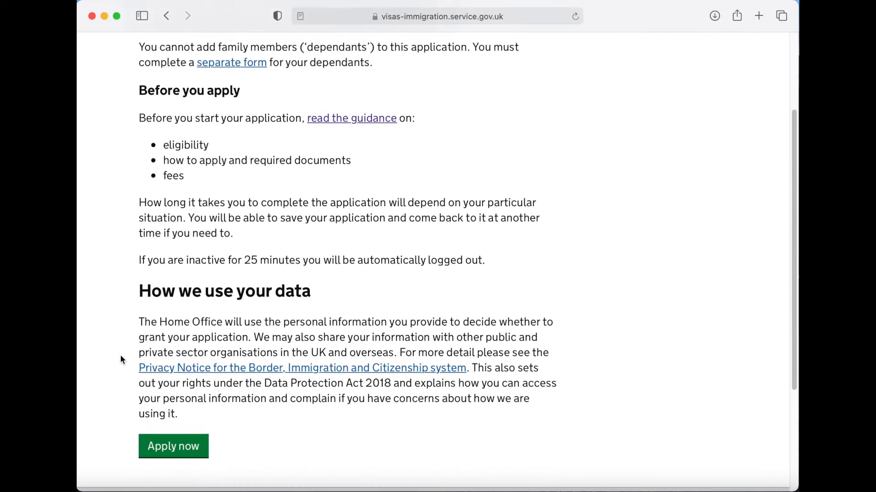
scroll(120, 359, down, 3)
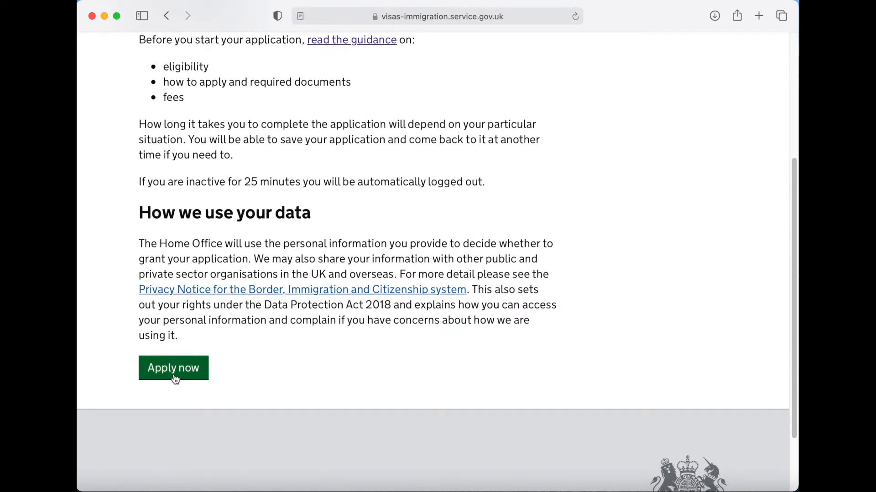
click(174, 374)
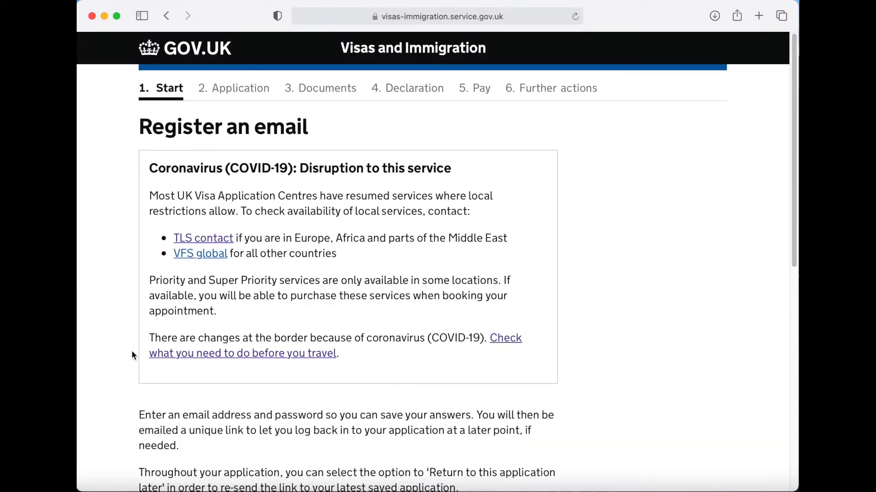
- Register the email address with Safari's suggested strong password and save
scroll(628, 386, down, 10)
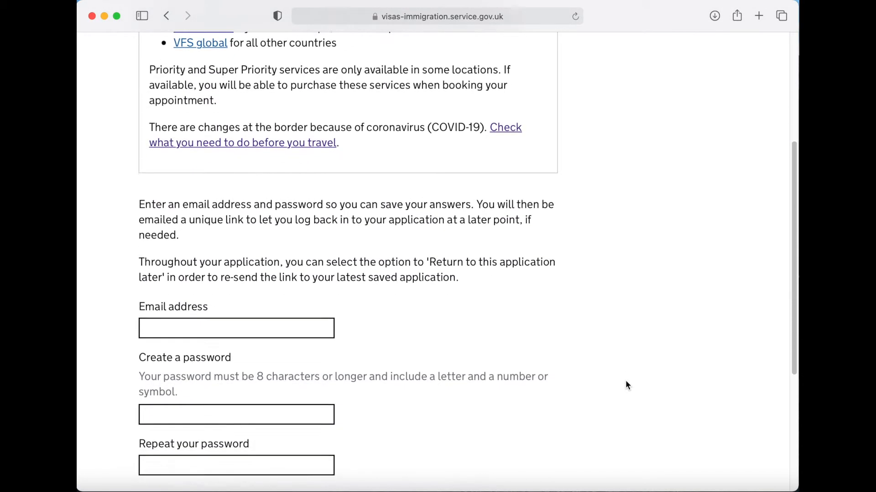
scroll(626, 380, down, 1)
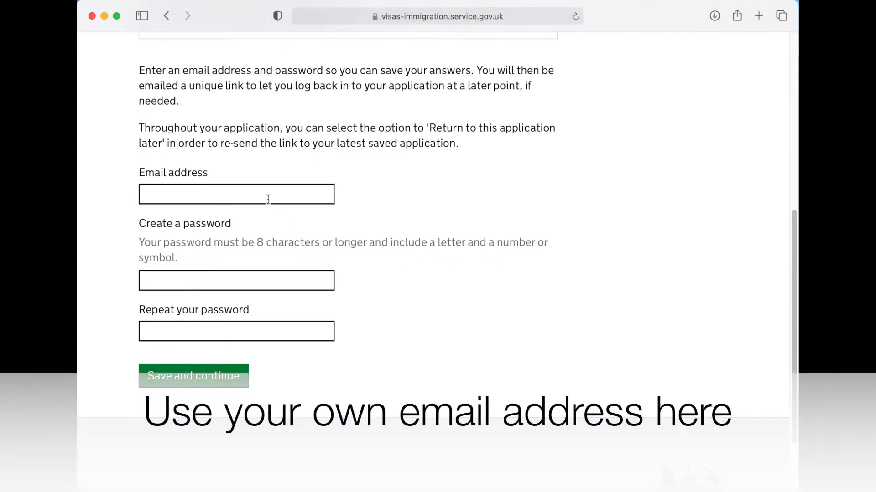
click(264, 195)
text(your)
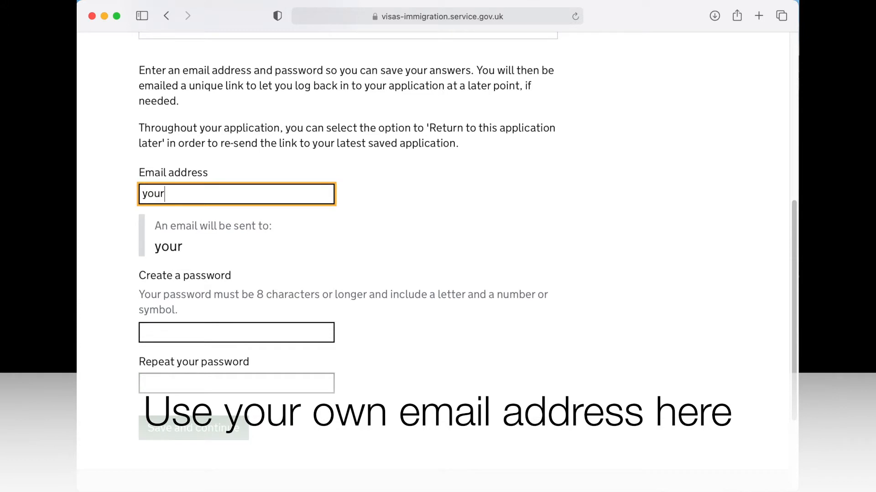
text(email@your)
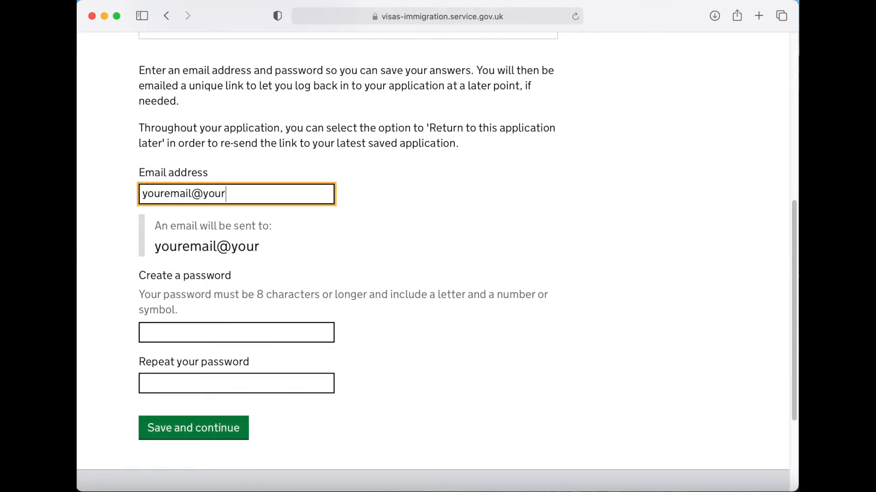
text(email.com)
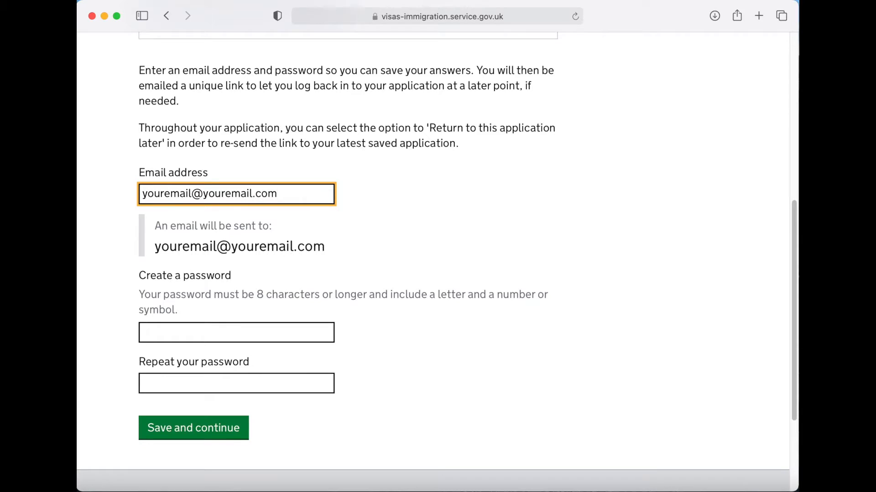
click(236, 333)
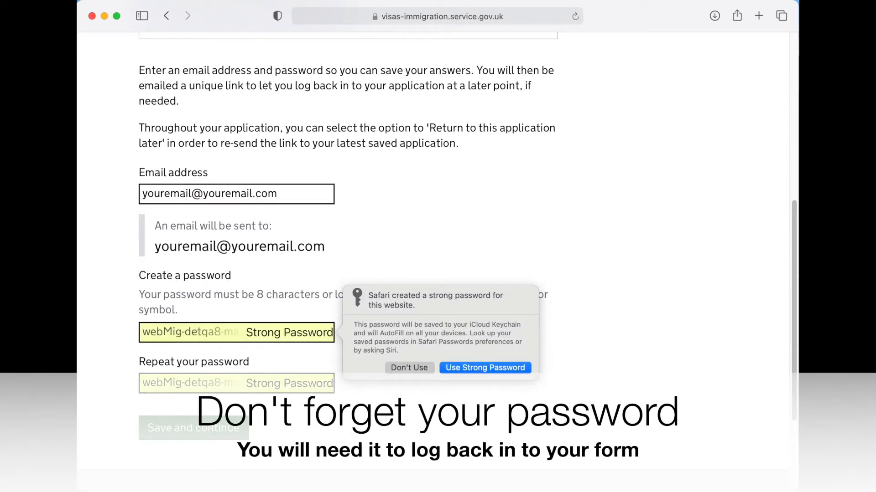
click(465, 366)
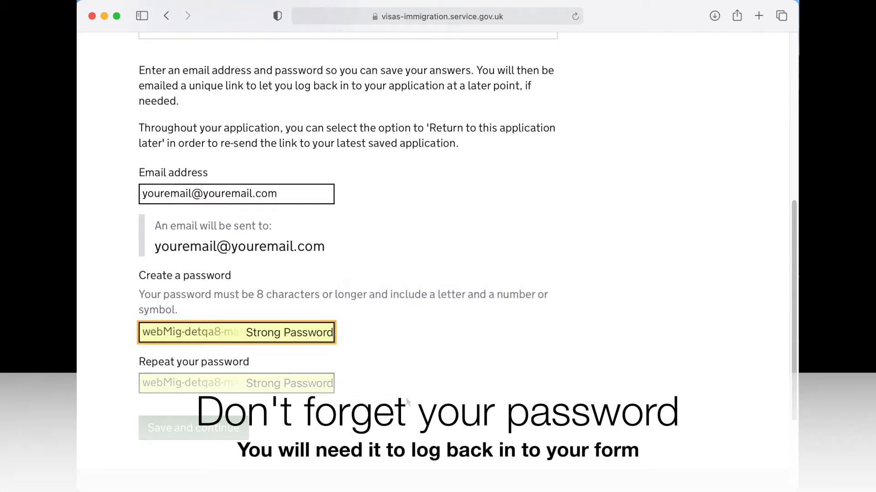
click(230, 437)
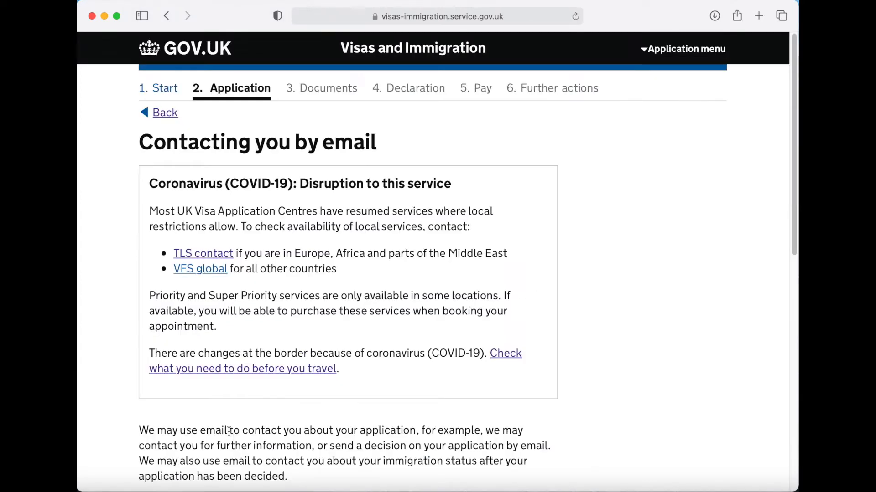
- Confirm the email address is yours and that there is no other email
scroll(592, 371, down, 10)
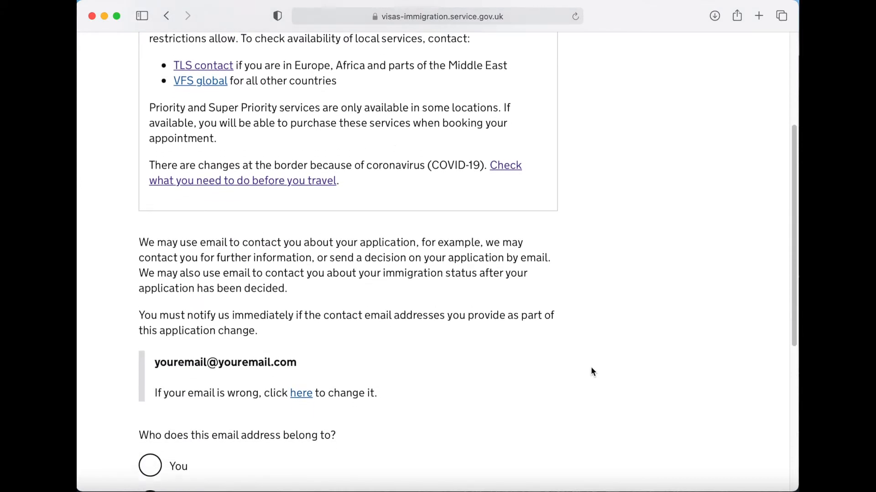
scroll(591, 372, down, 1)
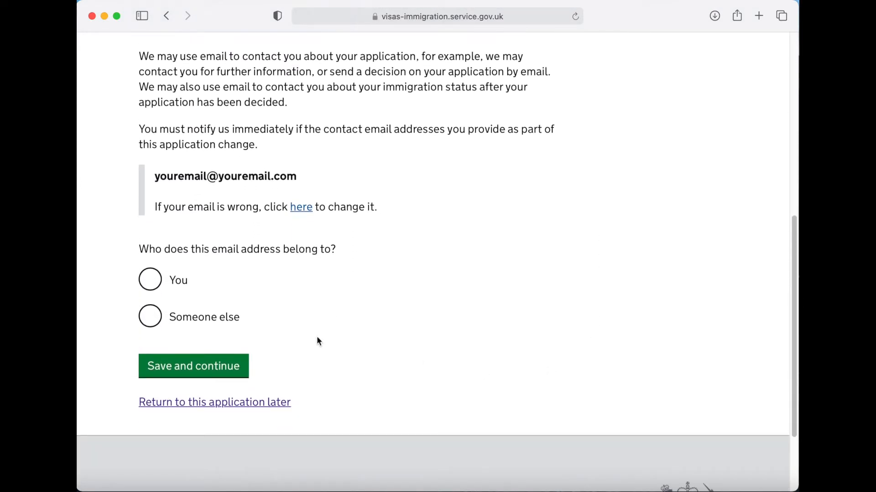
click(155, 285)
click(214, 370)
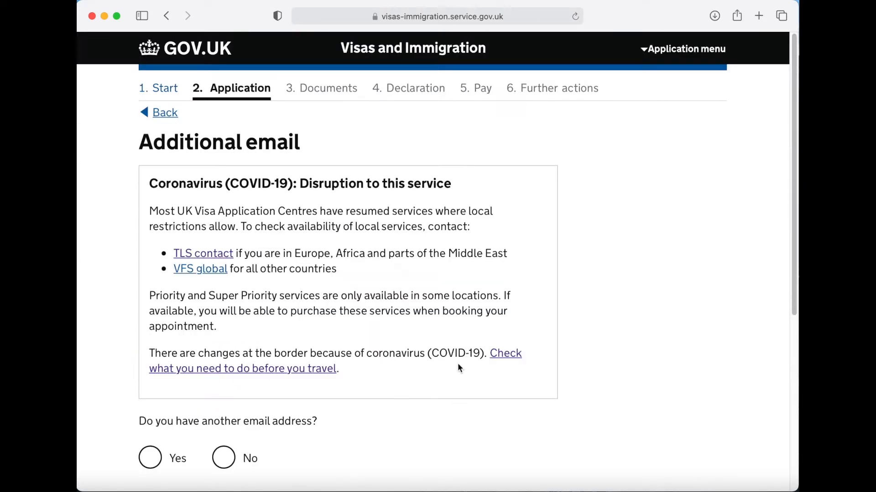
scroll(510, 384, down, 5)
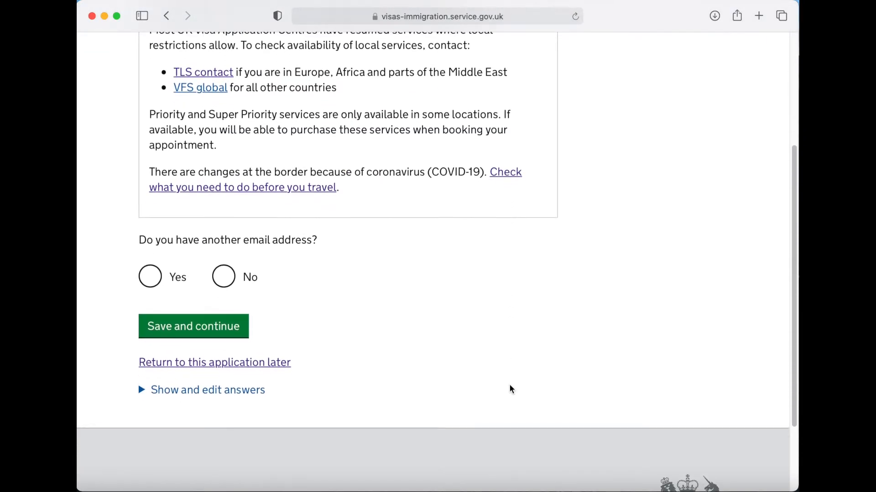
click(224, 263)
click(206, 310)
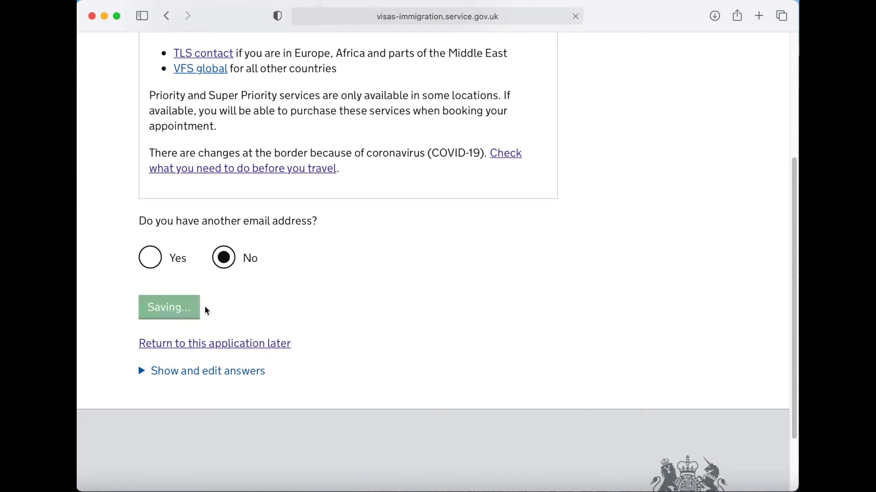
- Enter the contact phone number, marked as a mobile used outside the UK
scroll(597, 317, down, 1)
scroll(594, 317, down, 10)
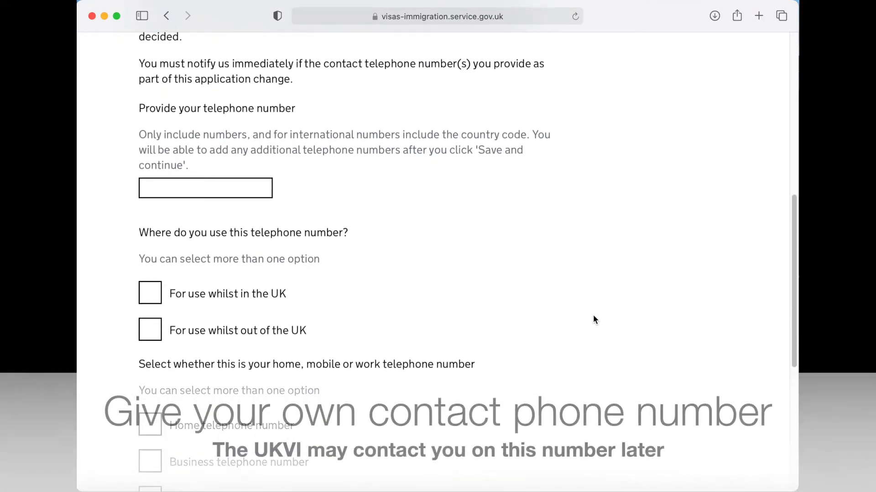
scroll(595, 320, down, 1)
click(242, 173)
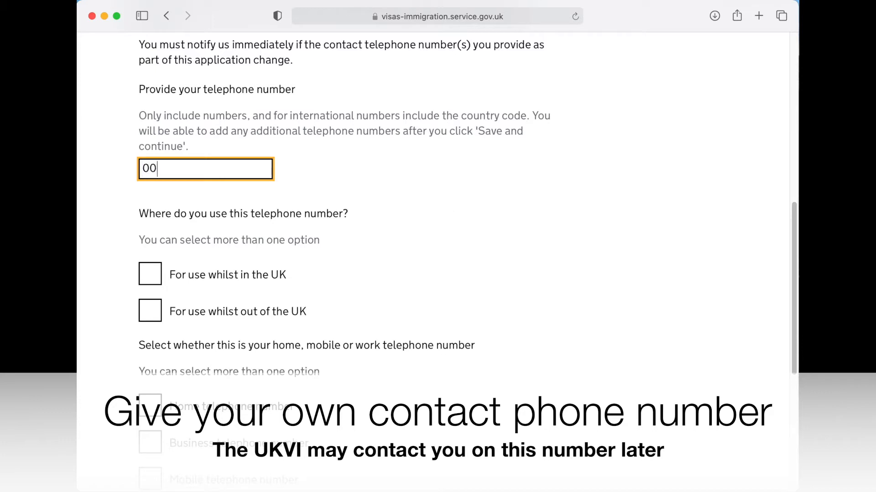
text(00917123456789)
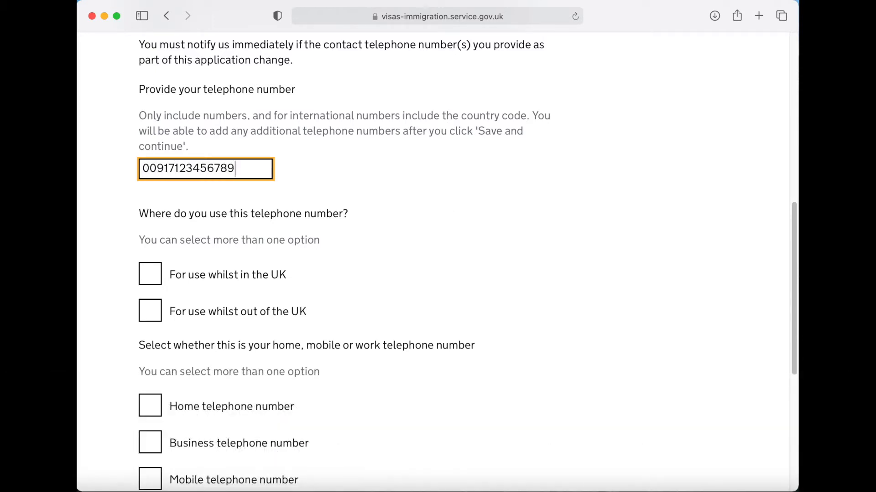
scroll(552, 271, down, 3)
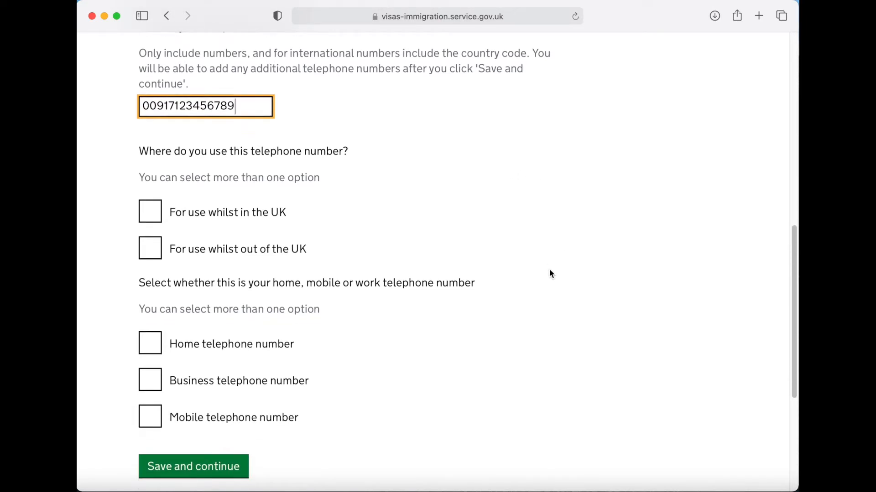
click(151, 248)
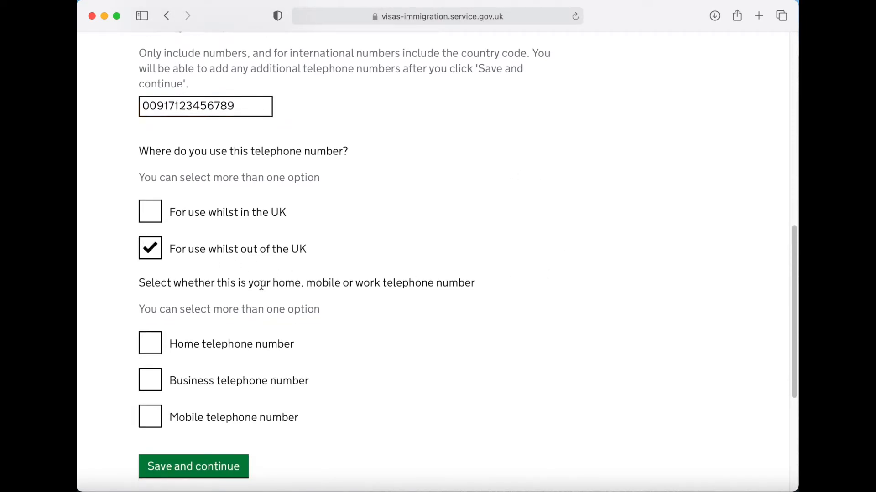
click(150, 417)
scroll(494, 418, down, 3)
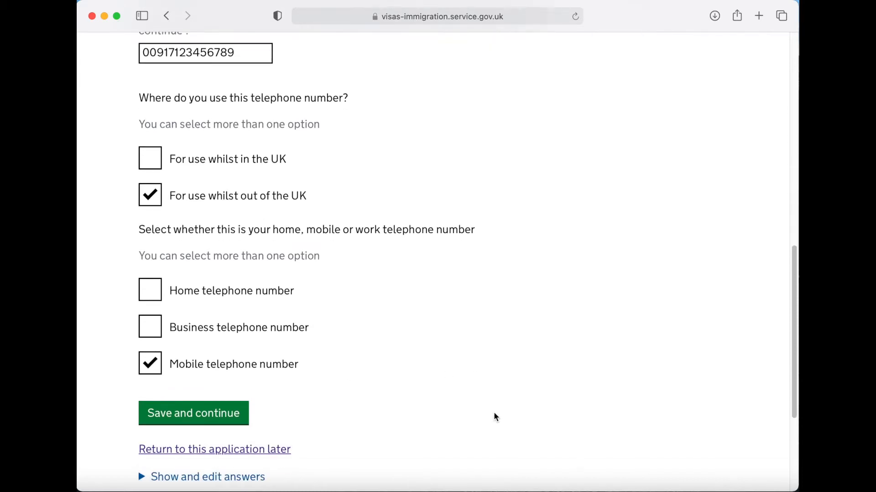
scroll(484, 415, down, 2)
click(197, 373)
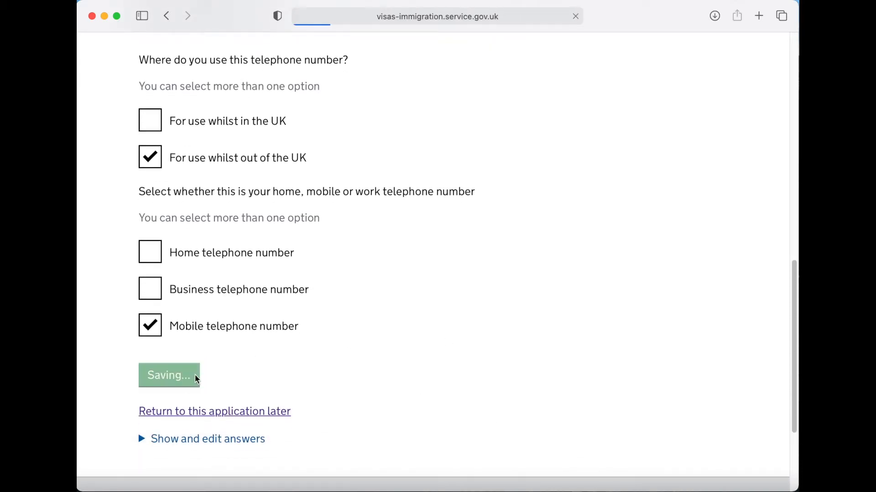
- Answer No to other phone numbers and allow contact by call and SMS
scroll(627, 374, down, 5)
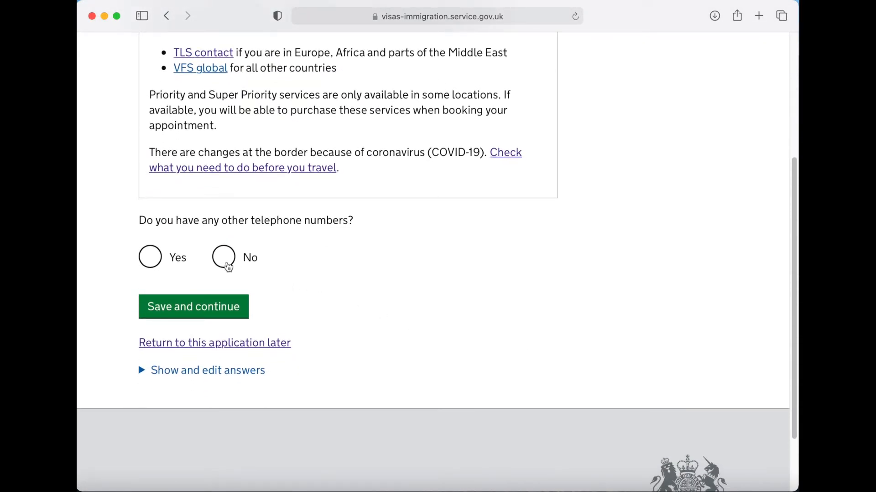
click(224, 257)
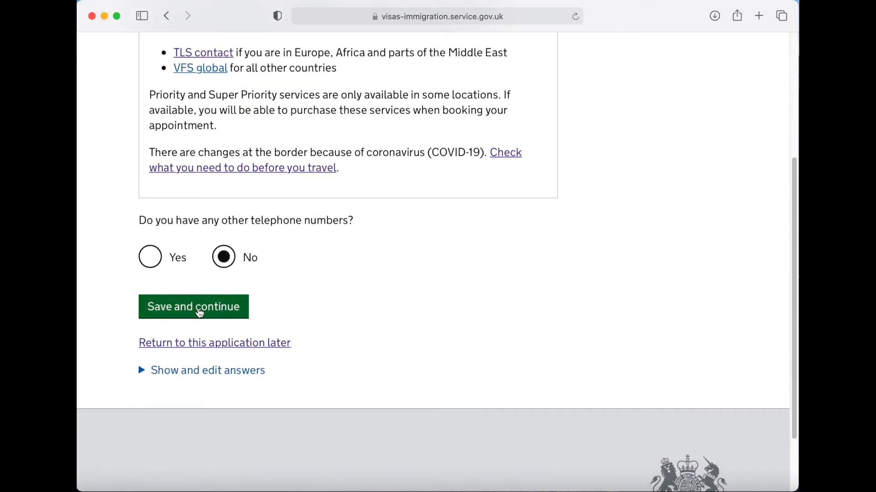
click(206, 313)
scroll(593, 310, down, 6)
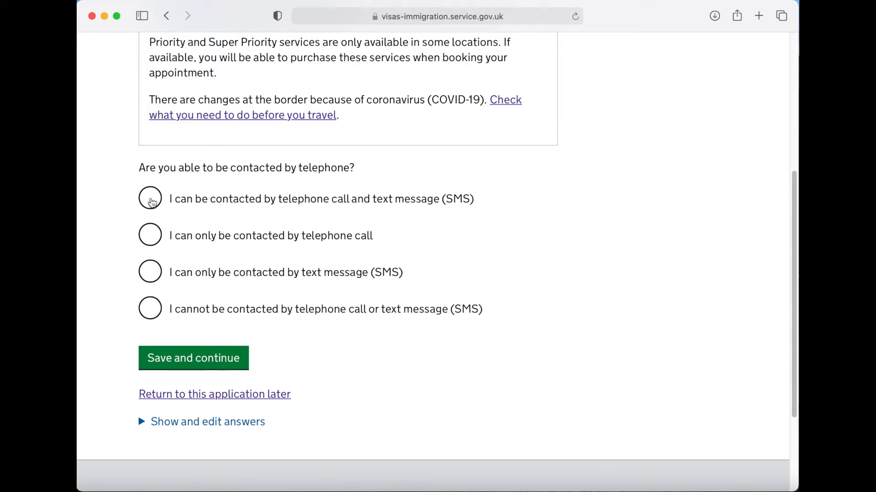
click(150, 199)
click(196, 367)
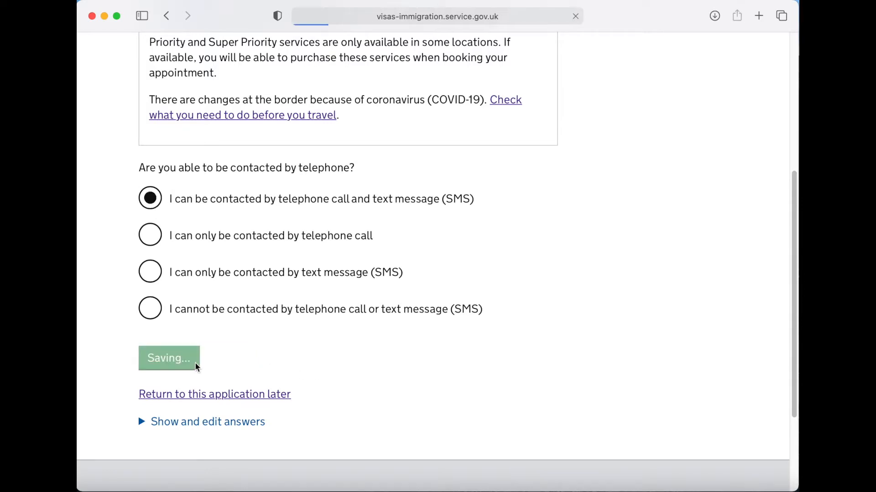
scroll(626, 342, down, 5)
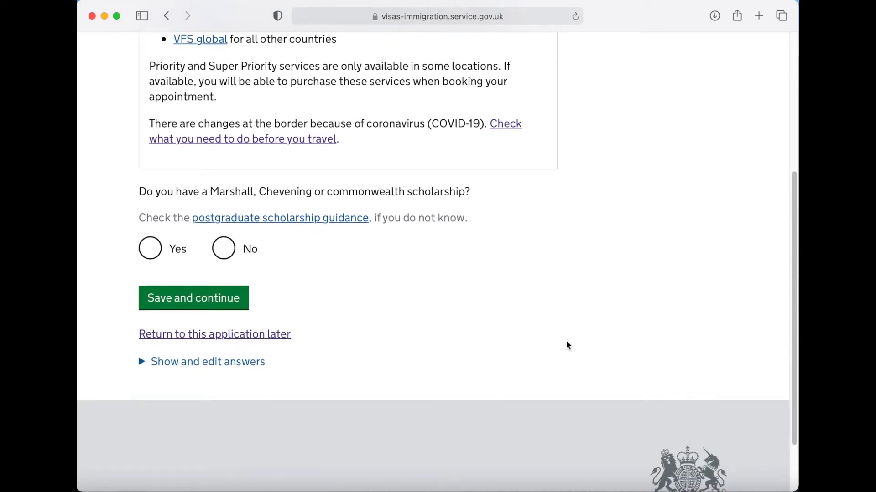
- Answer No to scholarship, then Yes to having a CAS and paste its reference number
click(223, 258)
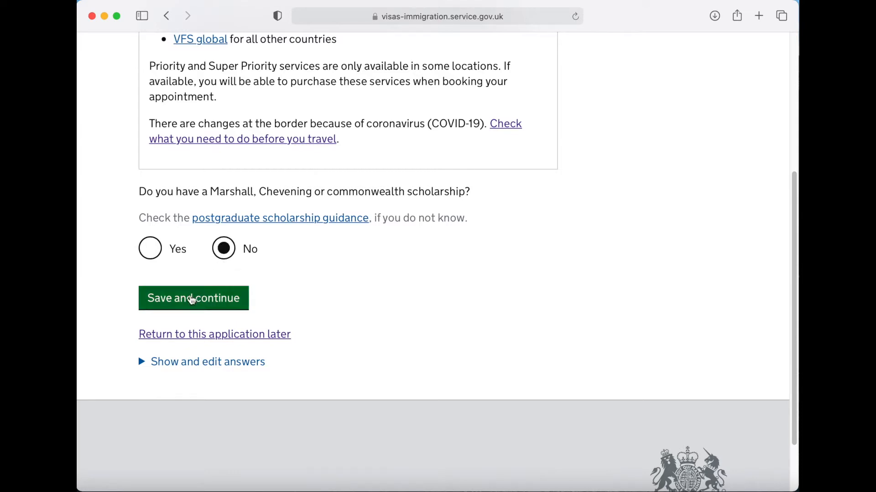
click(193, 303)
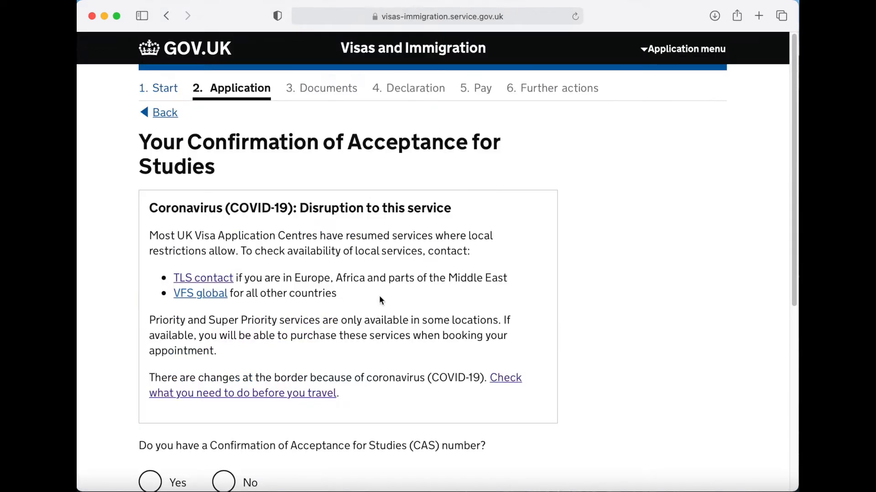
scroll(606, 305, down, 6)
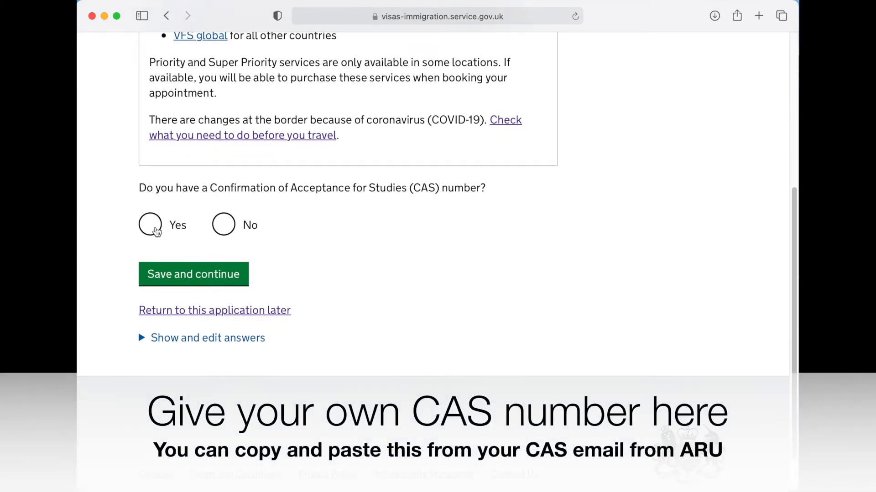
click(150, 224)
scroll(445, 329, down, 1)
click(235, 258)
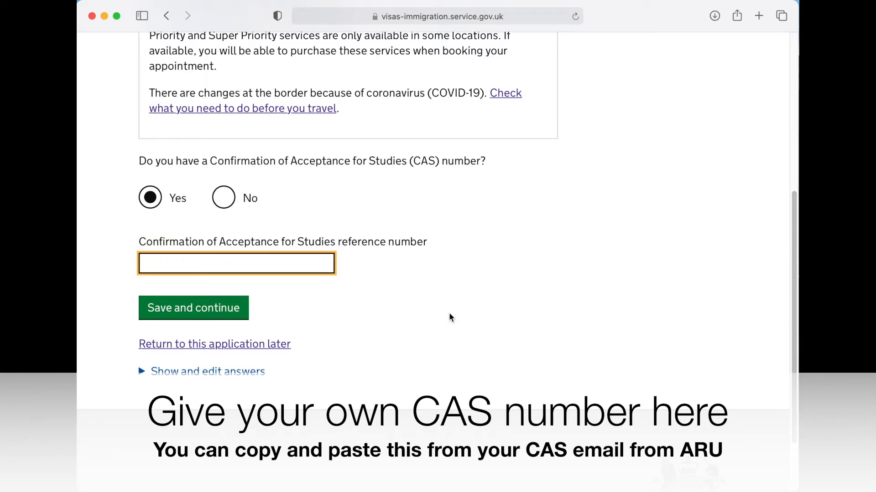
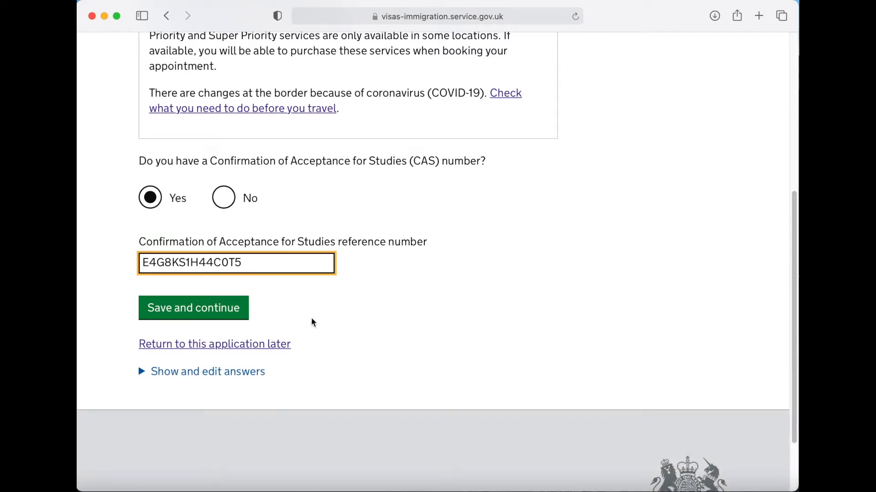
click(228, 319)
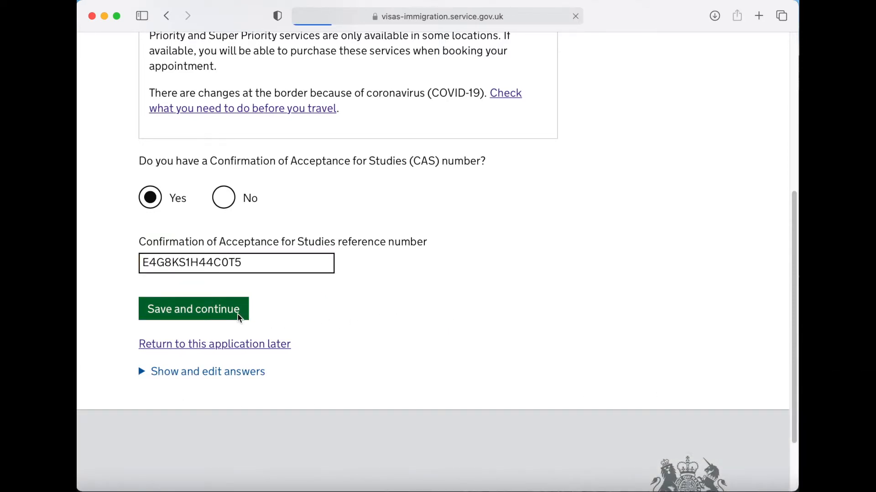
scroll(603, 317, down, 7)
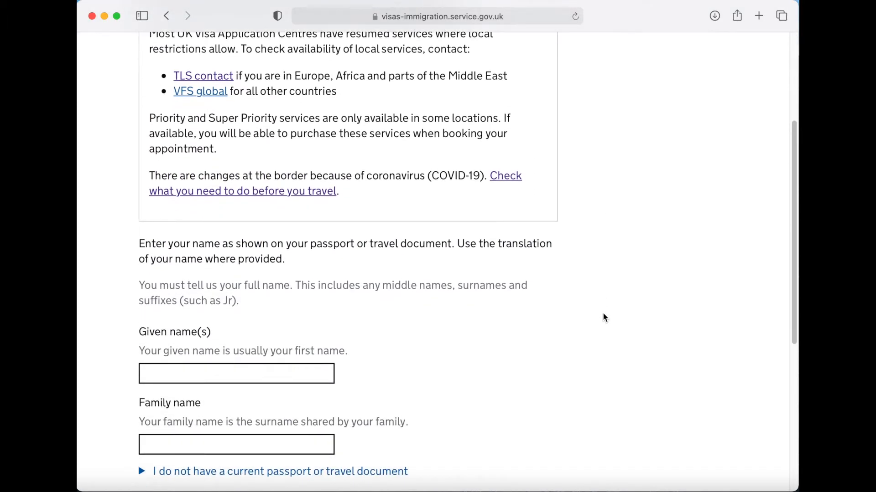
- Enter the given names and family name as shown on the passport
scroll(603, 318, down, 1)
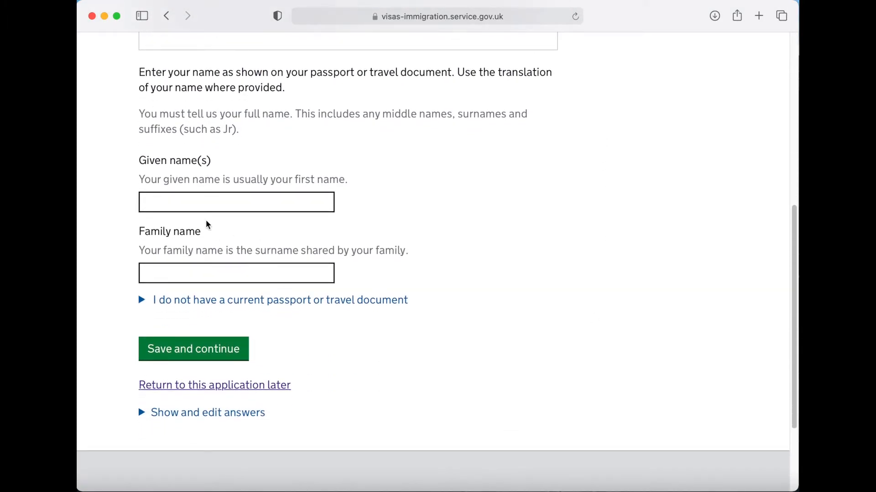
click(209, 206)
text(Your first names)
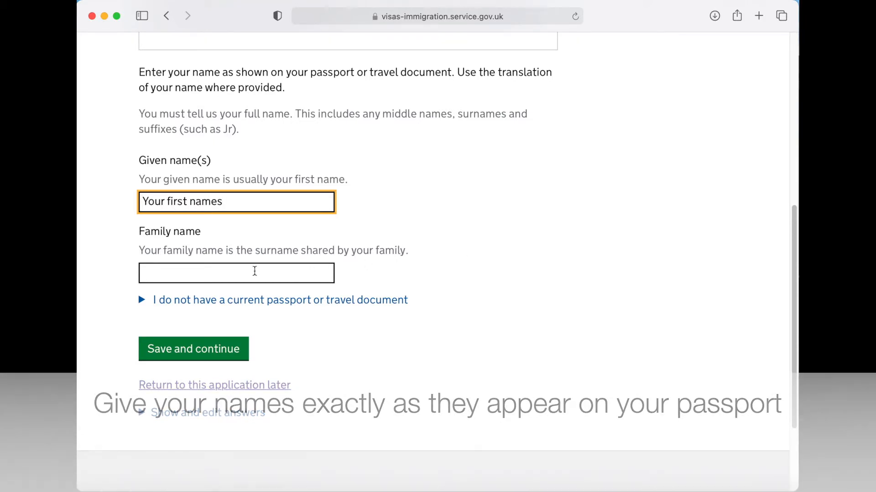
click(254, 270)
text(Your family nam)
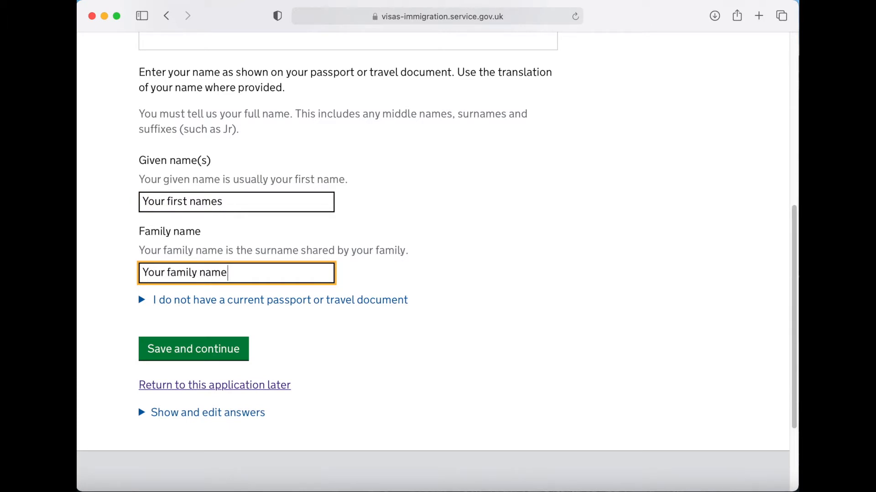
text(e)
scroll(490, 327, down, 1)
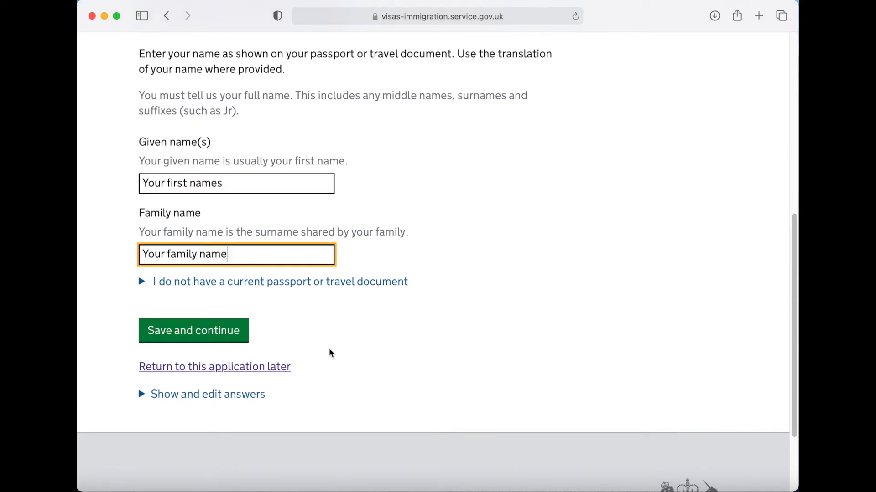
click(201, 339)
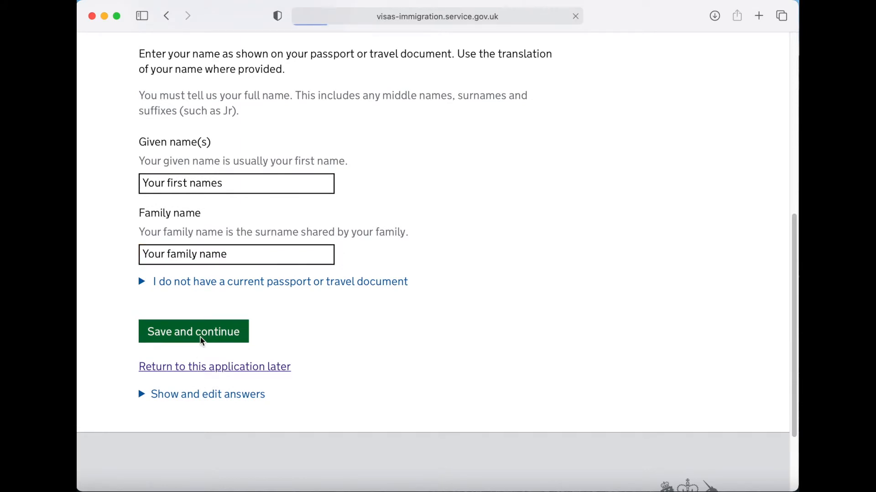
- Answer No to having been known by any other name
scroll(603, 333, down, 5)
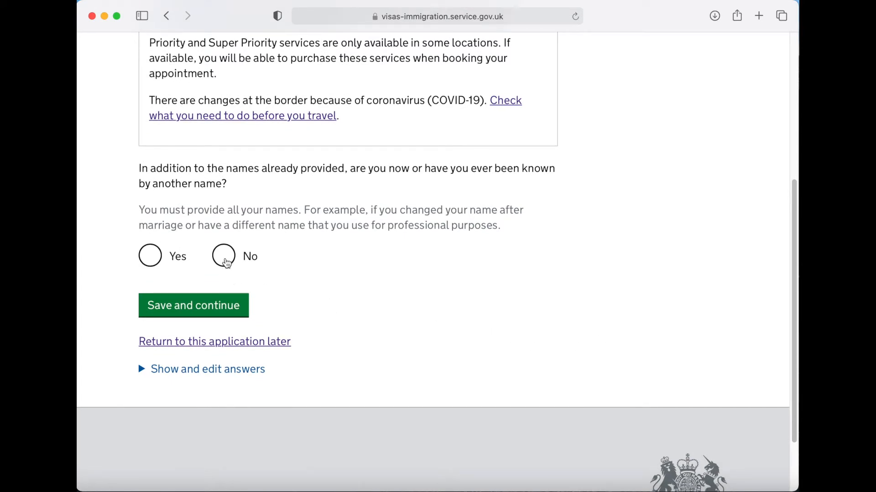
click(226, 262)
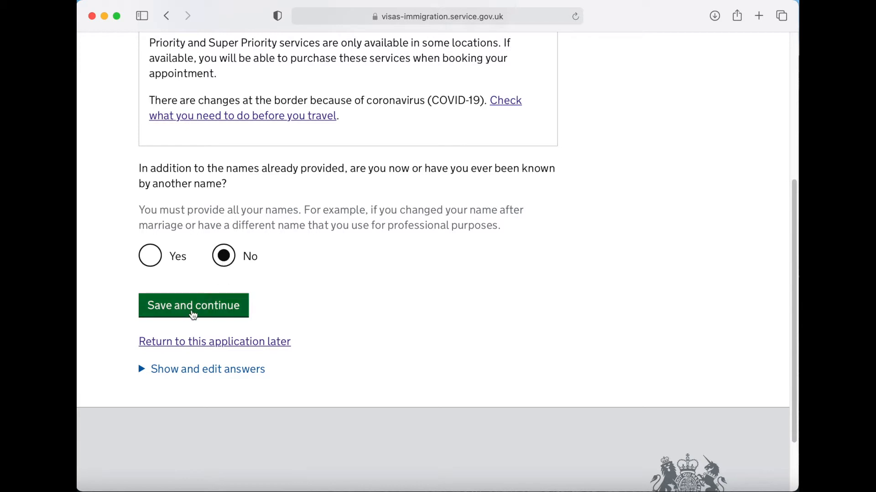
click(193, 315)
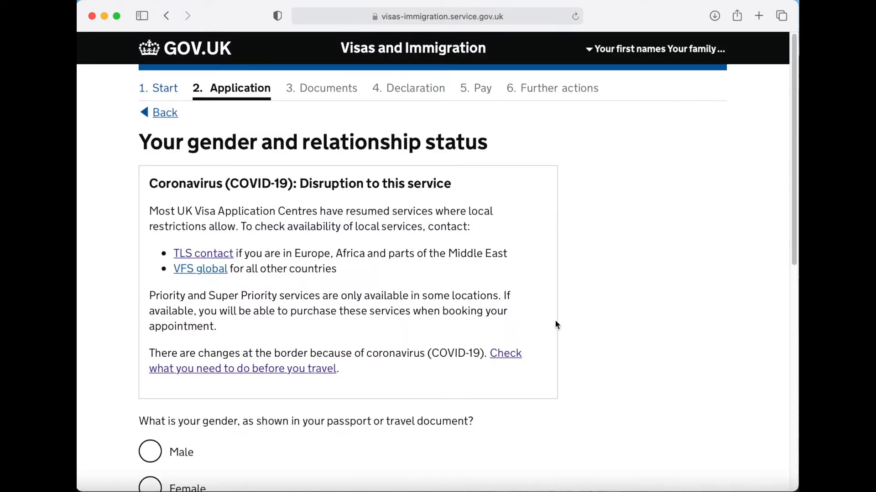
- Set passport gender to Male and relationship status to Single
scroll(555, 324, down, 6)
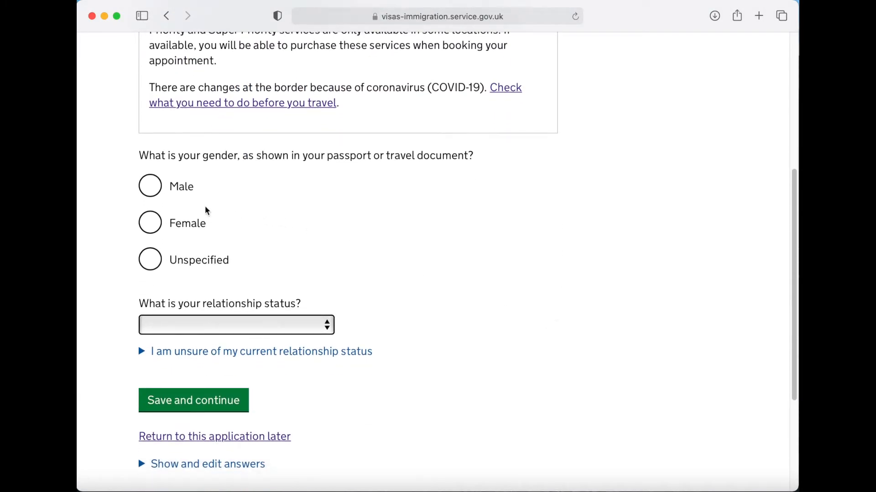
click(155, 195)
scroll(495, 280, down, 1)
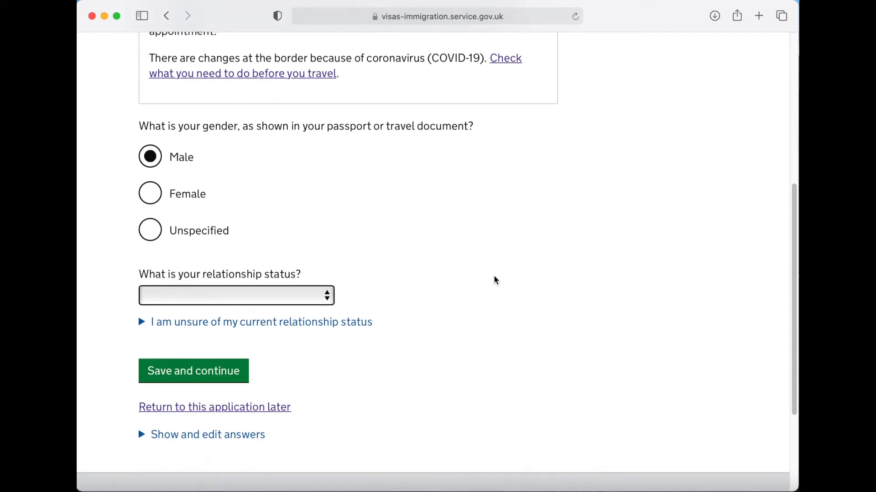
click(330, 297)
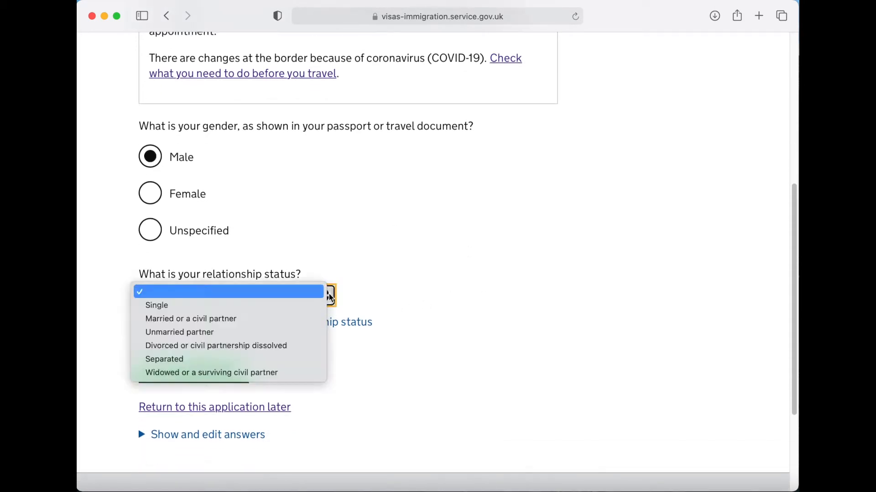
click(212, 310)
scroll(515, 317, down, 1)
click(228, 347)
- Fill in the home address lines, city, region and postal code, with country India
scroll(593, 318, down, 3)
scroll(592, 314, down, 10)
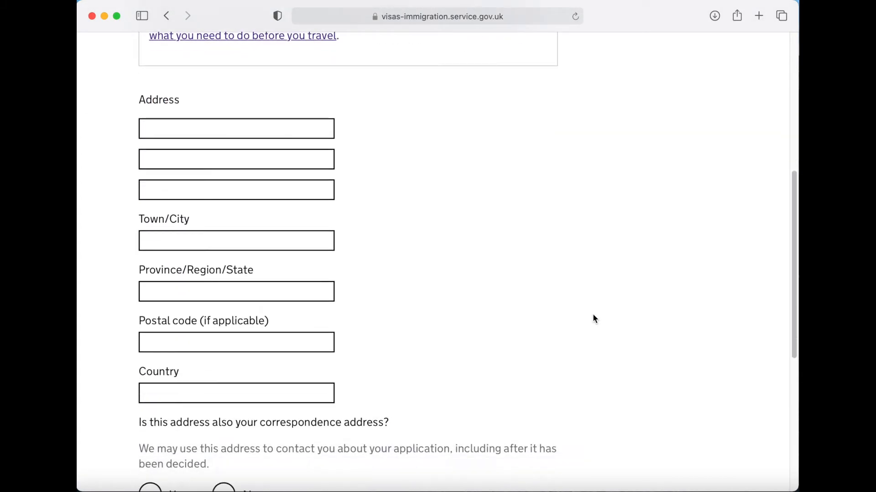
click(253, 113)
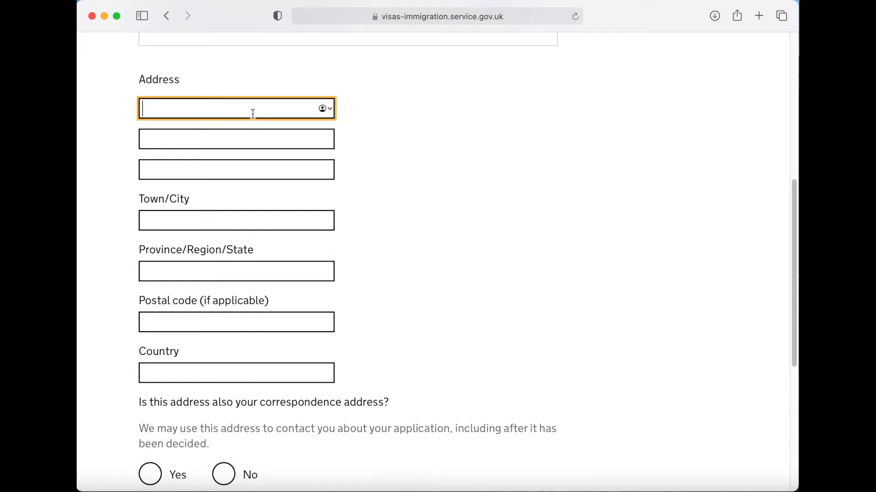
text(Your house number)
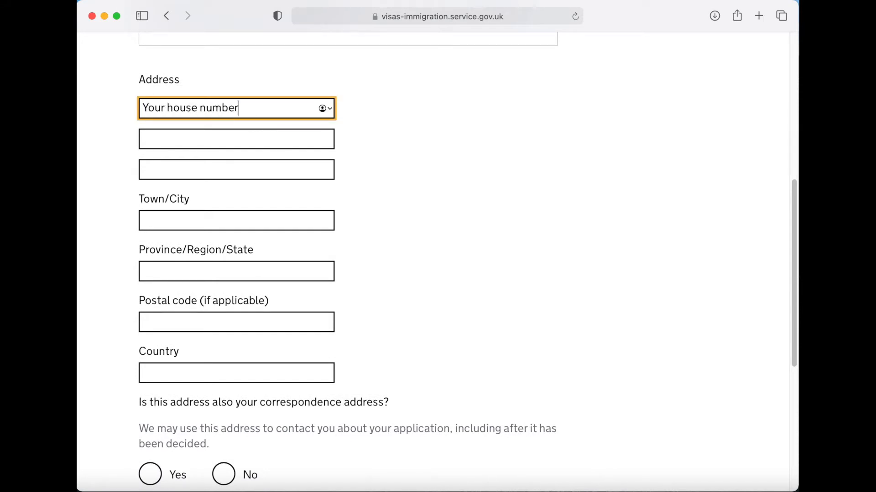
key(Tab)
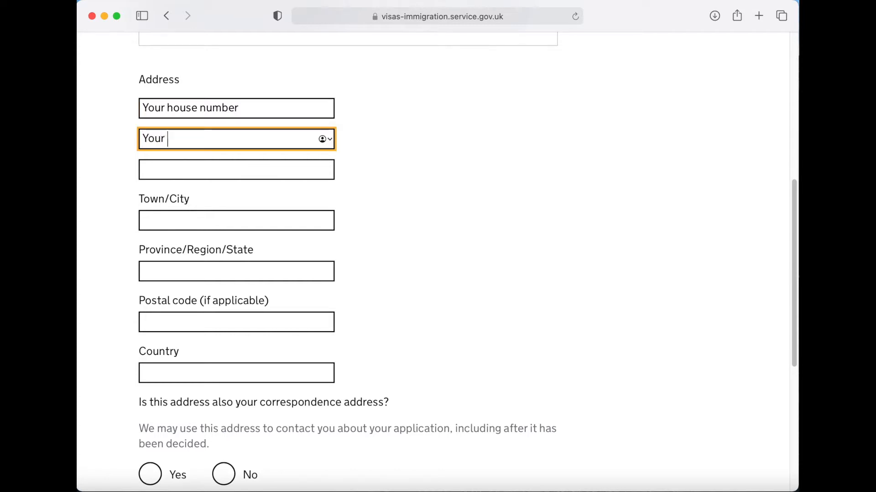
key(Tab)
key(Tab)
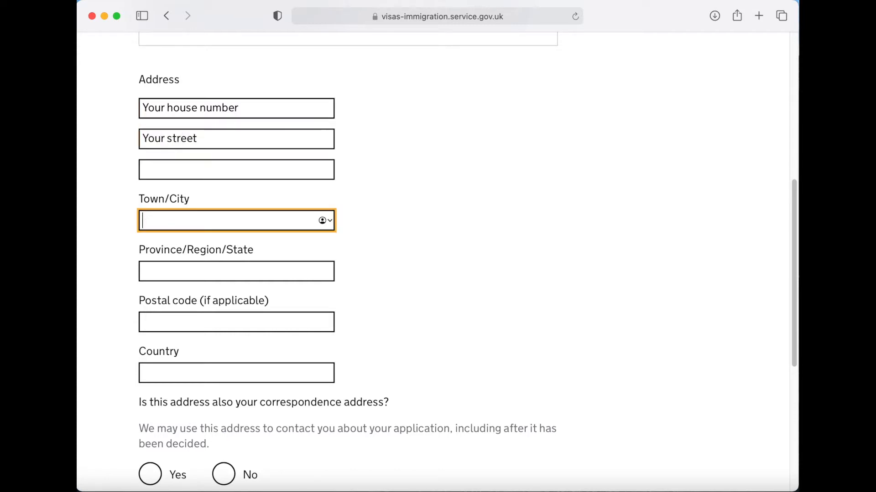
text(Your city)
key(Tab)
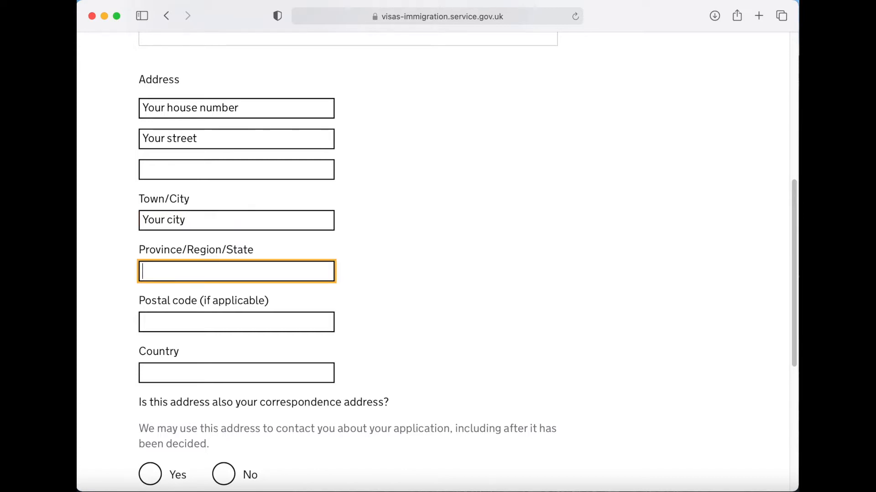
text(Your region)
key(Tab)
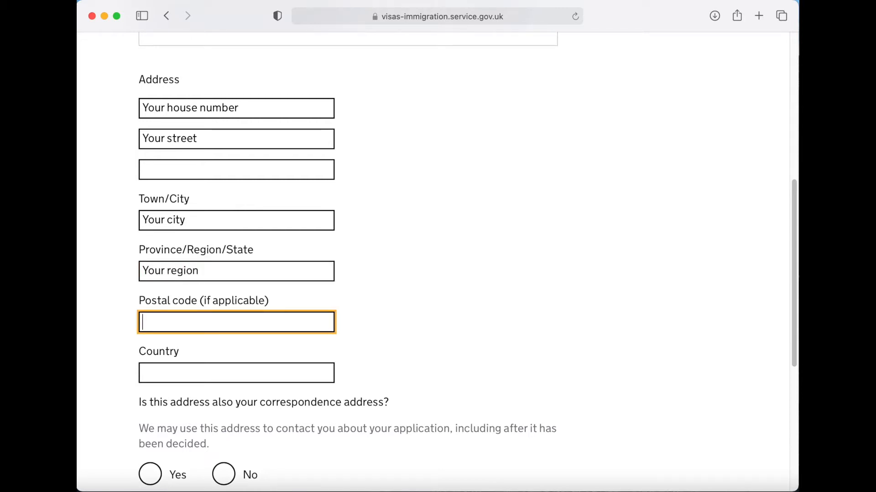
text(123456)
key(Tab)
text(Ind)
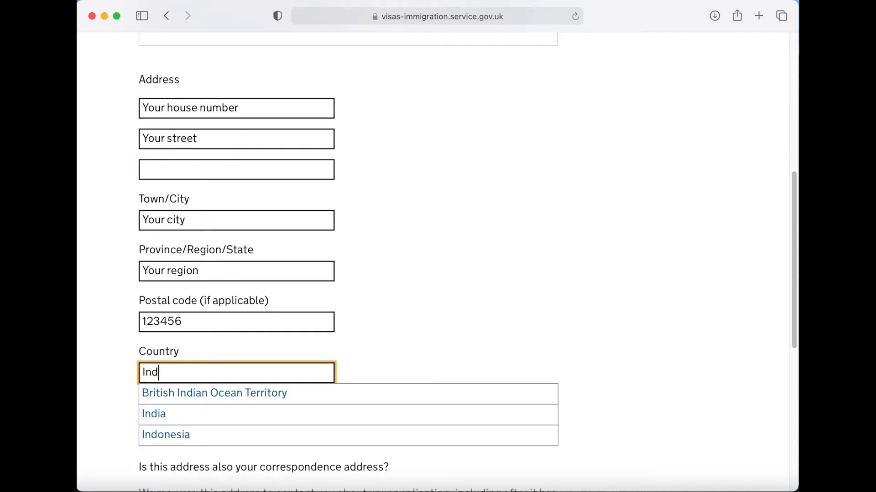
text(ia)
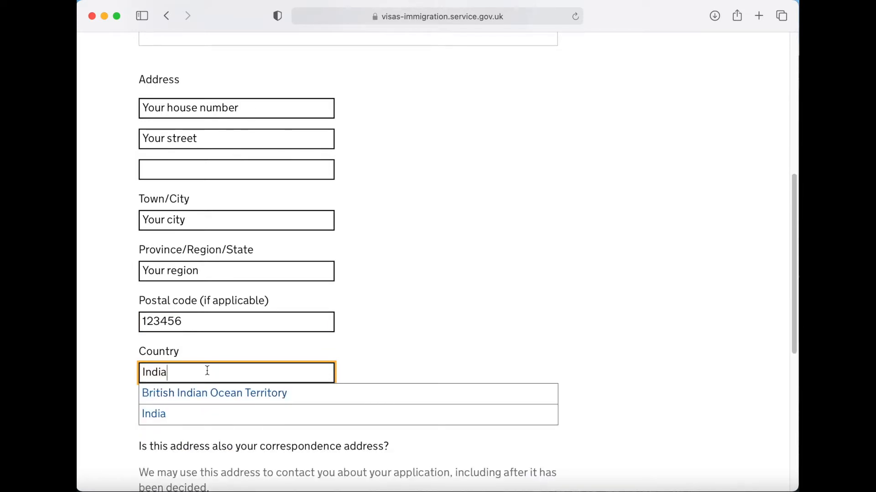
click(173, 415)
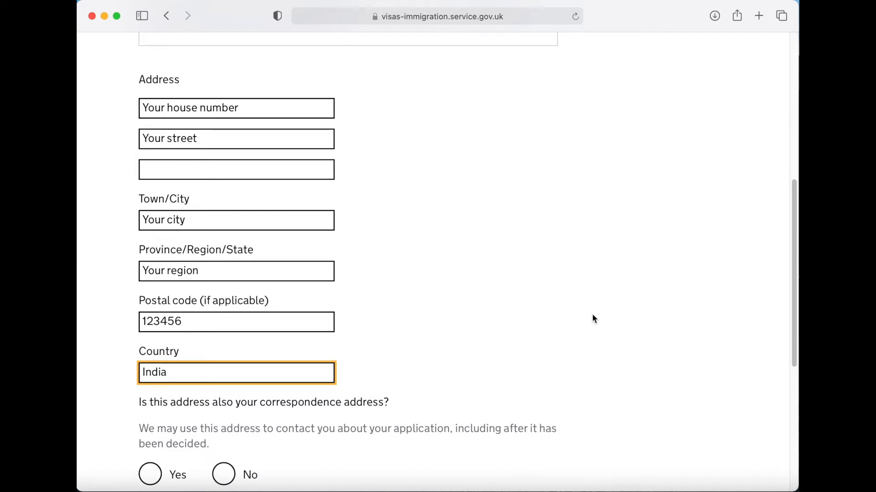
- Confirm the home address is also the correspondence address and save
scroll(607, 318, down, 3)
scroll(609, 318, down, 1)
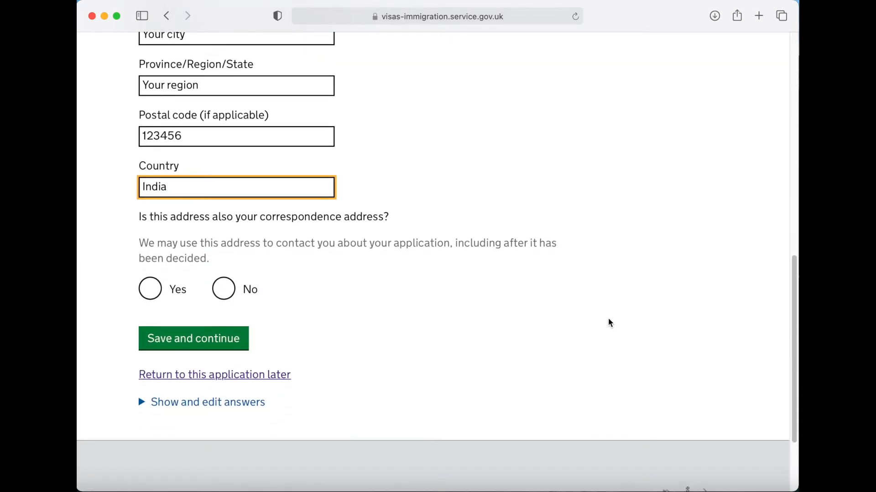
click(153, 279)
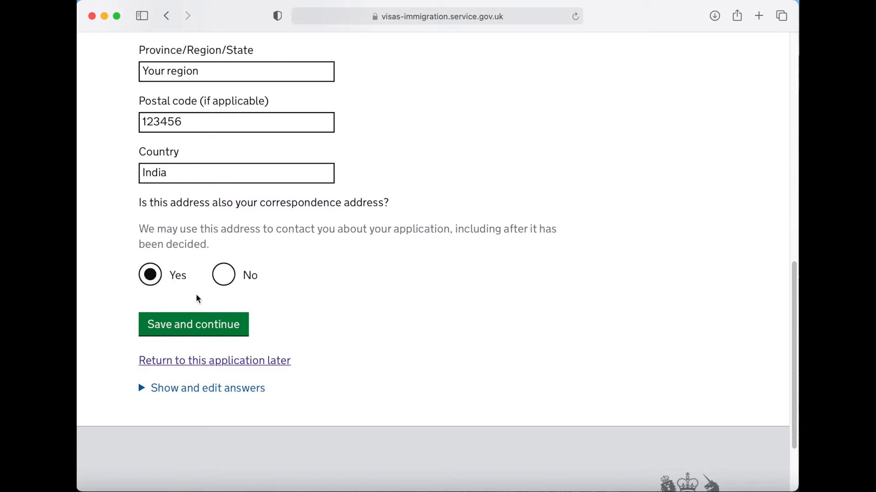
click(193, 325)
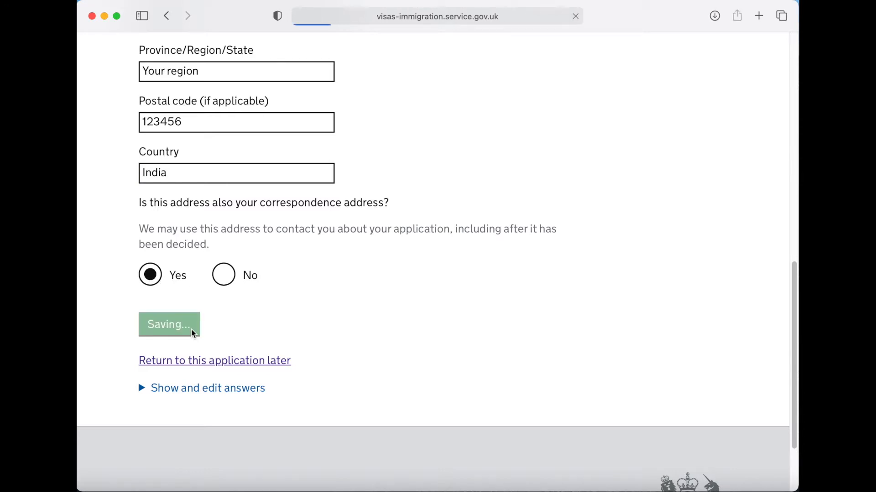
- Record 5 years lived at the address
scroll(535, 331, down, 3)
scroll(533, 332, down, 3)
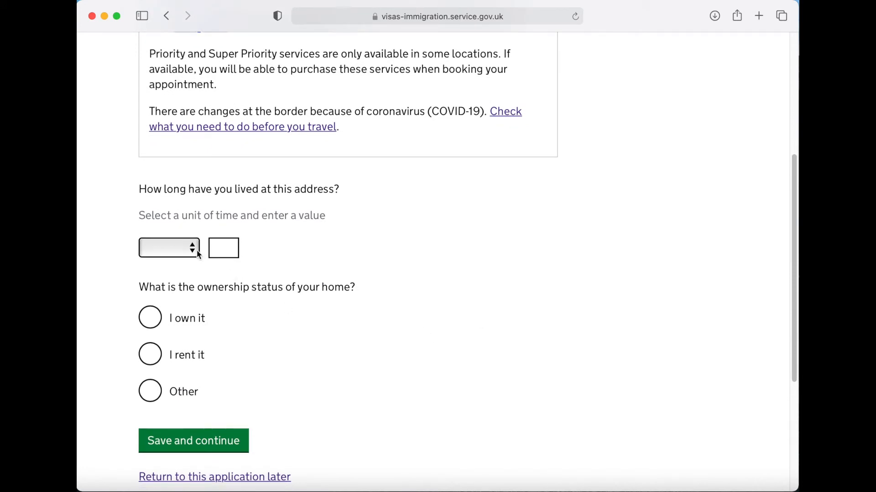
click(194, 254)
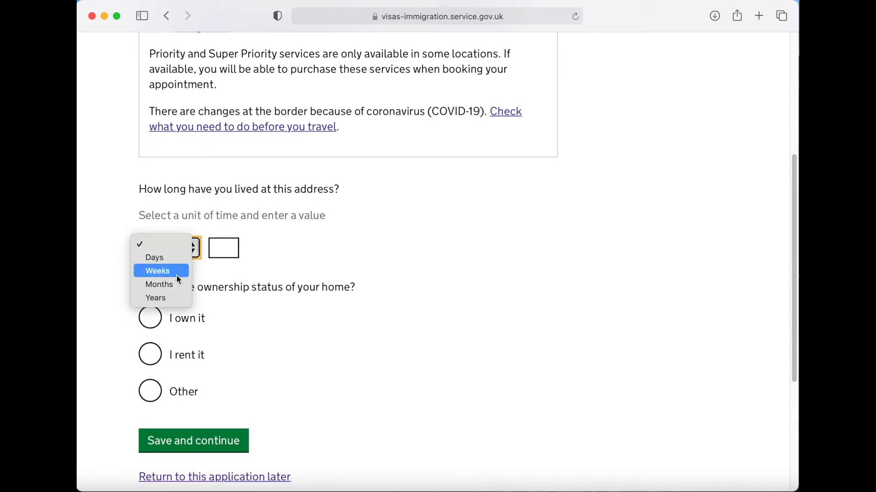
click(163, 299)
click(224, 249)
text(5)
- Set ownership to Other with details 'I live with my parents, who own the property'
scroll(390, 280, down, 5)
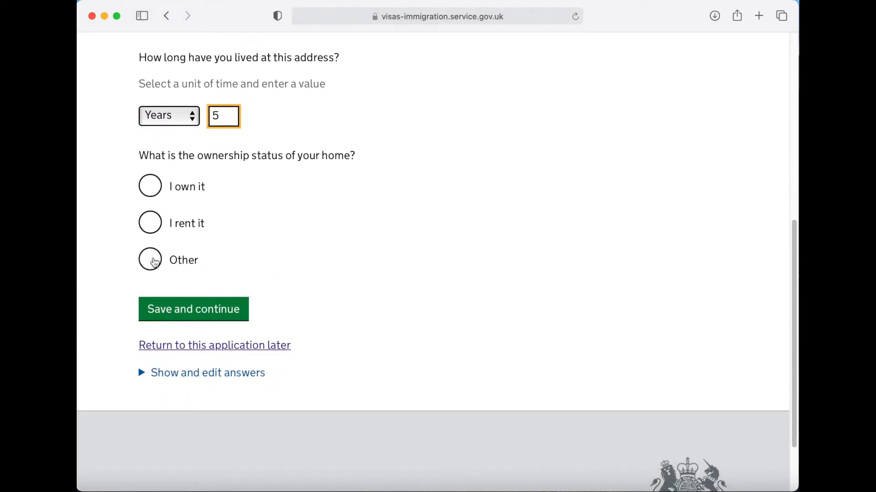
click(153, 263)
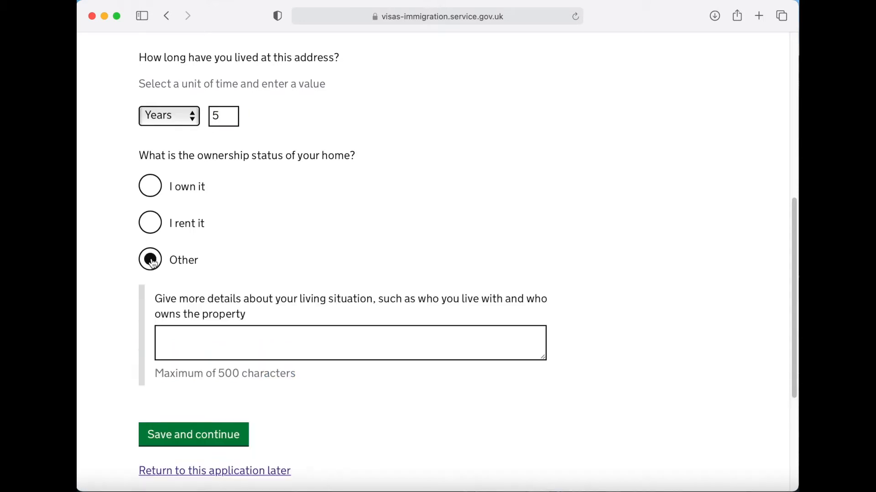
click(275, 336)
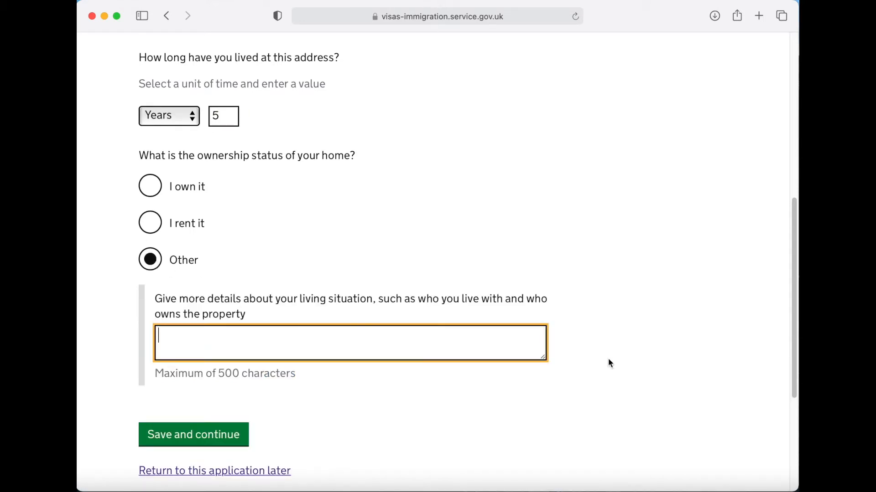
text(I liv)
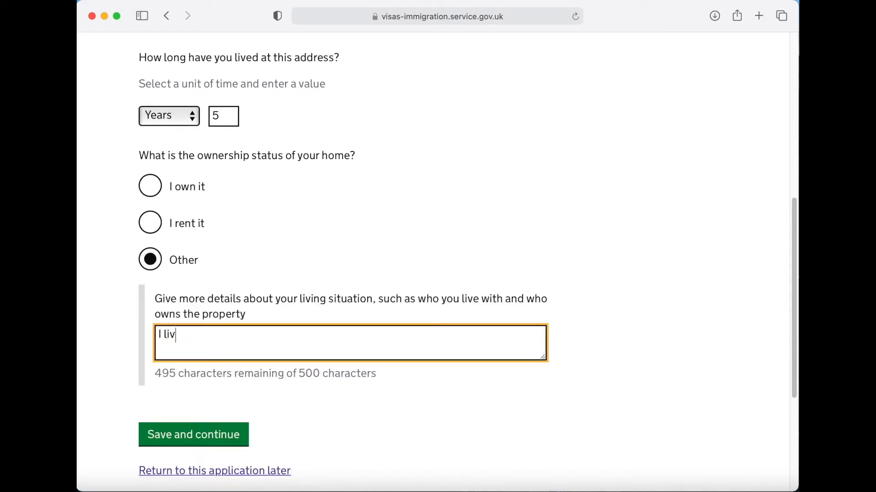
text(e with my pa)
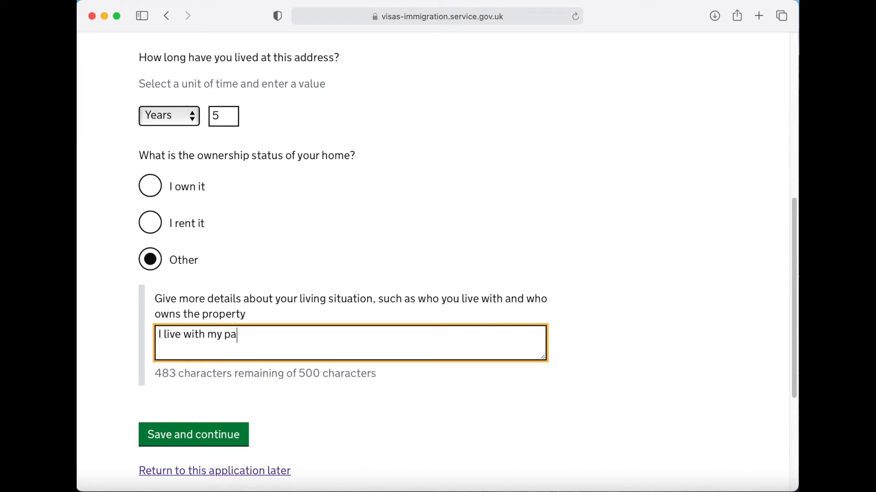
text(rents, who)
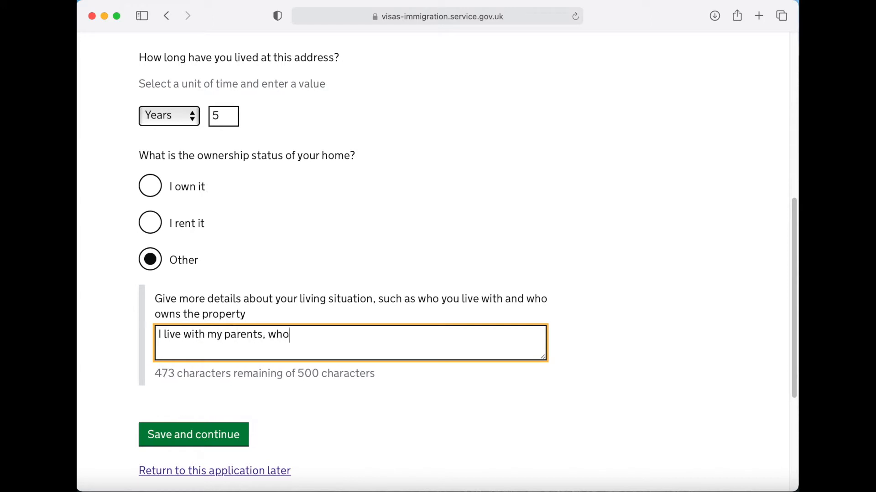
text( own the p)
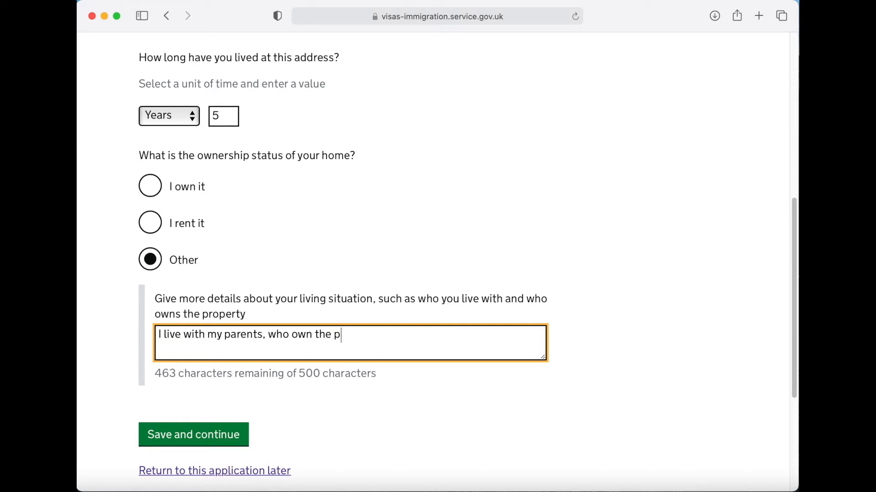
text(roperty)
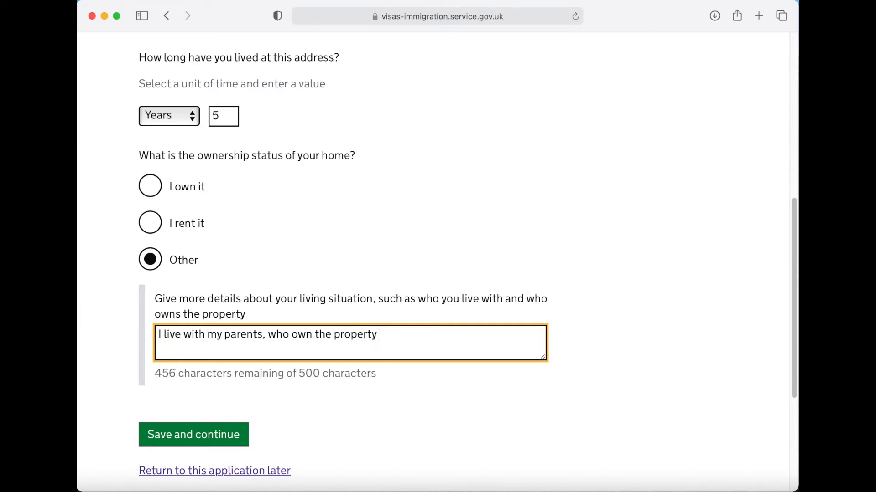
scroll(655, 363, down, 3)
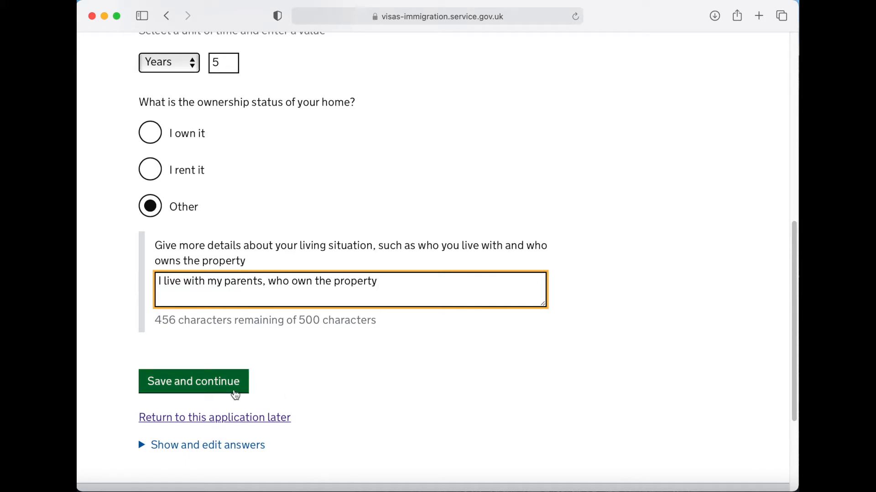
click(235, 395)
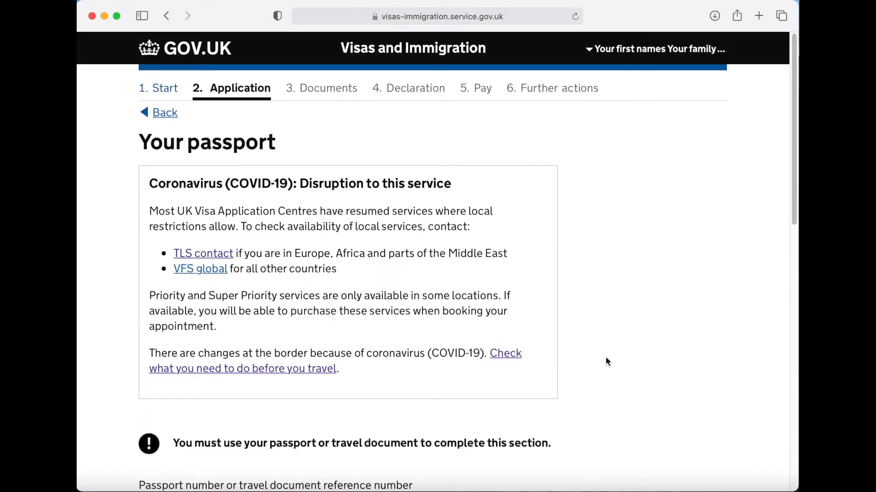
- Enter the passport number and issuing authority Mumbai, India
scroll(606, 359, down, 10)
scroll(607, 361, down, 4)
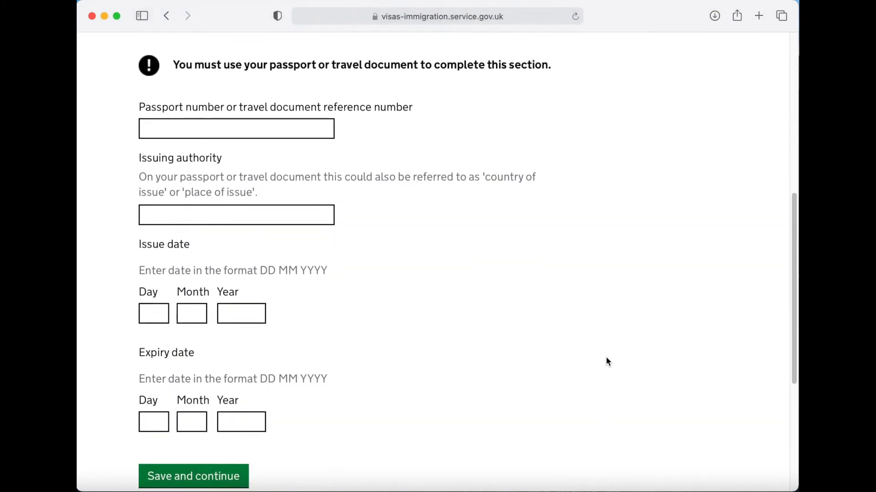
click(240, 131)
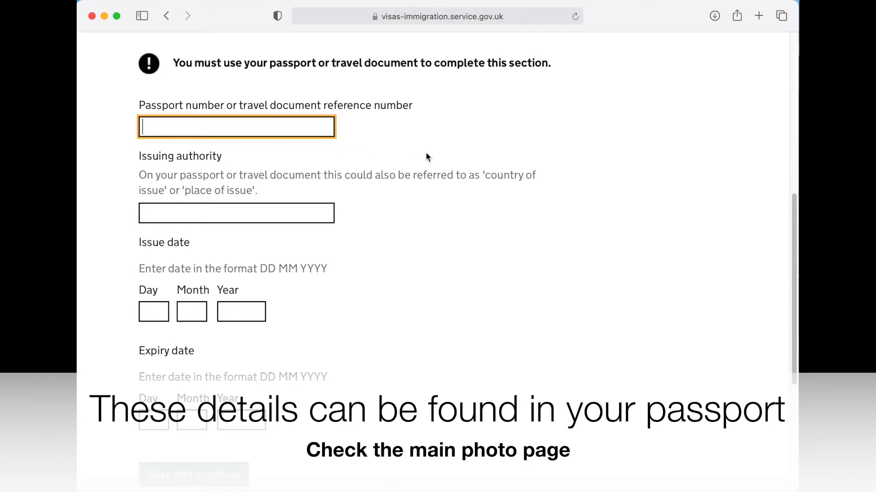
text(GA1234567)
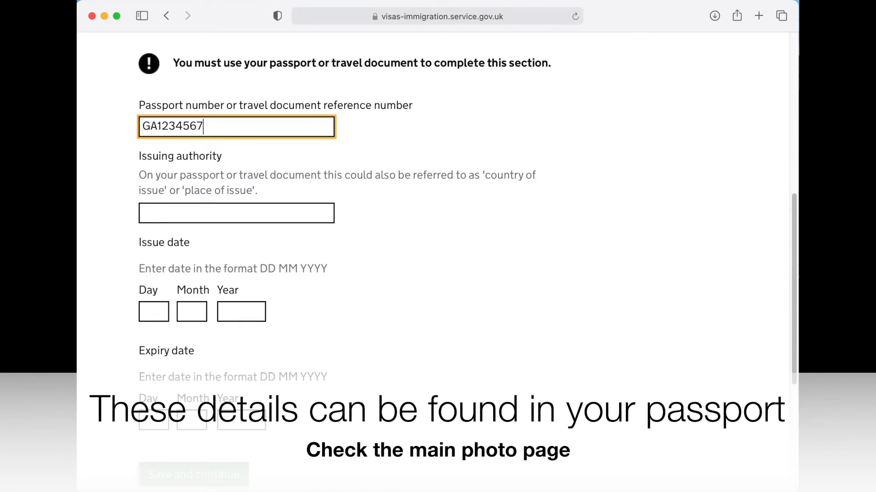
click(297, 216)
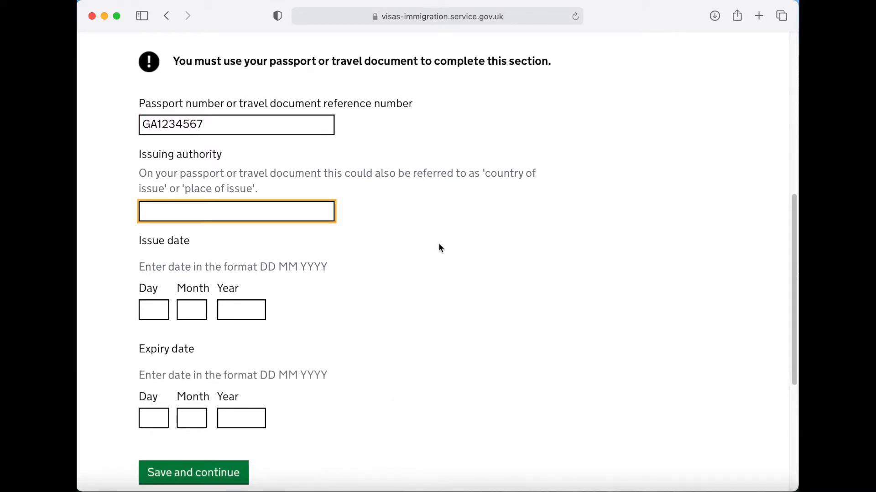
scroll(440, 247, down, 1)
text(Mum)
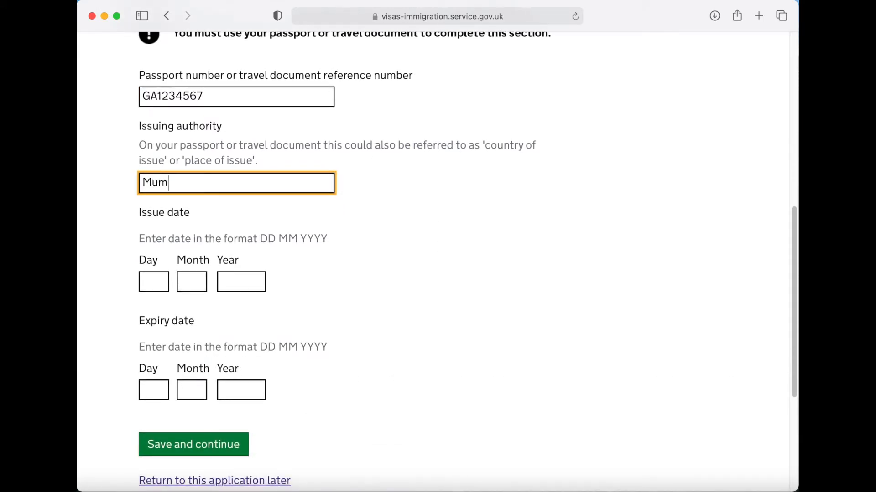
text(bai, India)
- Enter passport issue date 01/01/2019 and expiry date 31/12/2028, then save
scroll(440, 247, down, 3)
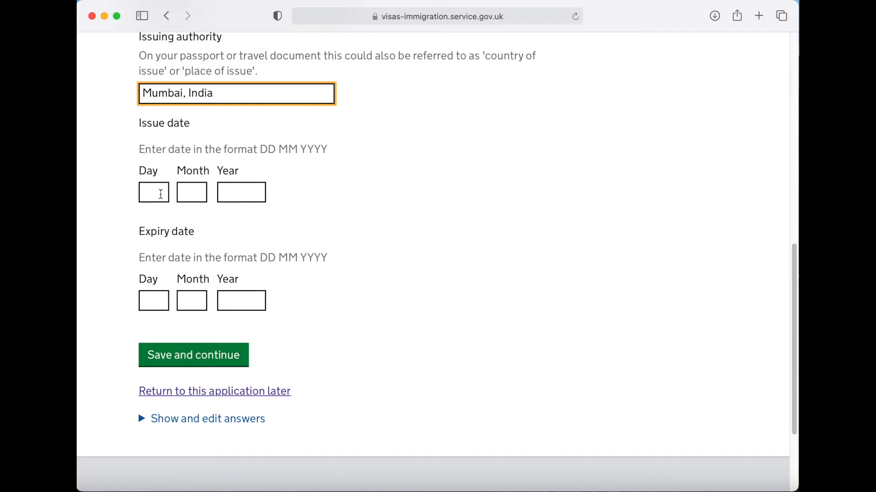
click(161, 194)
text(01)
key(Tab)
text(01)
key(Tab)
text(201)
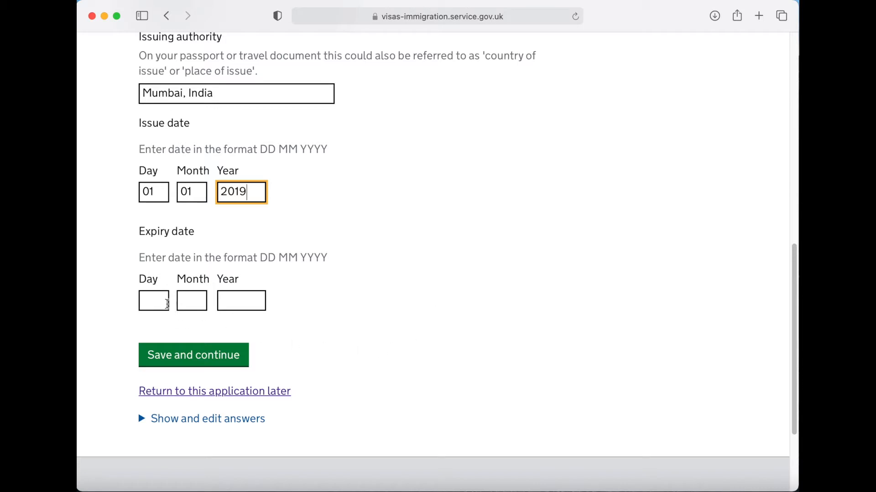
click(160, 303)
text(31)
key(Tab)
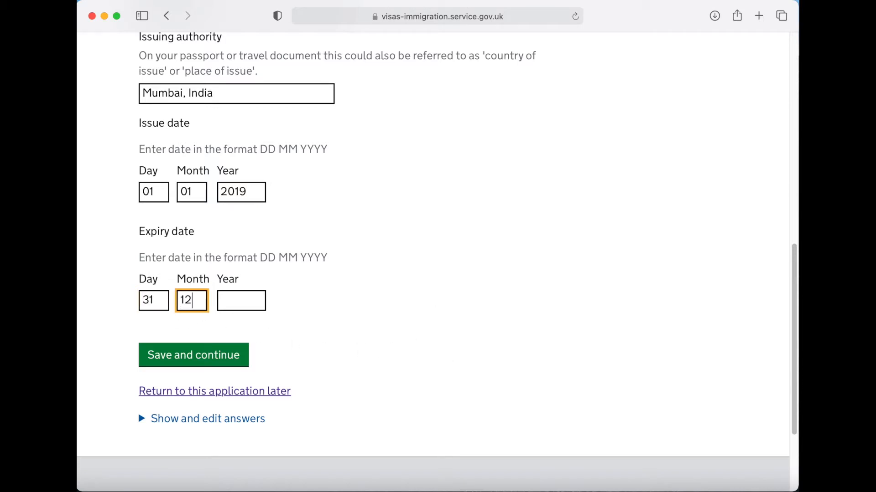
key(Tab)
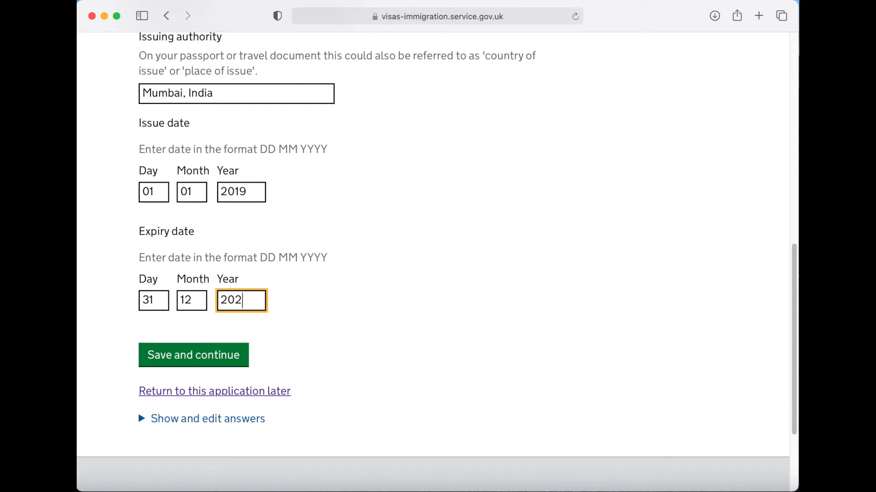
scroll(526, 353, down, 1)
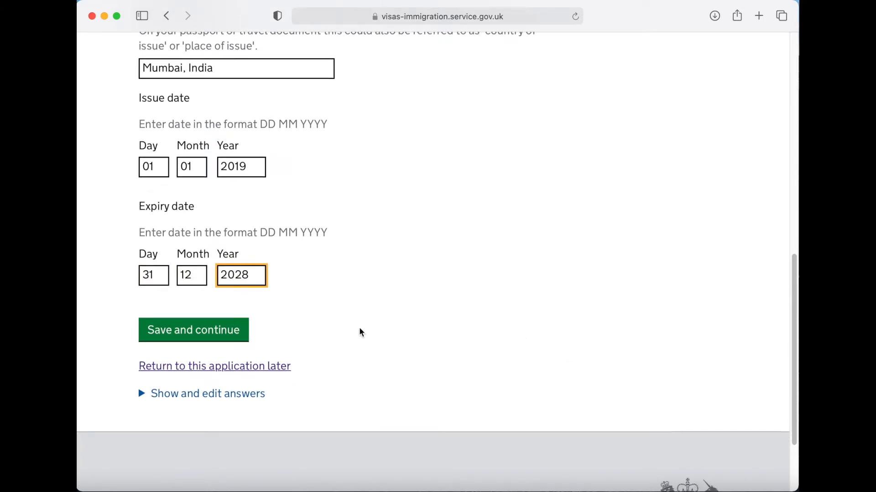
click(231, 342)
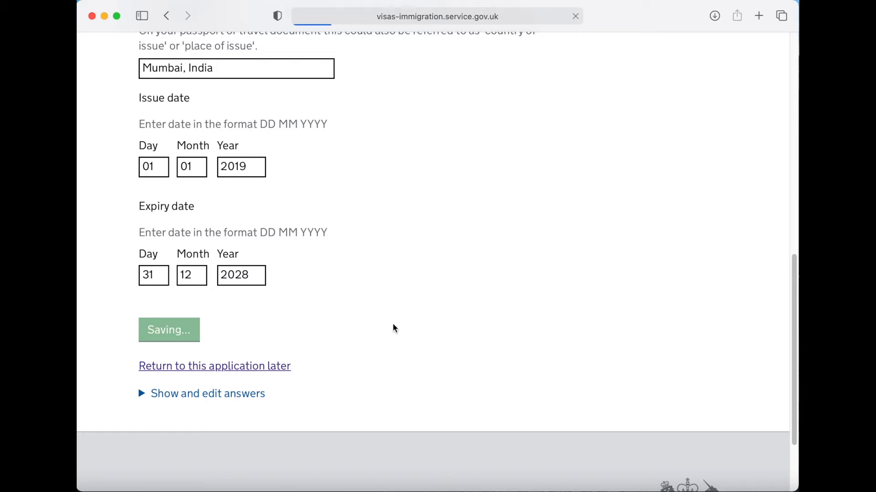
- Answer No to having a national identity card and save
scroll(565, 353, down, 5)
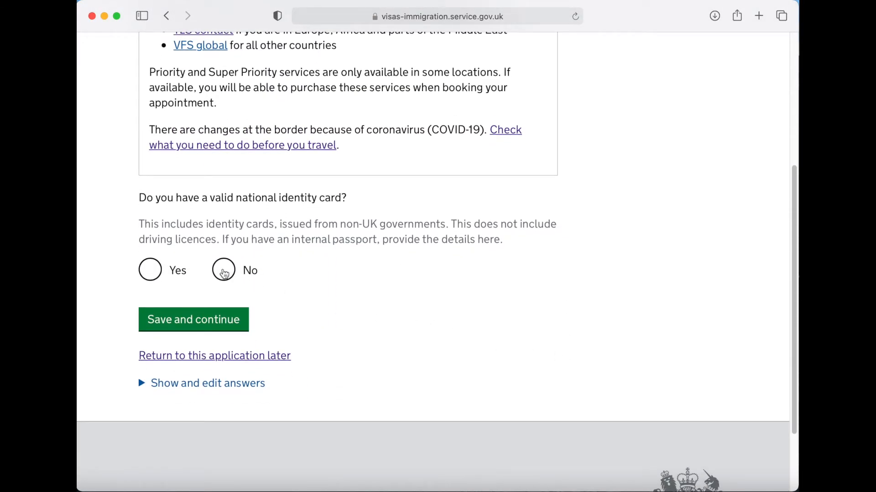
click(223, 274)
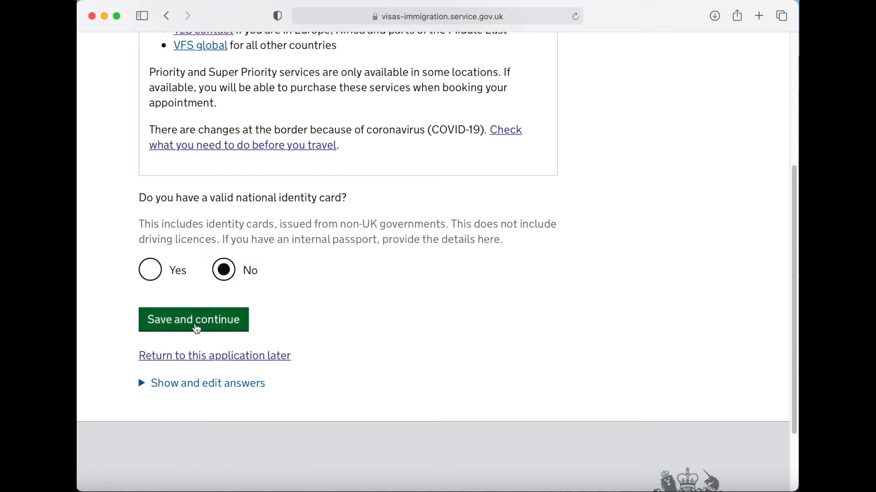
click(193, 331)
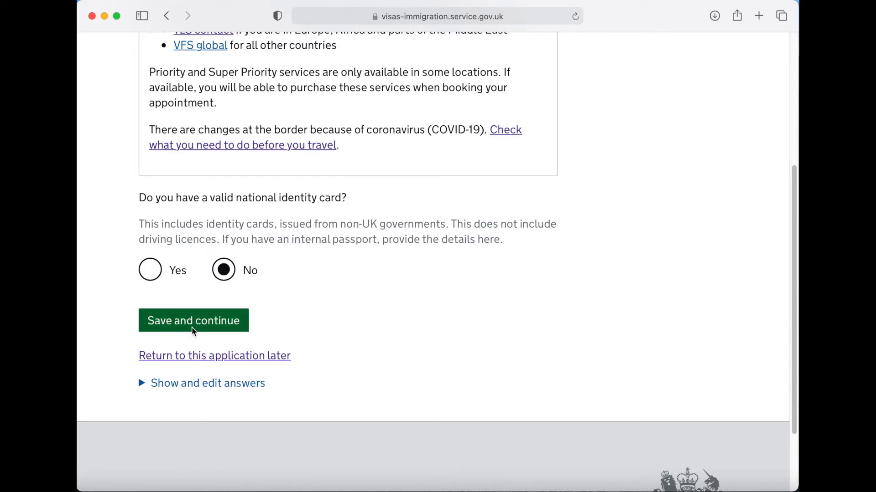
- Set both nationality and country of birth to India
scroll(604, 340, down, 10)
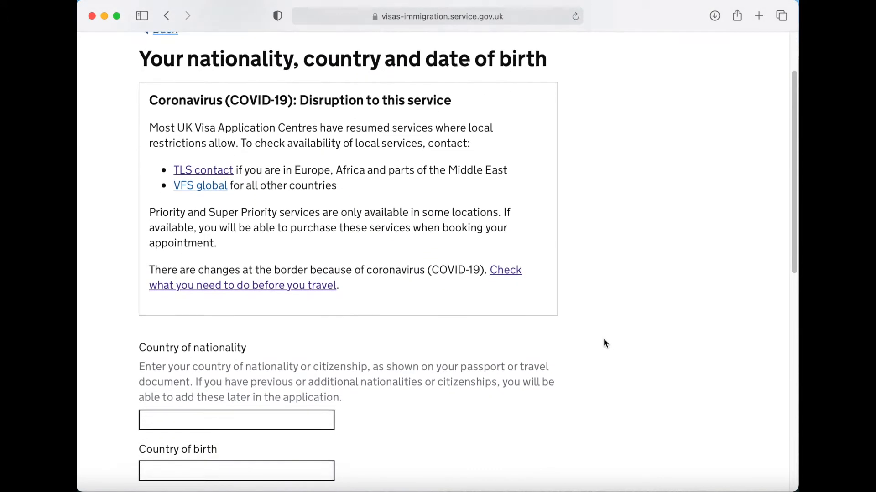
scroll(605, 344, down, 2)
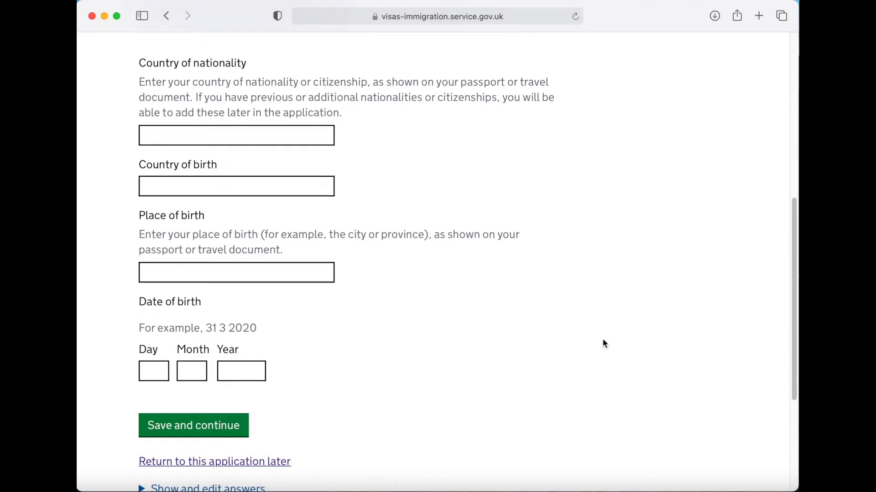
click(276, 137)
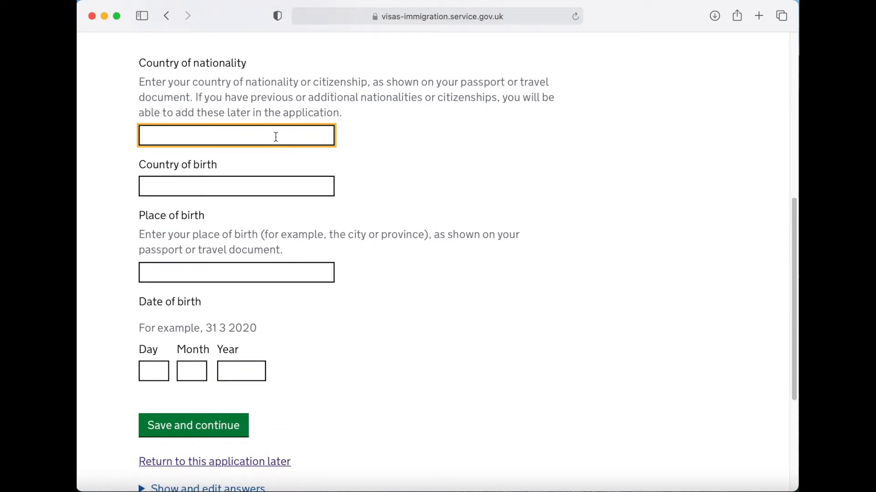
text(India)
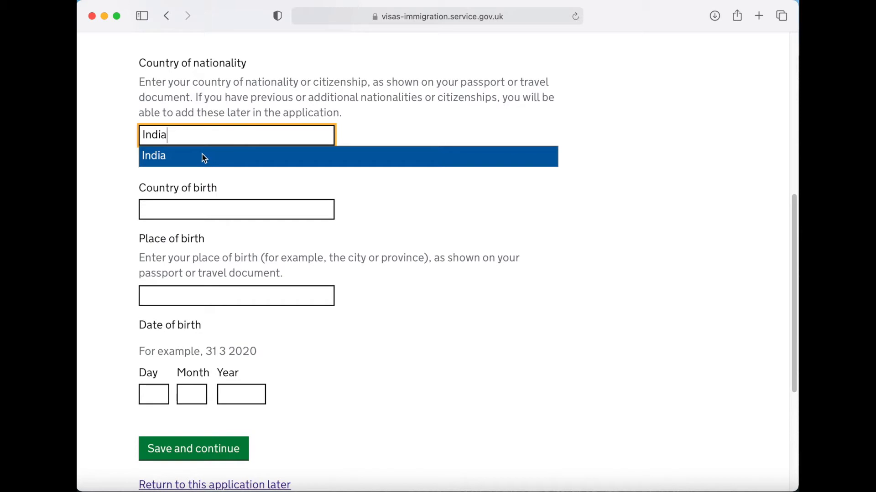
click(166, 160)
click(214, 186)
text(India)
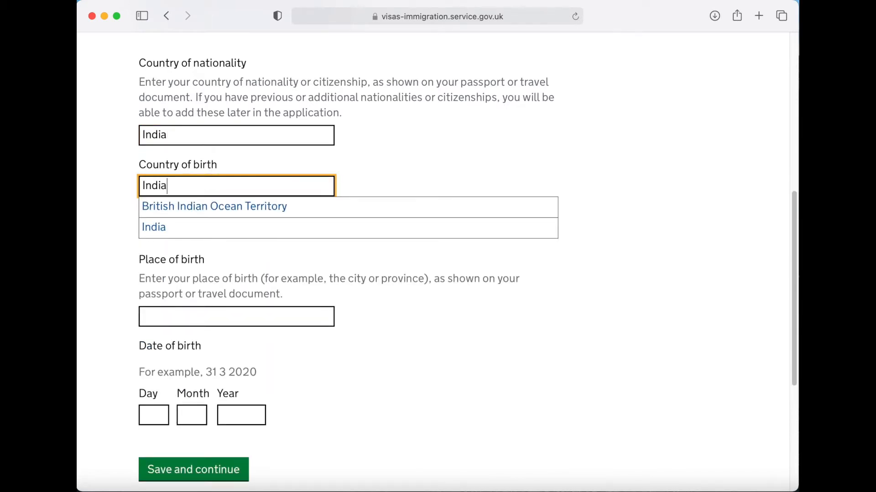
click(155, 229)
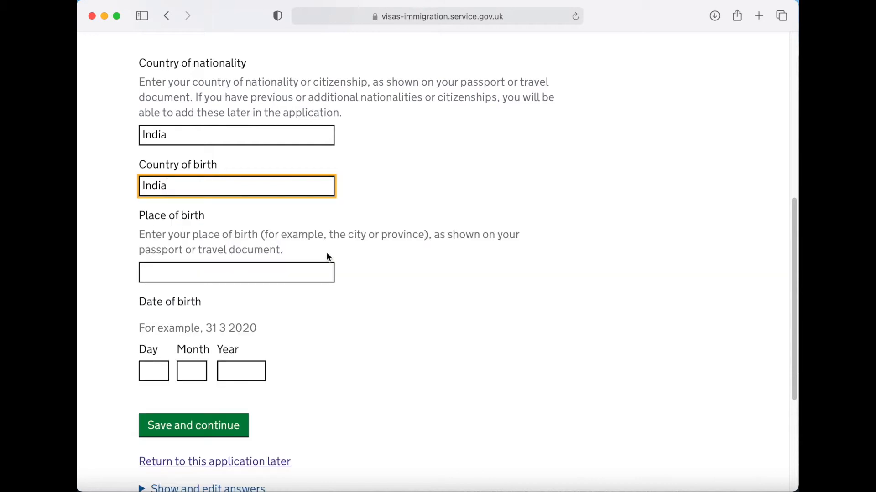
- Enter place of birth Mumbai and birth date 01/01/1995, then save
scroll(291, 246, down, 2)
click(234, 238)
text(Mumbai)
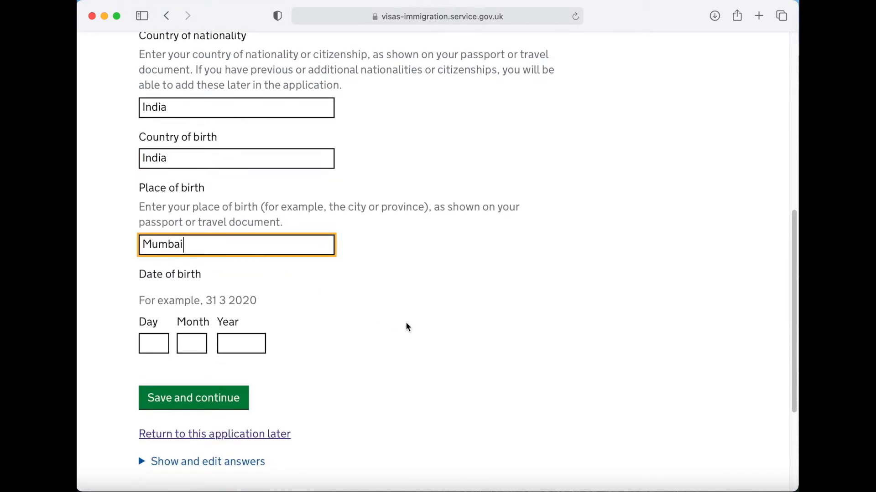
scroll(406, 324, down, 3)
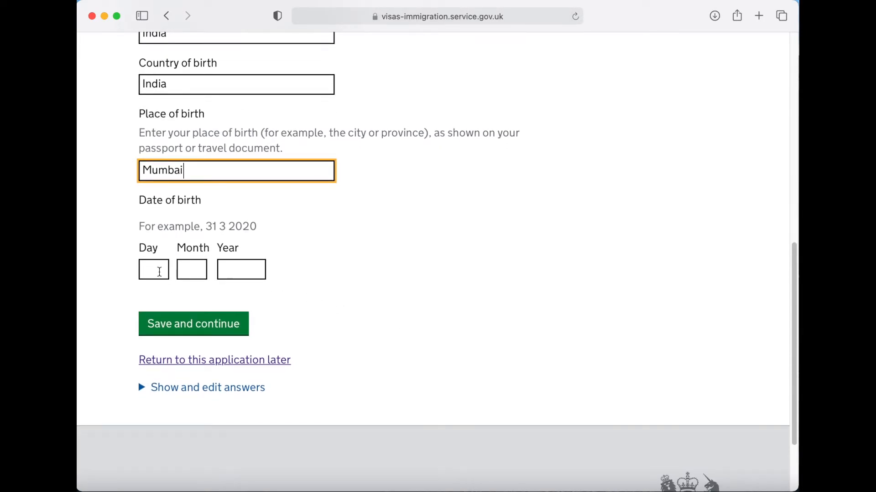
click(160, 273)
text(01)
key(Tab)
text(01)
key(Tab)
text(1995)
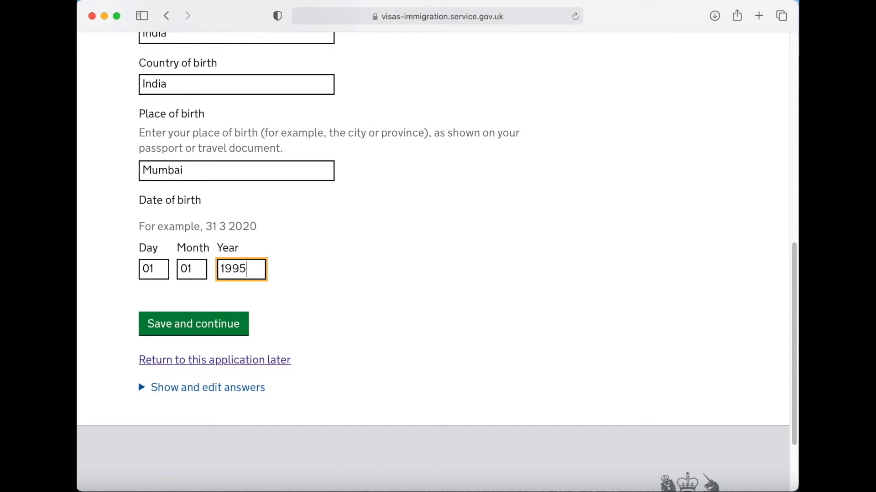
click(194, 333)
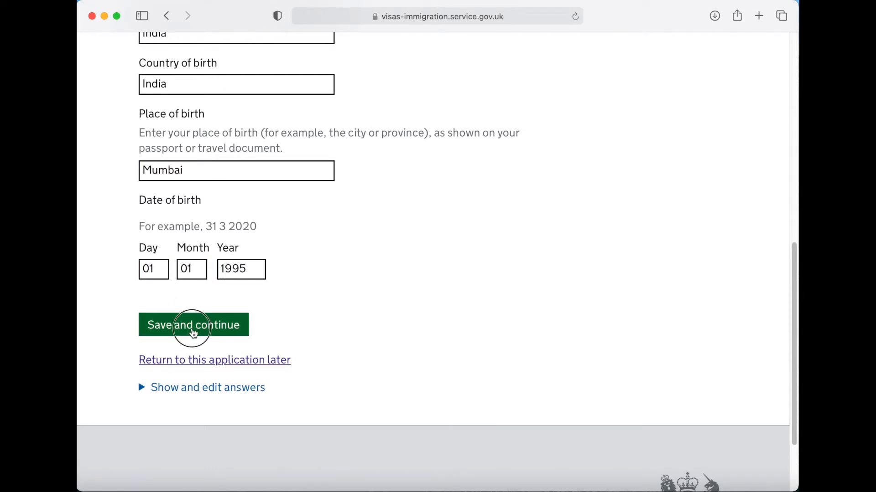
scroll(448, 288, down, 5)
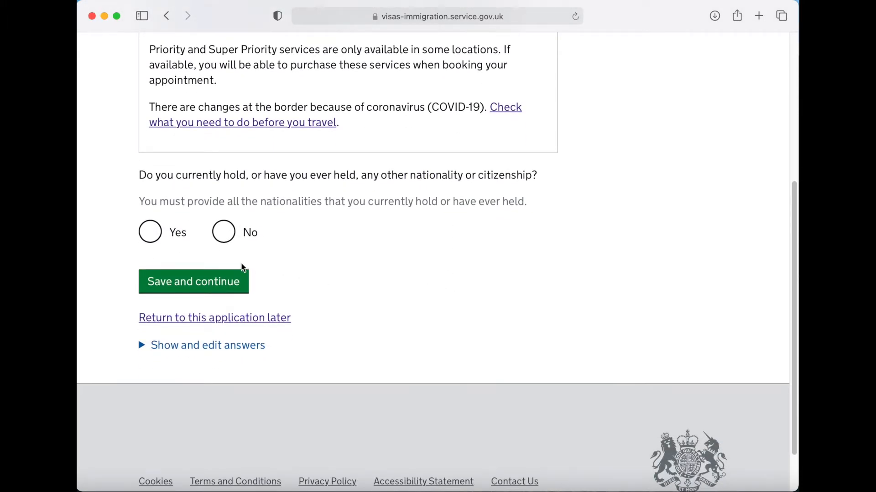
- Answer No to other nationalities and to previous English language evidence
click(226, 239)
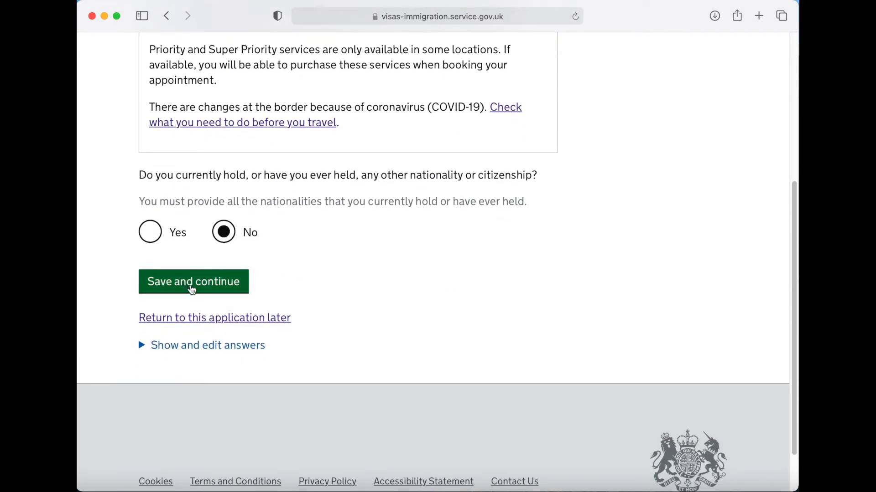
click(192, 288)
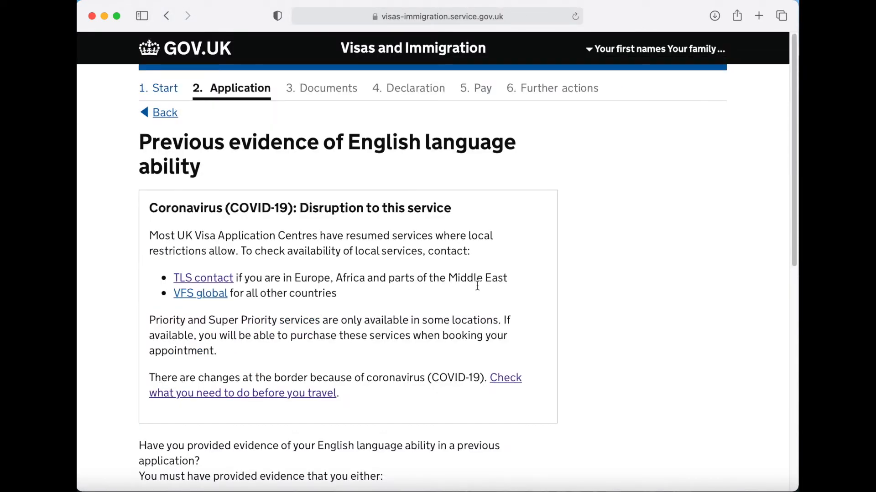
scroll(477, 286, down, 3)
scroll(477, 286, down, 4)
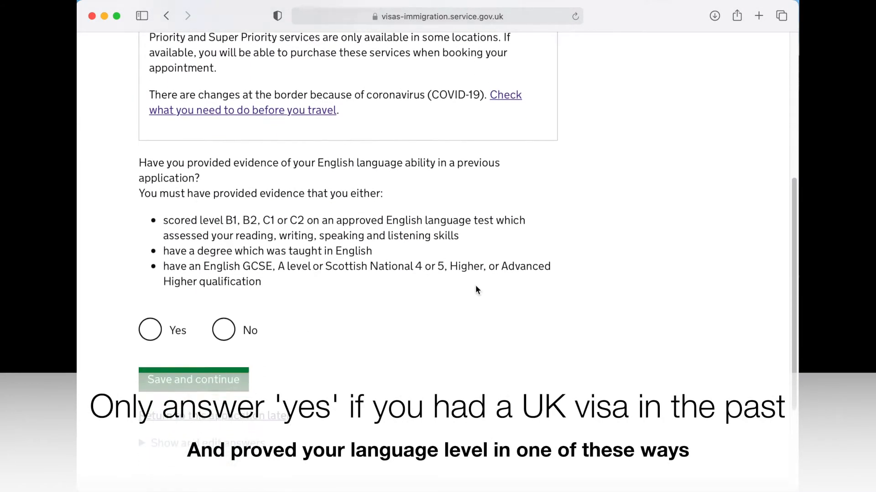
scroll(473, 290, down, 1)
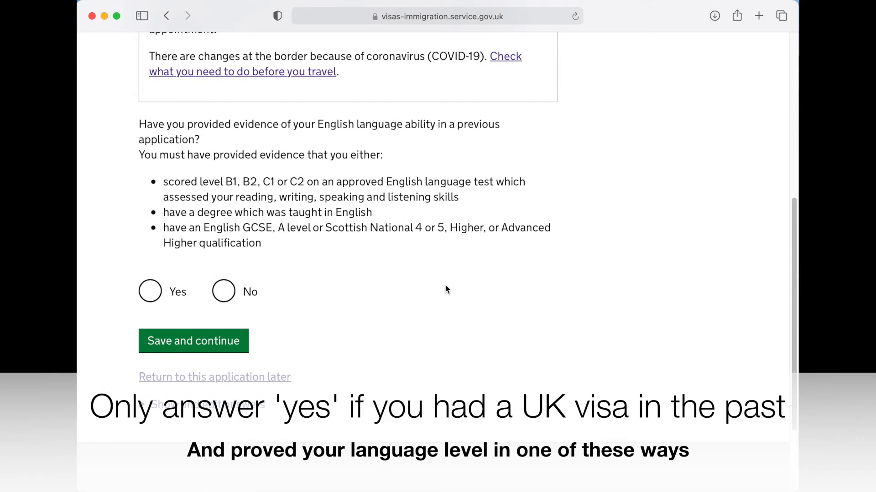
click(224, 297)
click(191, 342)
- Choose English as preferred spoken language and answer No to a UK school English qualification
scroll(460, 314, down, 4)
scroll(459, 311, down, 3)
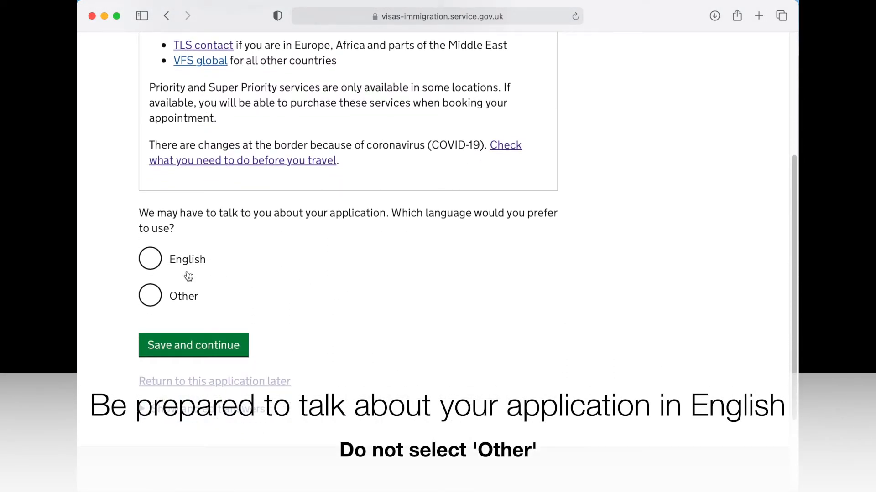
click(151, 263)
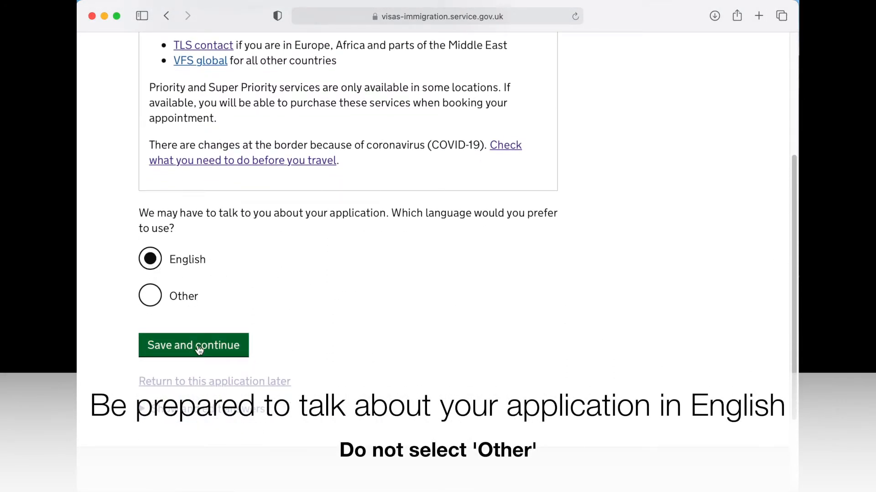
click(197, 352)
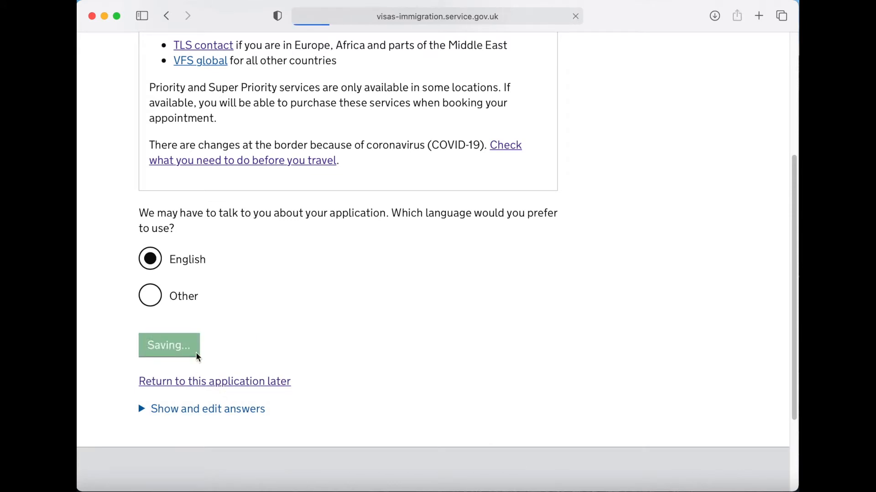
scroll(573, 358, down, 10)
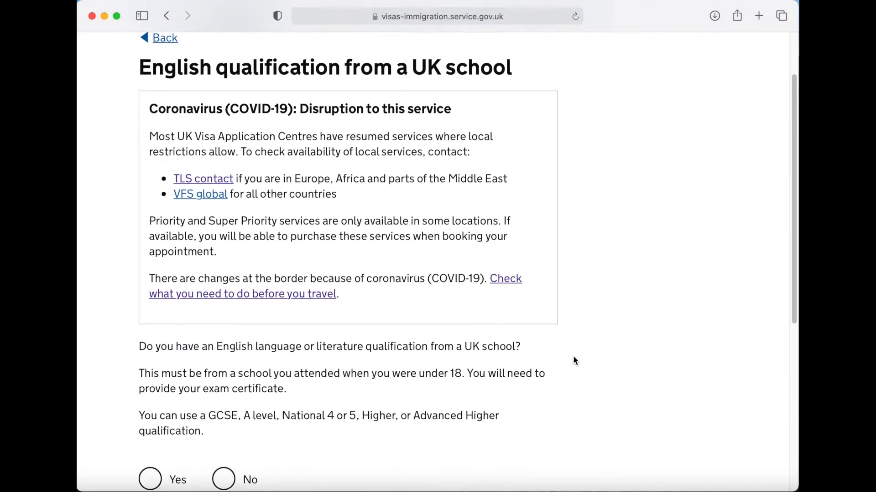
scroll(573, 360, down, 2)
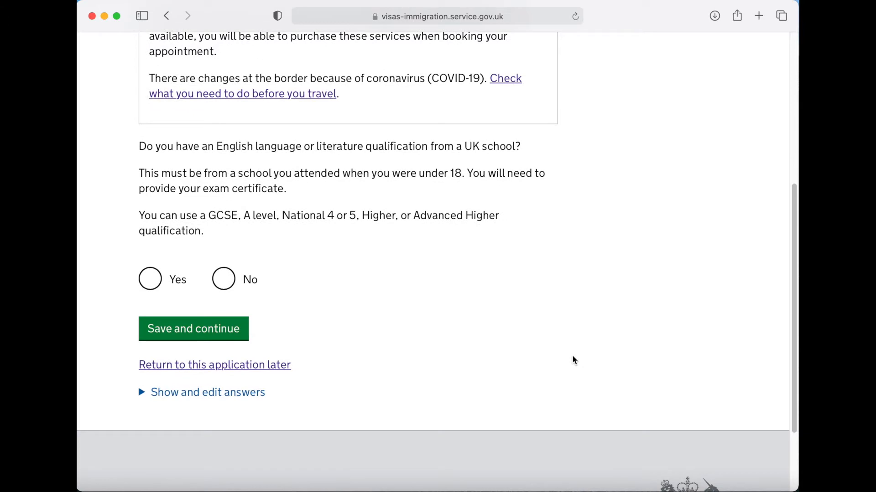
click(224, 279)
click(196, 335)
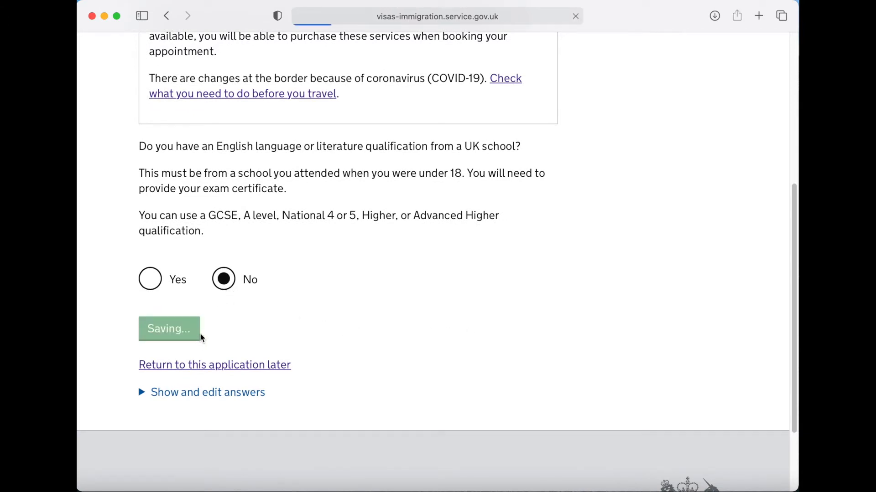
- Confirm the provider's compliance track record and that the CAS shows English was assessed
scroll(567, 329, down, 5)
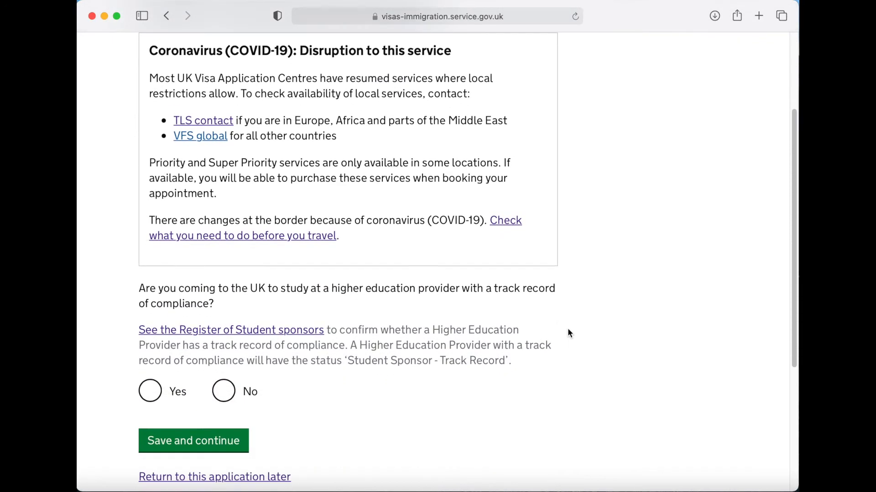
scroll(569, 333, down, 4)
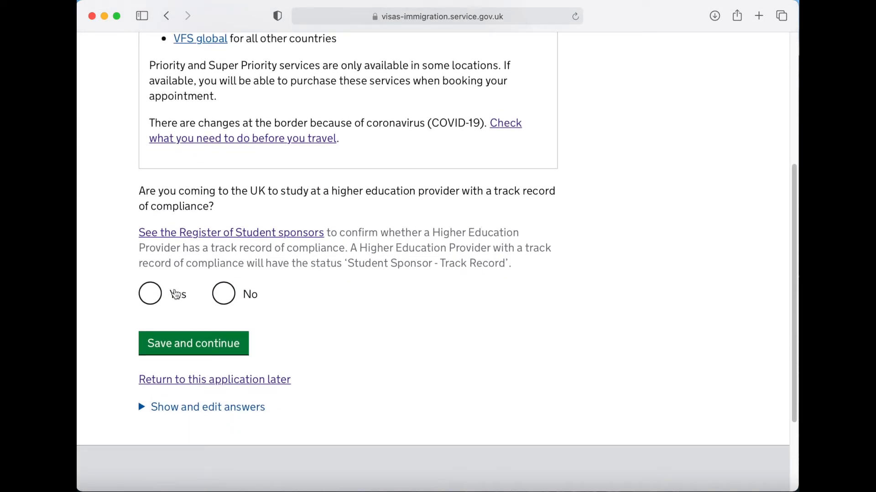
click(152, 300)
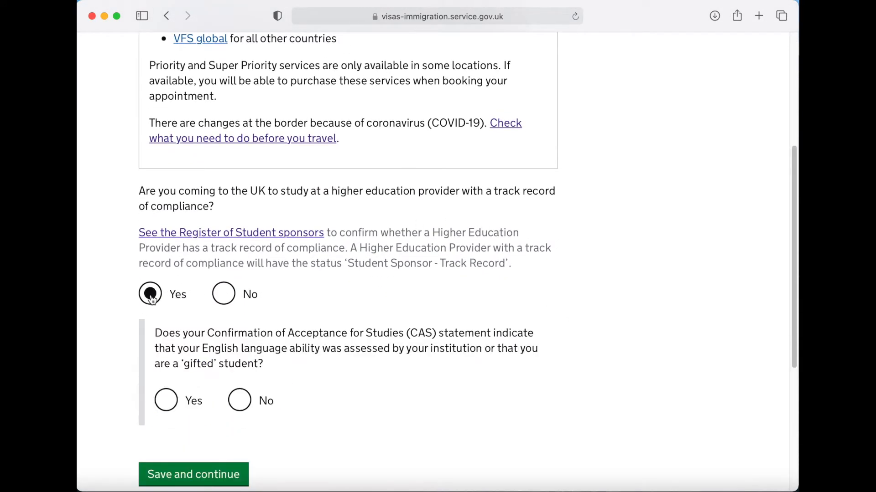
scroll(103, 319, down, 5)
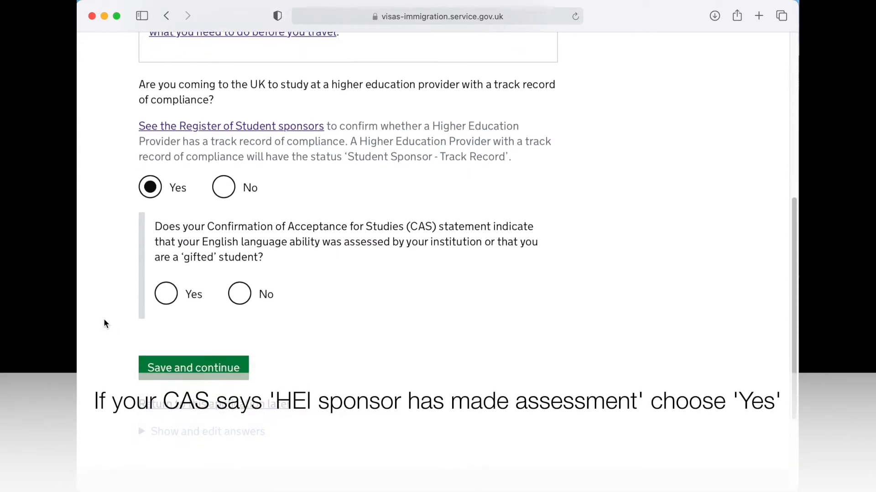
scroll(104, 324, down, 1)
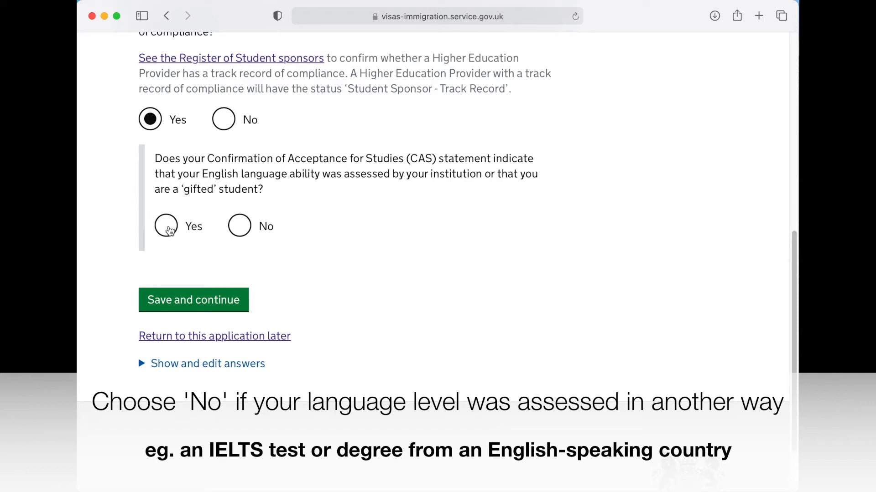
click(169, 231)
scroll(196, 246, down, 2)
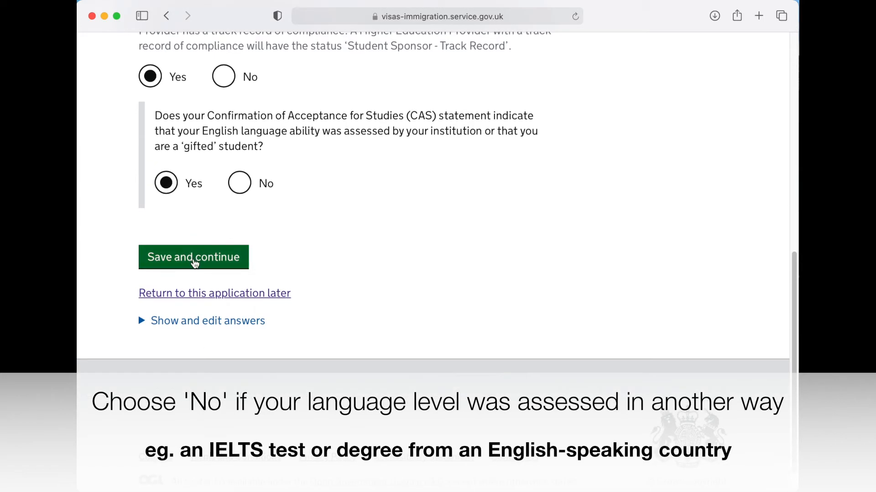
click(195, 260)
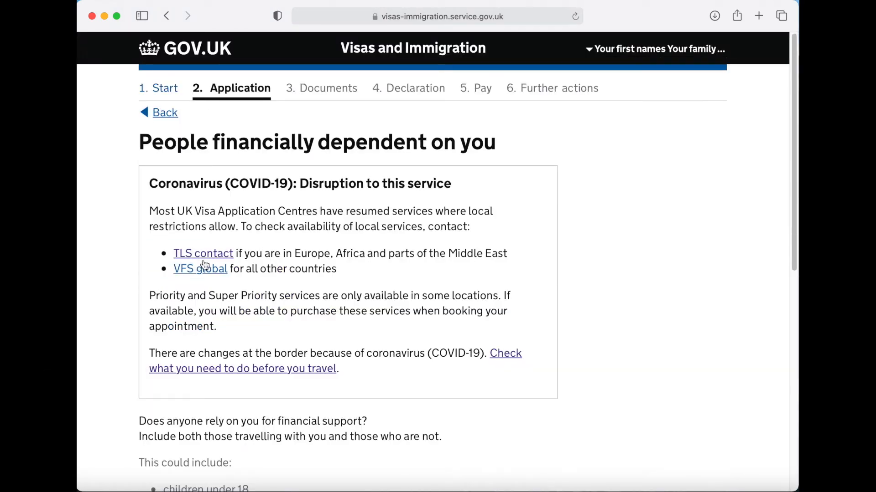
- Answer No to anyone relying on you financially and save
scroll(565, 319, down, 5)
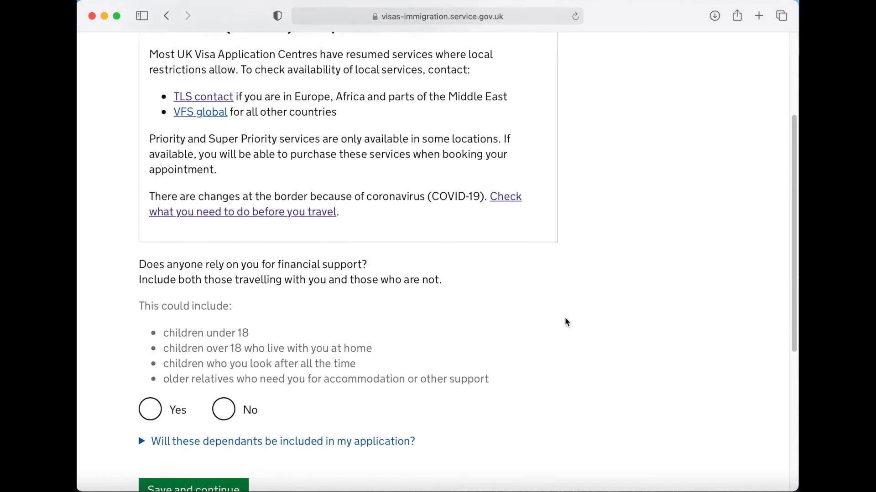
scroll(565, 323, down, 2)
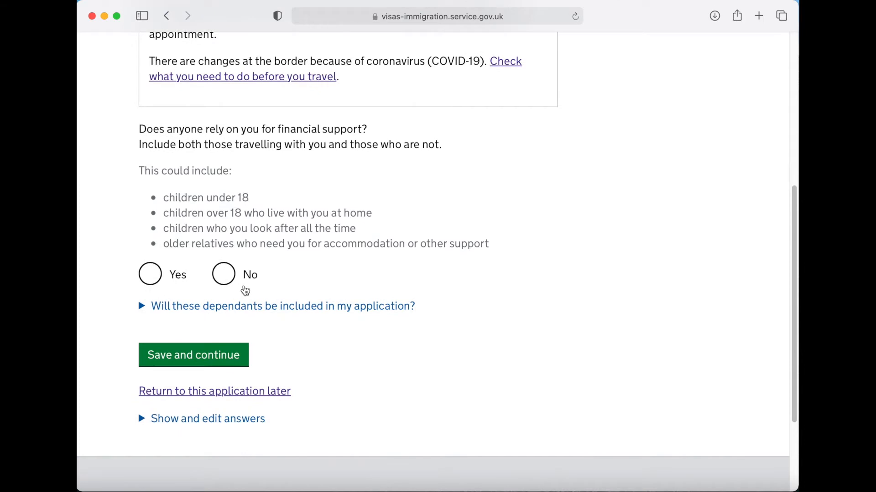
click(231, 283)
click(191, 358)
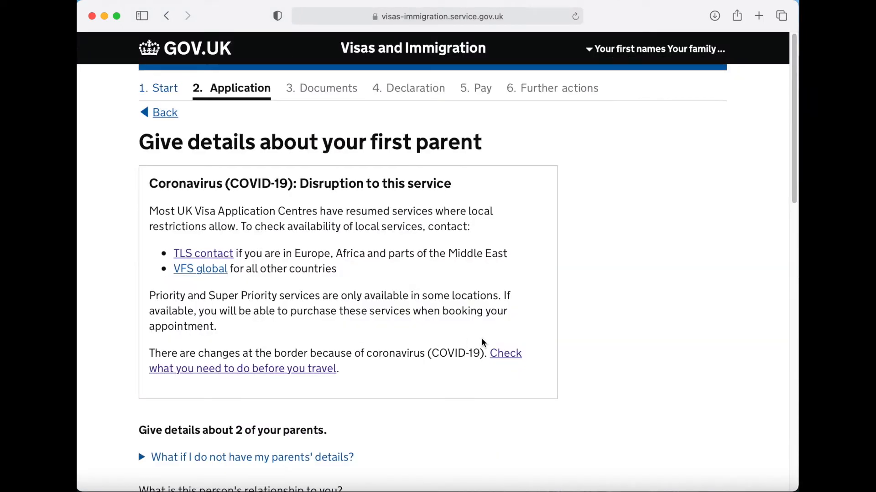
- Mark this parent as the mother and enter her given and family names
scroll(477, 343, down, 4)
scroll(475, 343, down, 6)
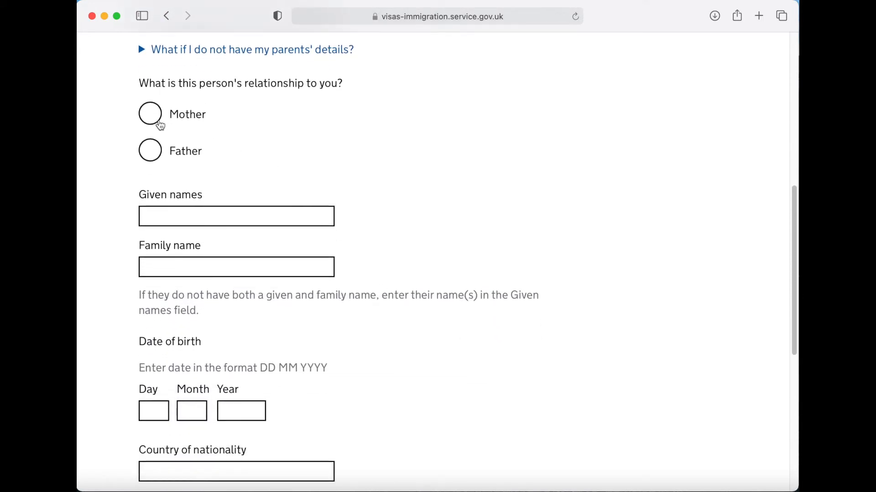
click(152, 118)
click(203, 214)
text(First names of your mother)
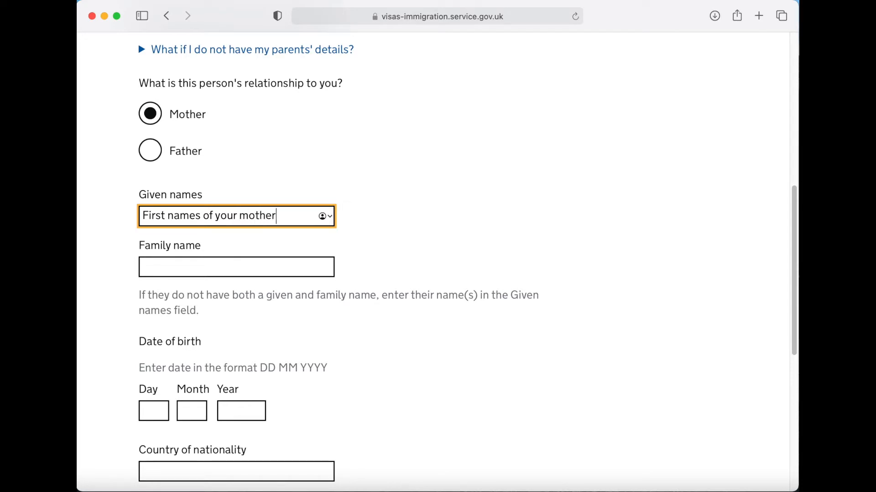
key(Tab)
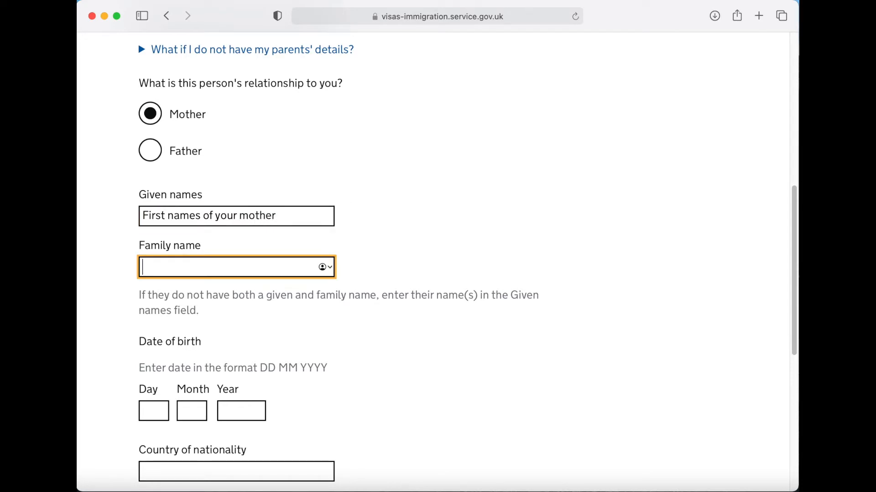
text(Family name of your mother)
- Enter the mother's birth date 01/01/1965
scroll(372, 275, down, 5)
scroll(372, 273, down, 2)
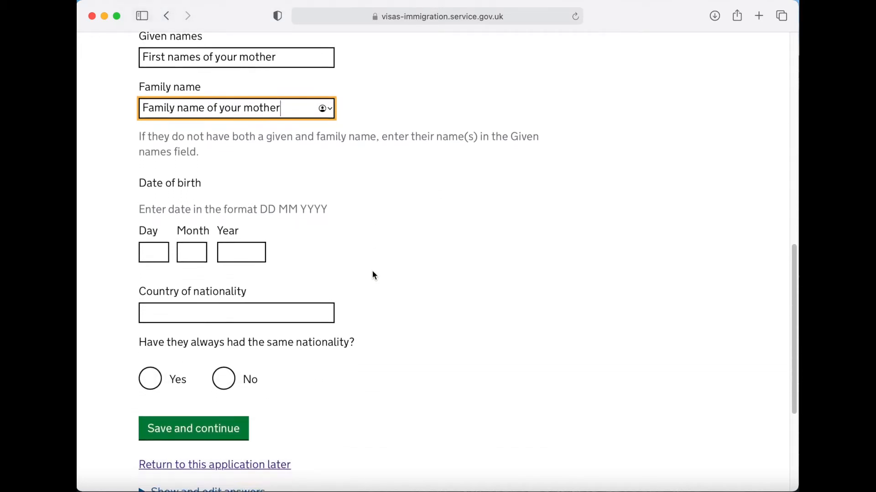
click(161, 239)
text(01)
key(Tab)
text(01)
key(Tab)
text(19)
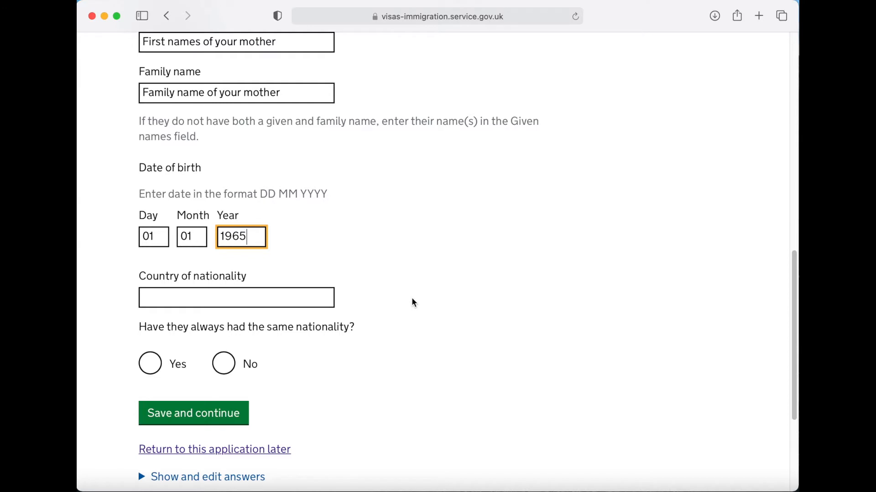
- Set her nationality to India, always held, and save
scroll(388, 287, down, 3)
click(252, 238)
text(I)
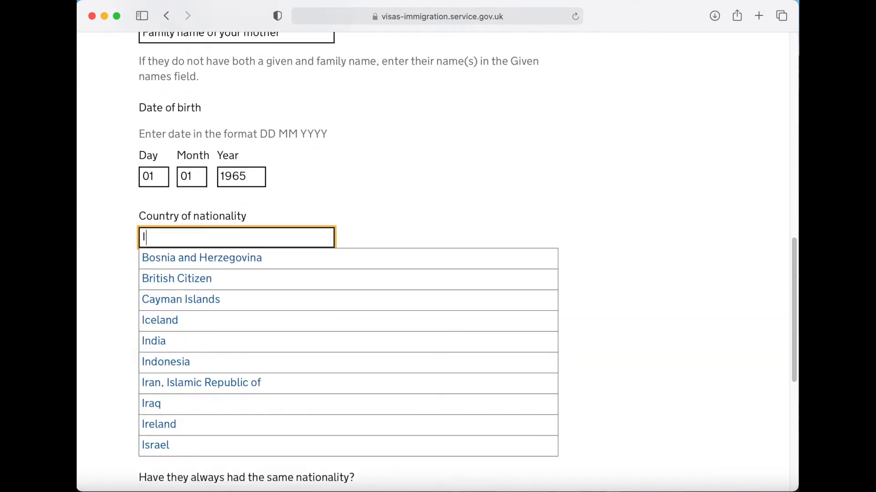
text(ndia)
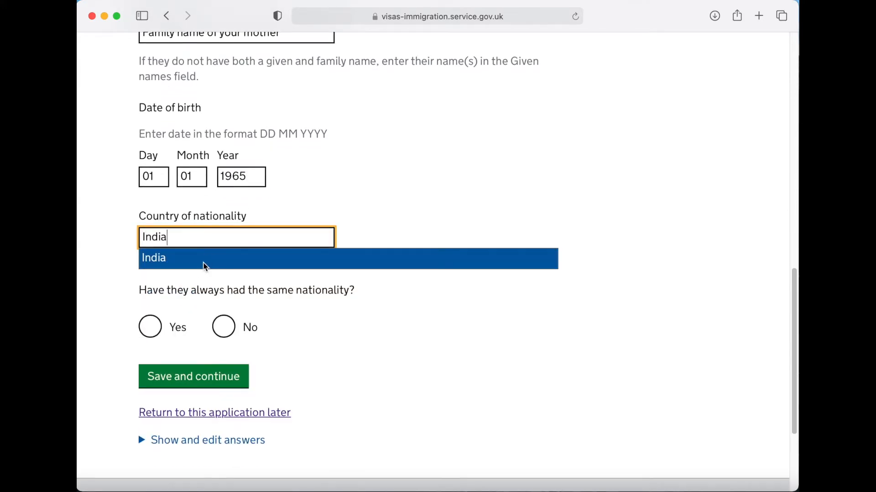
click(203, 266)
click(148, 303)
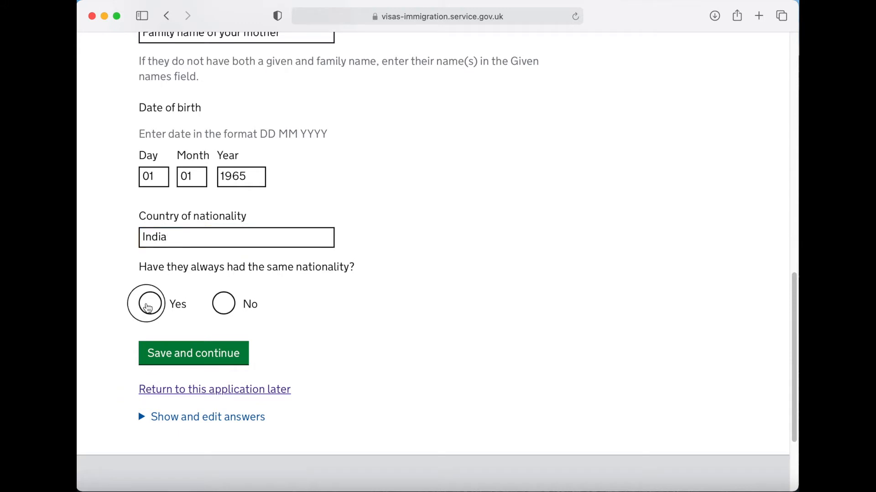
click(192, 356)
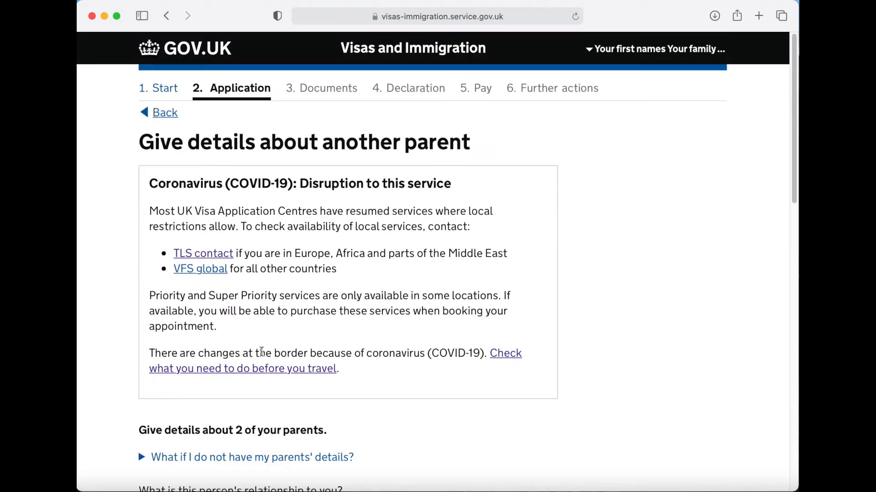
- Mark this parent as the father and enter his given and family names
scroll(415, 353, down, 5)
scroll(416, 355, down, 5)
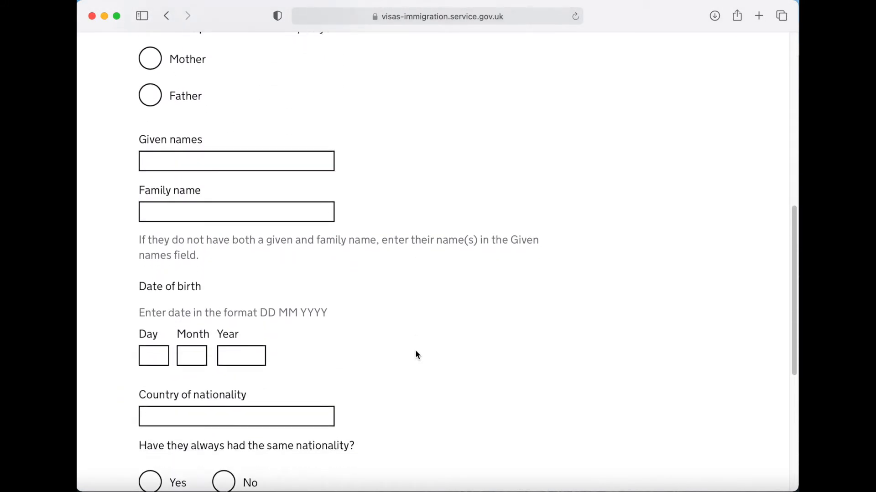
click(145, 86)
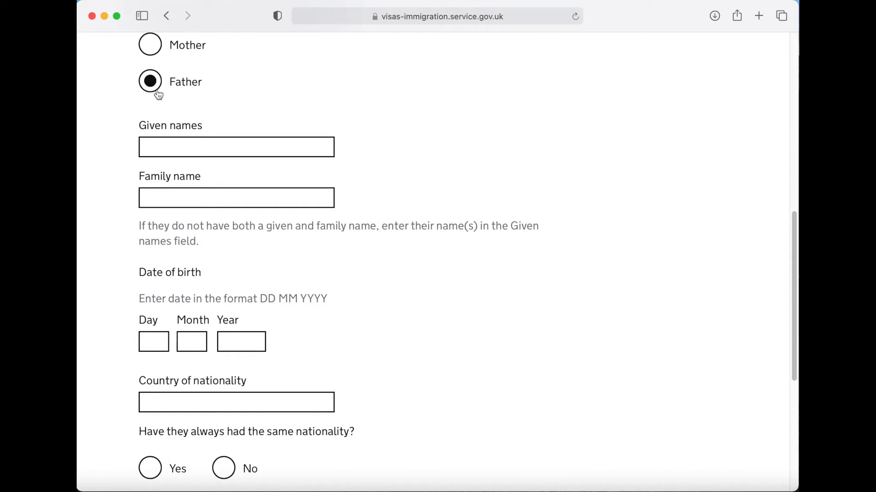
click(185, 149)
text(First name)
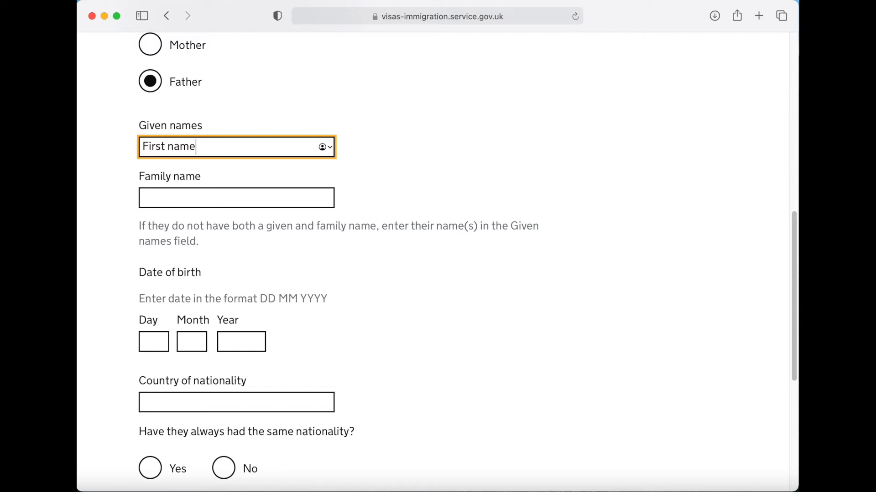
text(s of your father)
key(Tab)
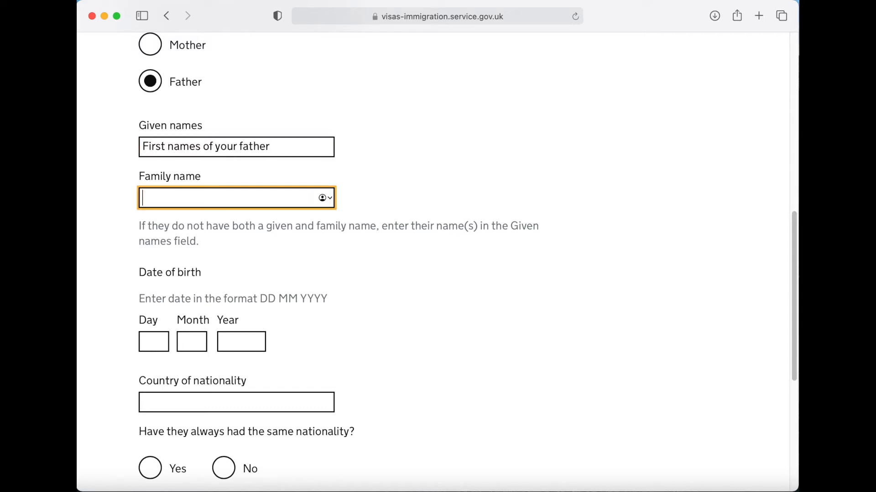
text(Family name of your father)
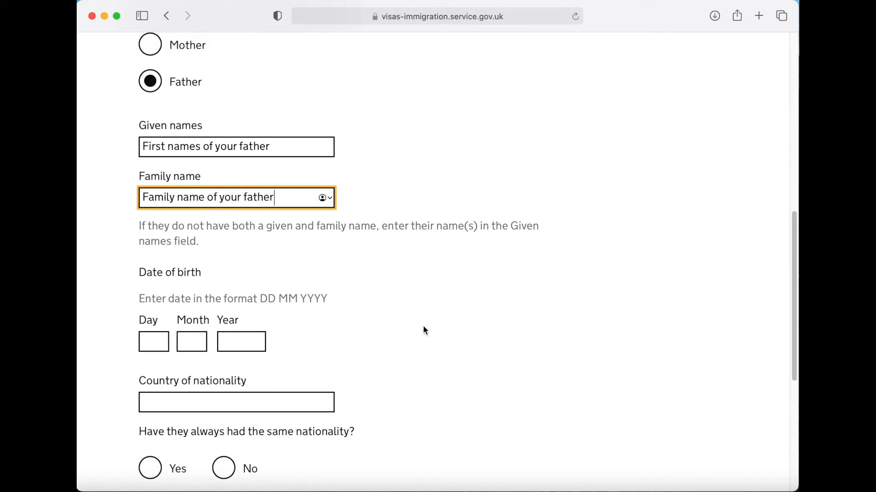
- Enter the father's birth date 01/01/1965
scroll(423, 325, down, 5)
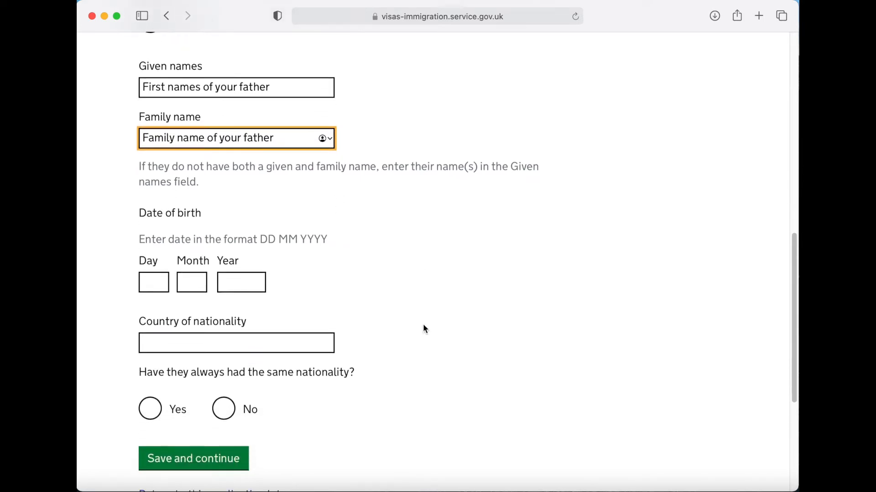
click(157, 199)
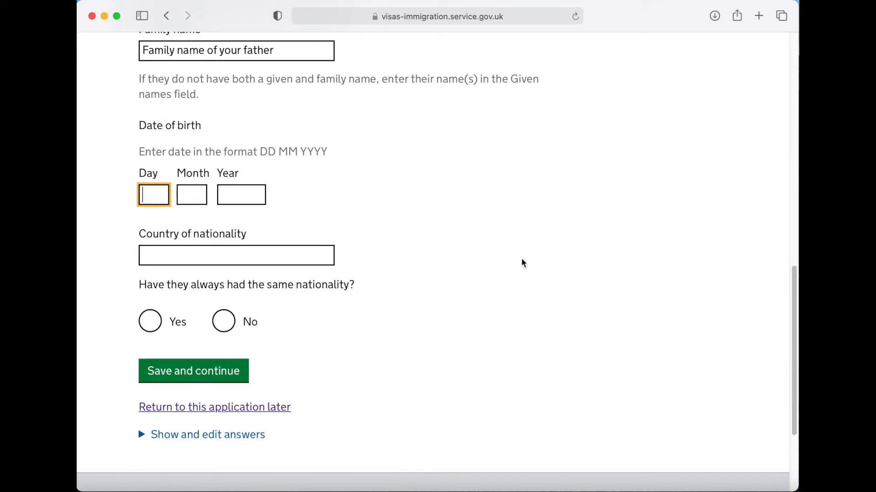
text(01)
key(Tab)
text(01)
key(Tab)
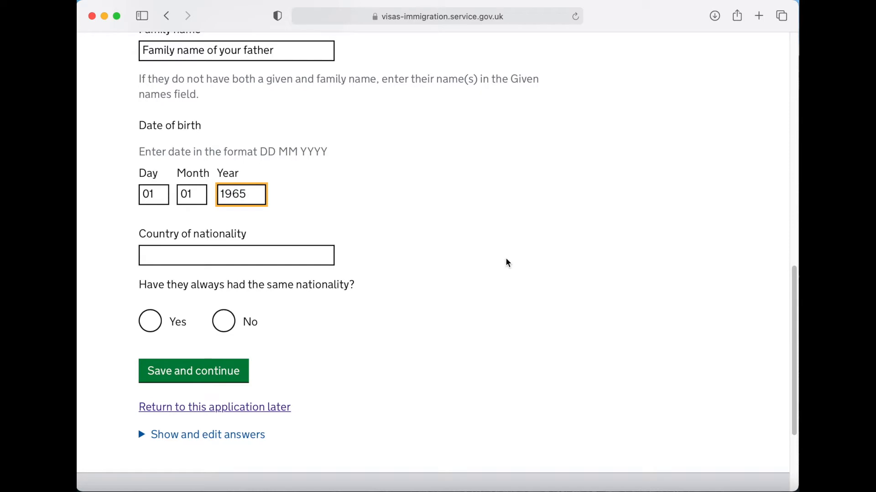
- Set his nationality to India, never changed, and save
scroll(498, 259, down, 2)
click(274, 229)
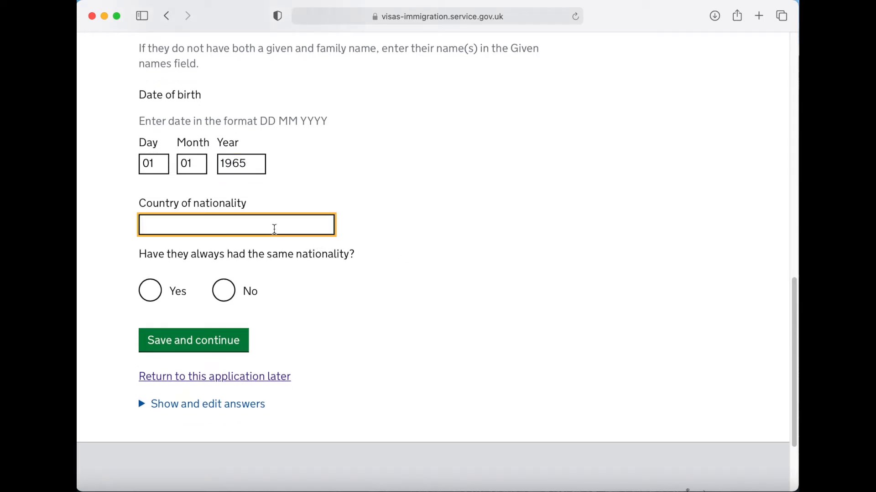
text(India)
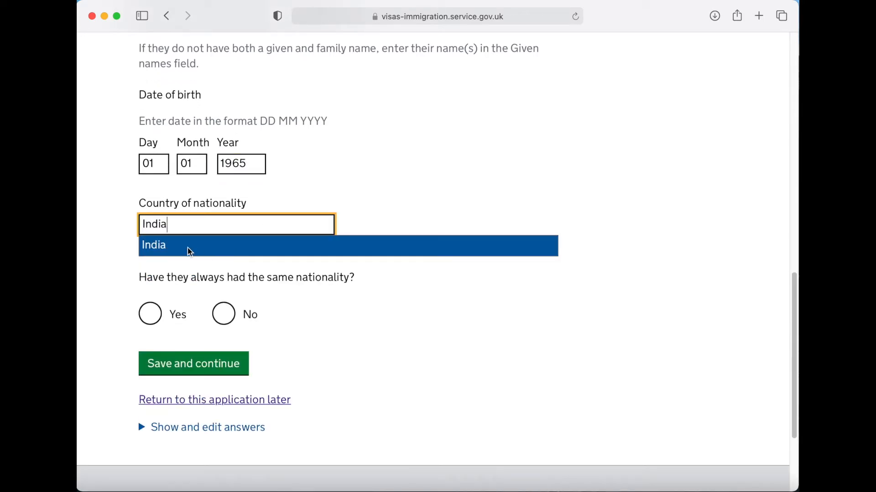
click(190, 251)
click(151, 290)
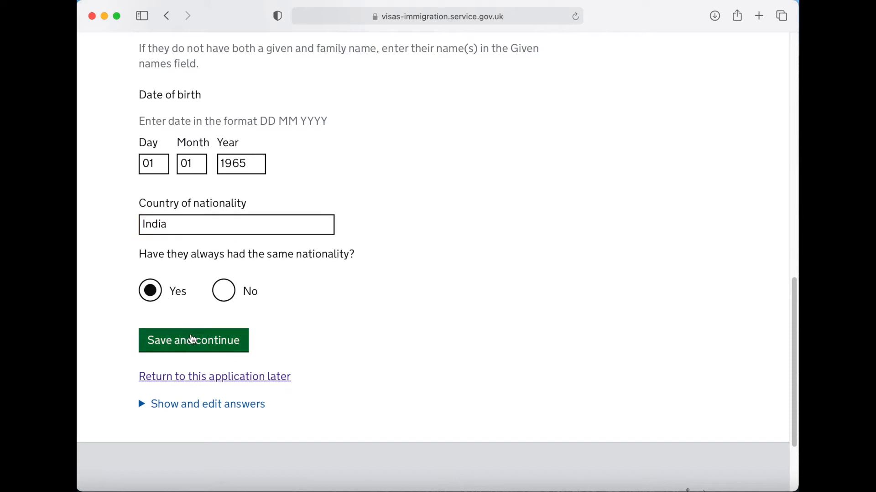
click(198, 345)
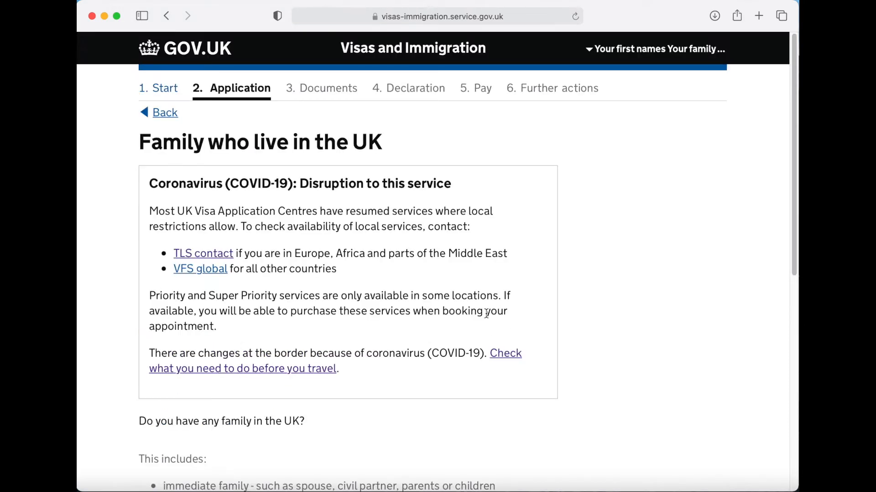
- Answer No to family in the UK, organised group travel and travelling with someone
scroll(499, 295, down, 5)
scroll(482, 318, down, 3)
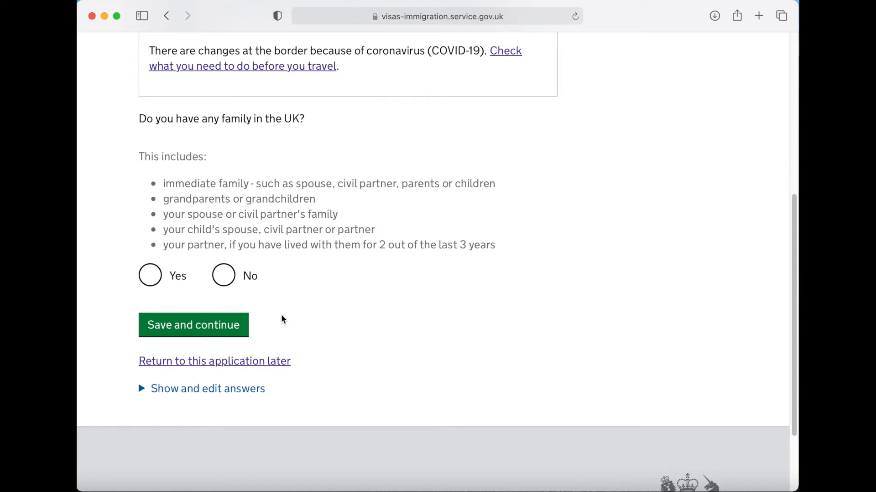
click(225, 283)
click(194, 333)
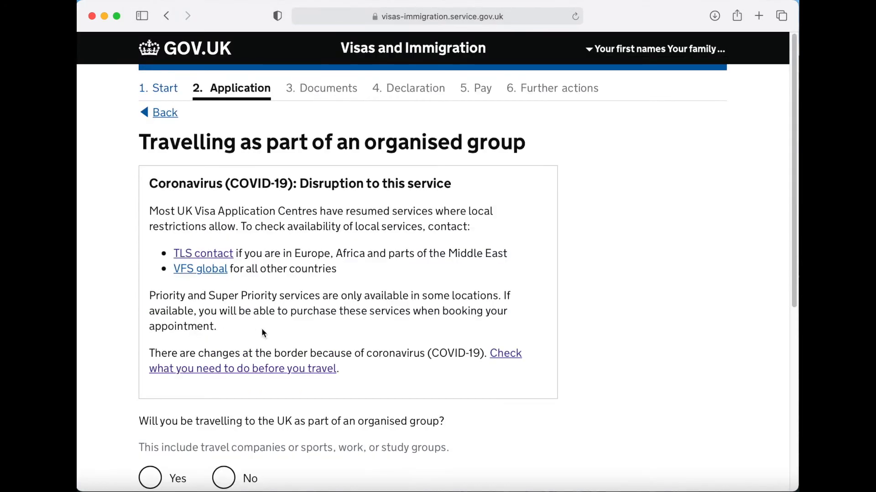
scroll(463, 349, down, 5)
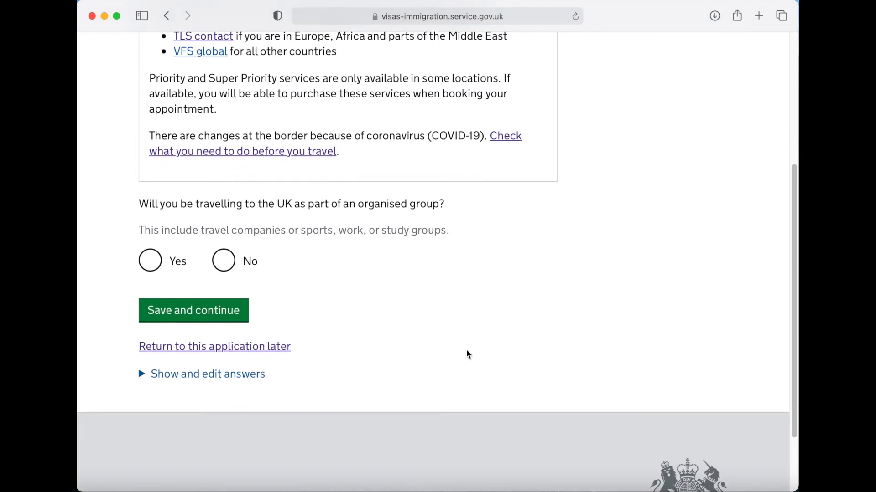
click(224, 251)
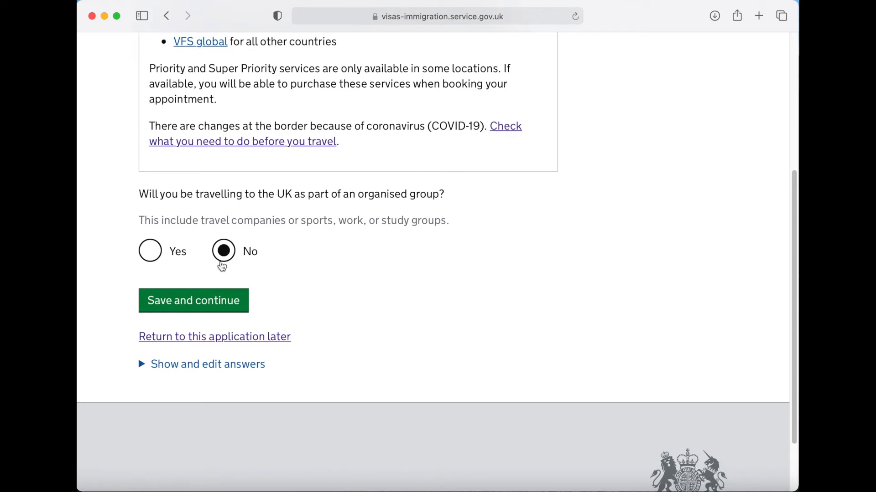
click(196, 305)
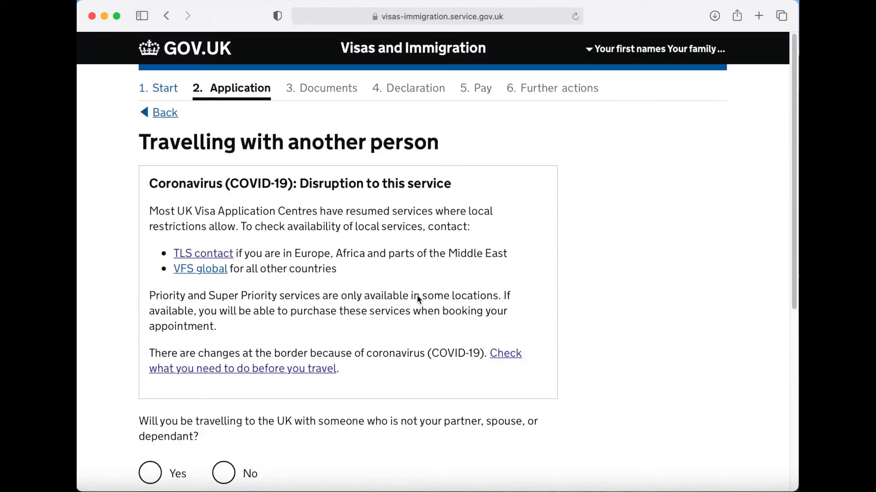
scroll(417, 294, down, 5)
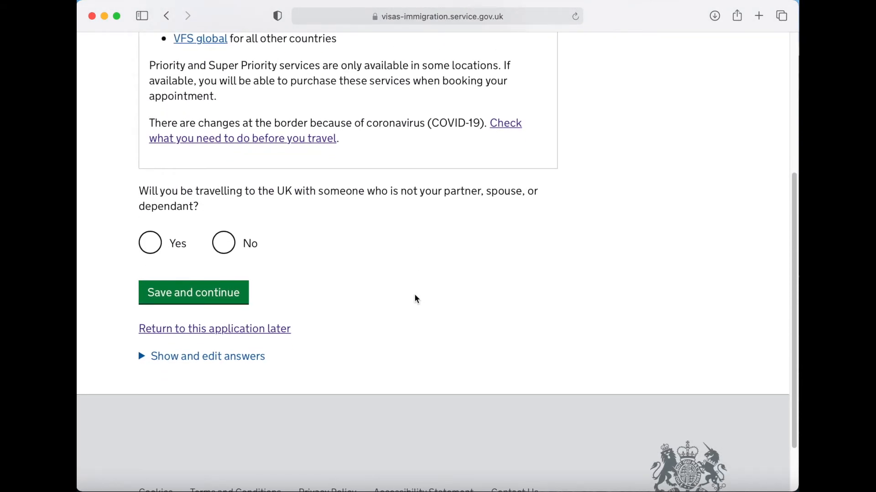
click(224, 252)
click(194, 294)
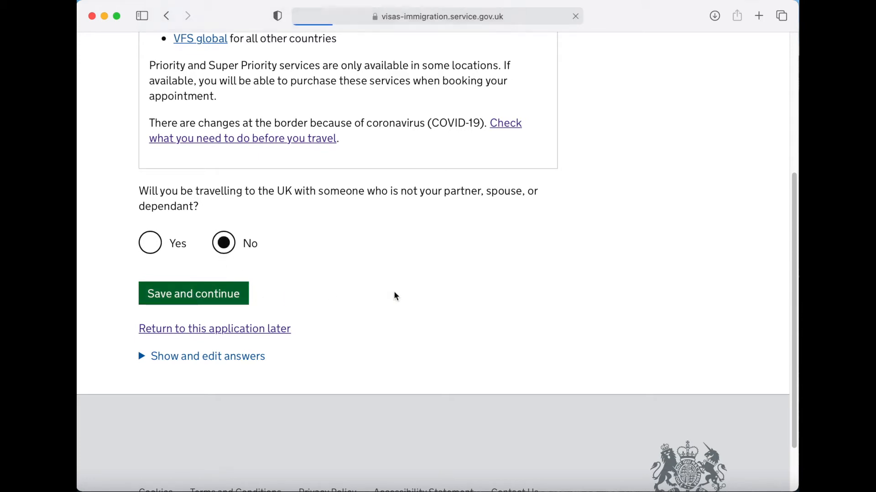
- Add the UK stay address from postcode CB1 1PT, choosing Anglia Ruskin University
scroll(396, 297, down, 5)
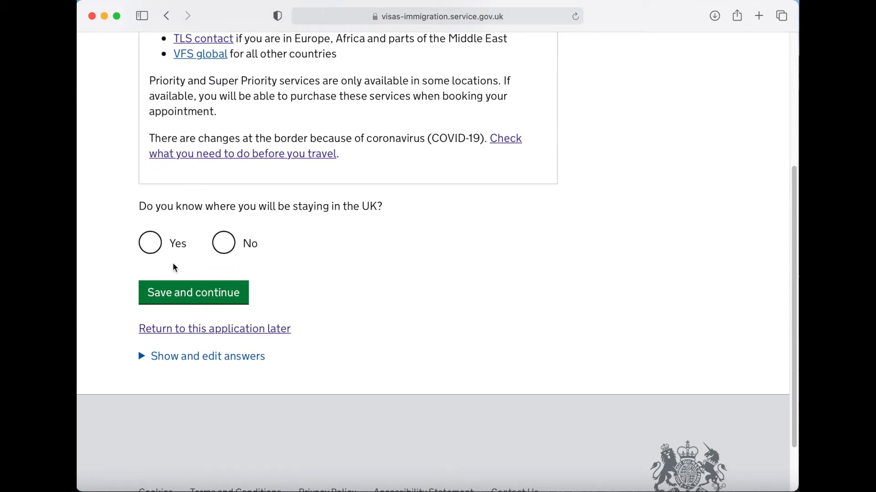
click(155, 252)
scroll(304, 303, down, 5)
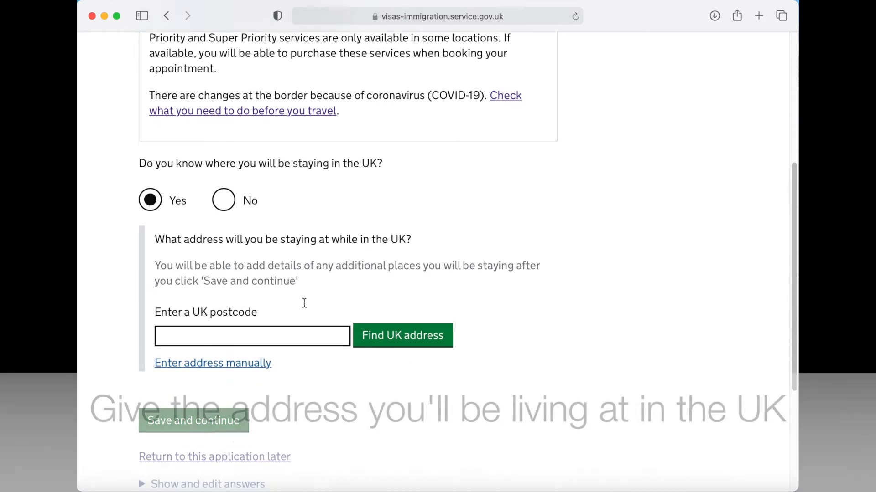
click(258, 220)
text(CB1 1PT)
click(380, 225)
scroll(273, 239, down, 4)
click(254, 203)
click(253, 206)
click(431, 325)
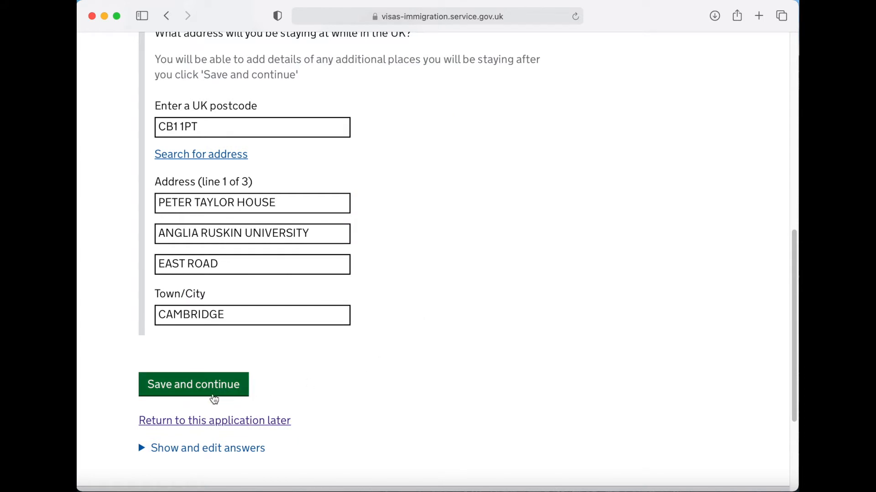
click(203, 396)
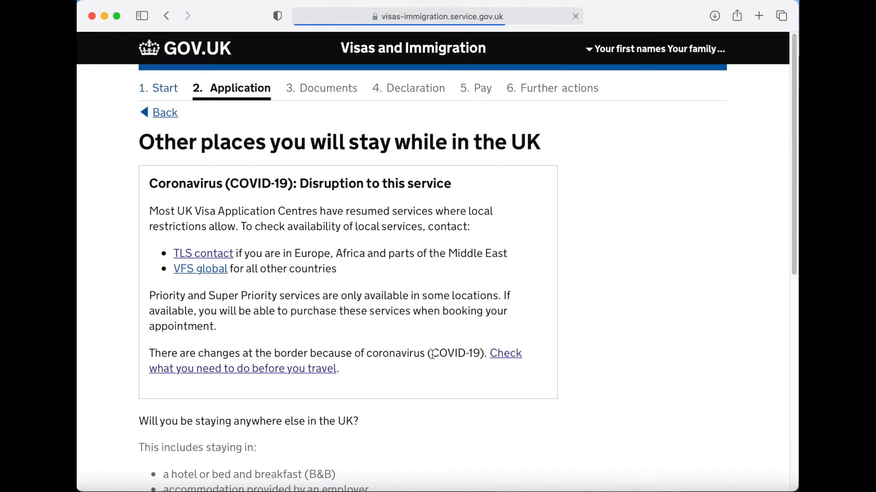
- Answer No to staying anywhere else in the UK
scroll(433, 356, down, 2)
scroll(434, 359, down, 5)
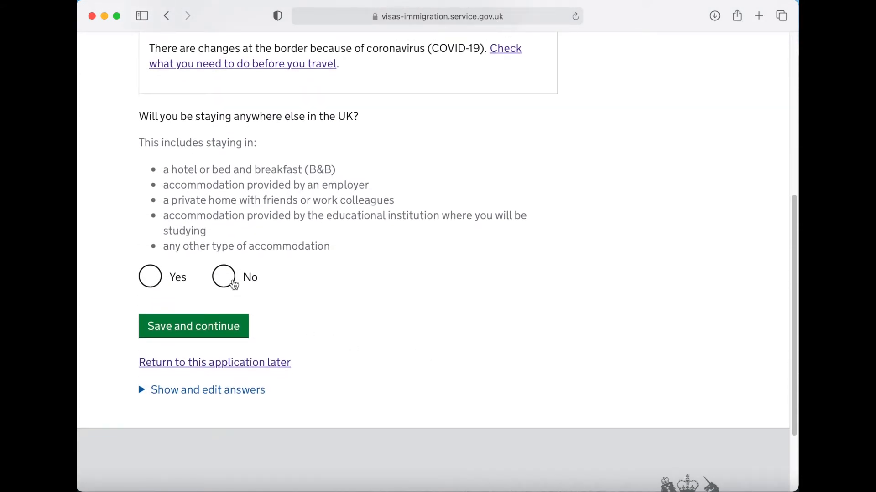
click(231, 282)
- Save the other-stays answer and answer No to visiting the UK in 10 years
click(198, 341)
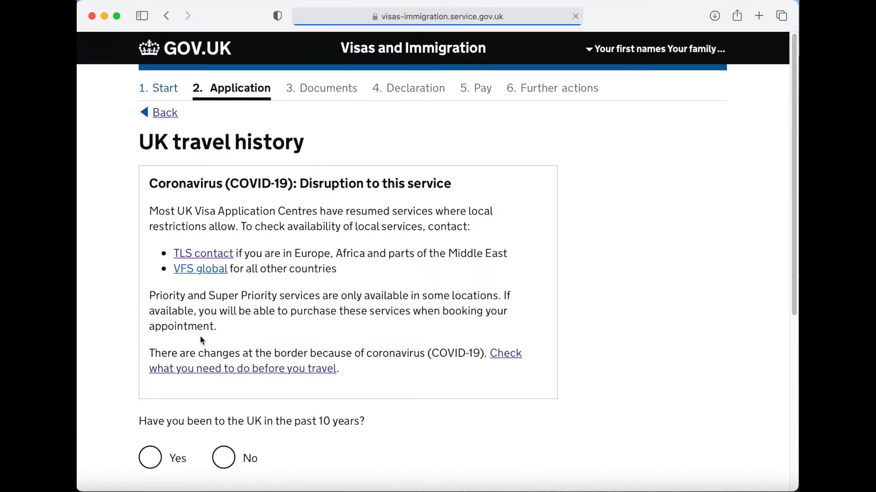
scroll(433, 348, down, 2)
scroll(432, 346, down, 5)
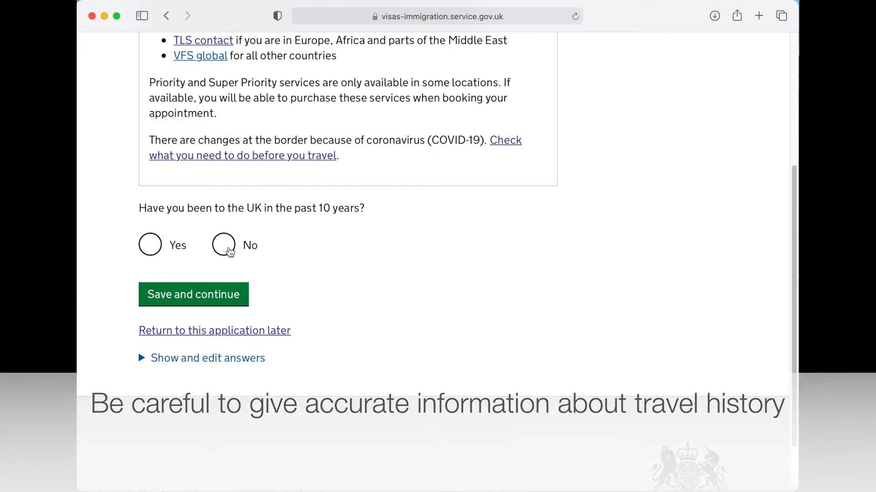
click(229, 251)
click(194, 303)
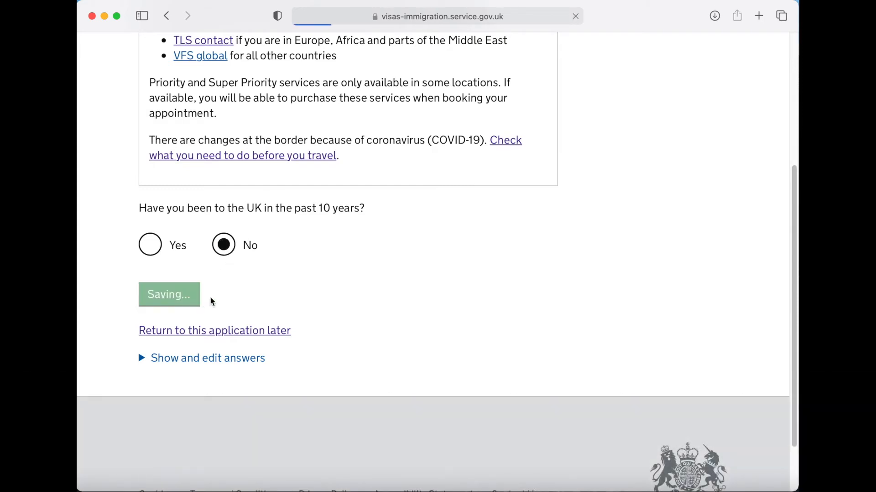
- Answer No to a previous UK visa and record visiting Australia, Canada, USA or EEA once
scroll(425, 292, down, 1)
scroll(425, 292, down, 5)
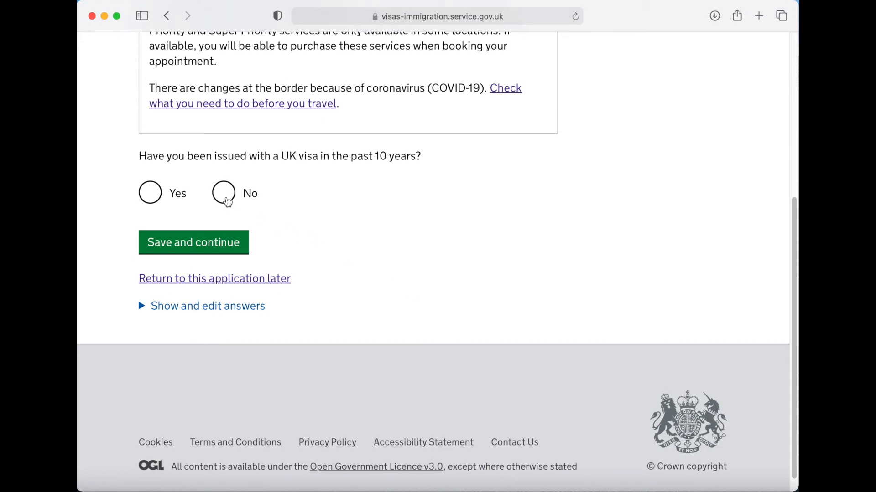
click(227, 196)
click(208, 243)
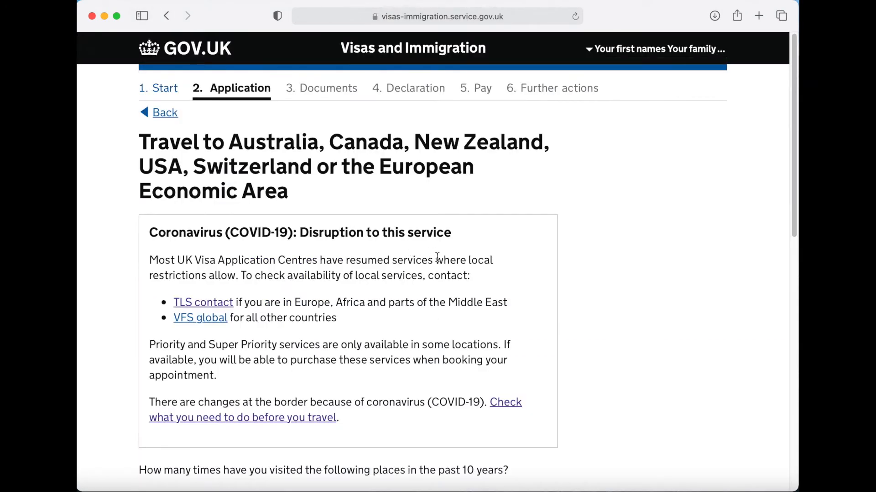
scroll(445, 261, down, 10)
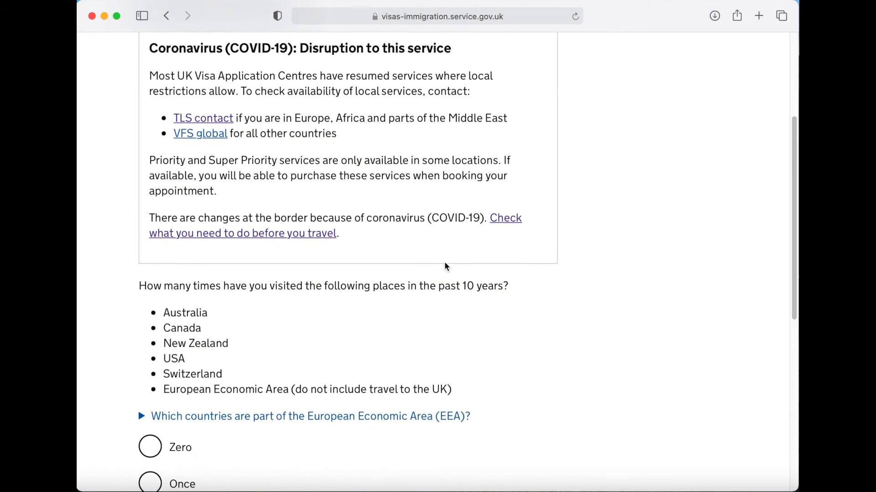
scroll(514, 274, down, 4)
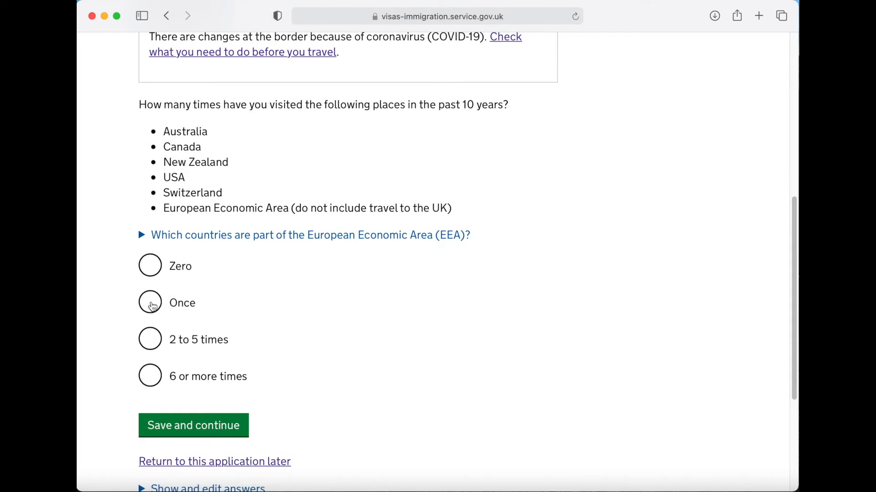
click(150, 303)
scroll(373, 333, down, 2)
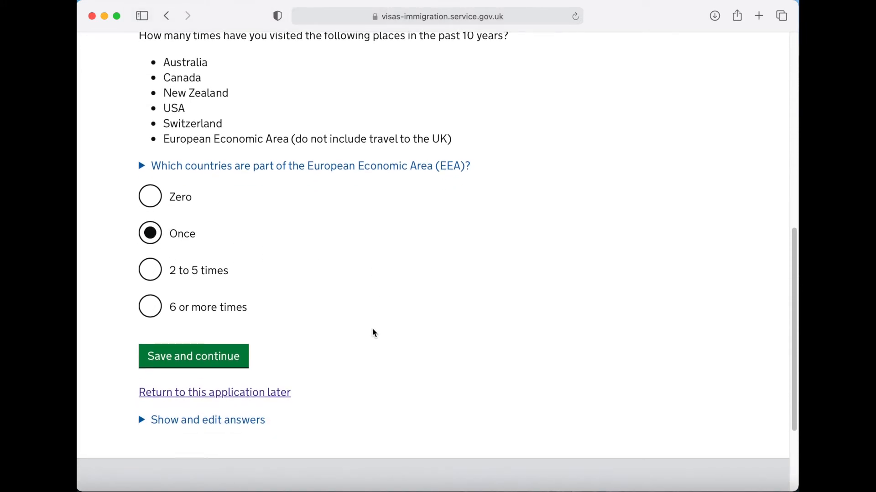
- Save the visit page, then record an earlier tourism visit to the USA
click(196, 361)
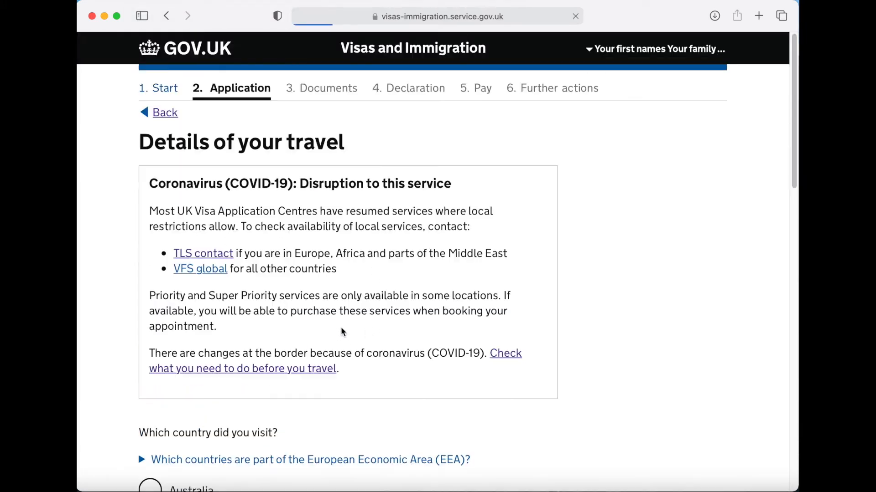
scroll(348, 328, down, 5)
scroll(365, 331, down, 5)
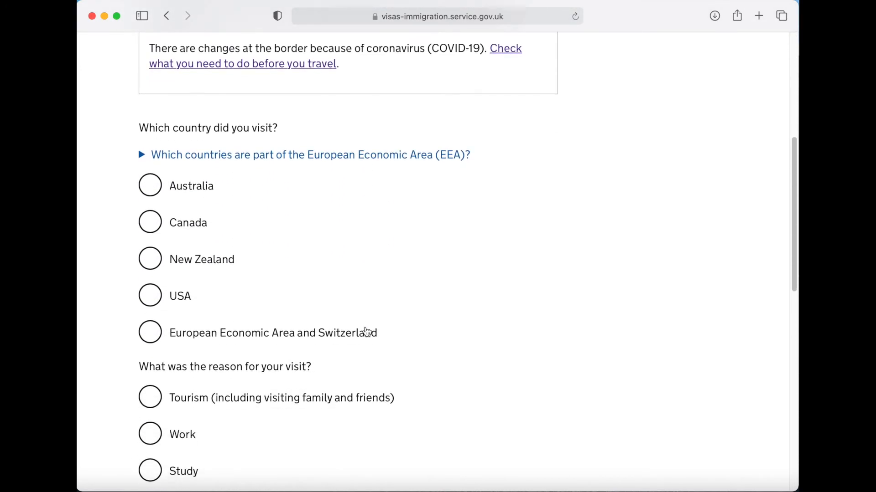
click(160, 269)
scroll(445, 310, down, 3)
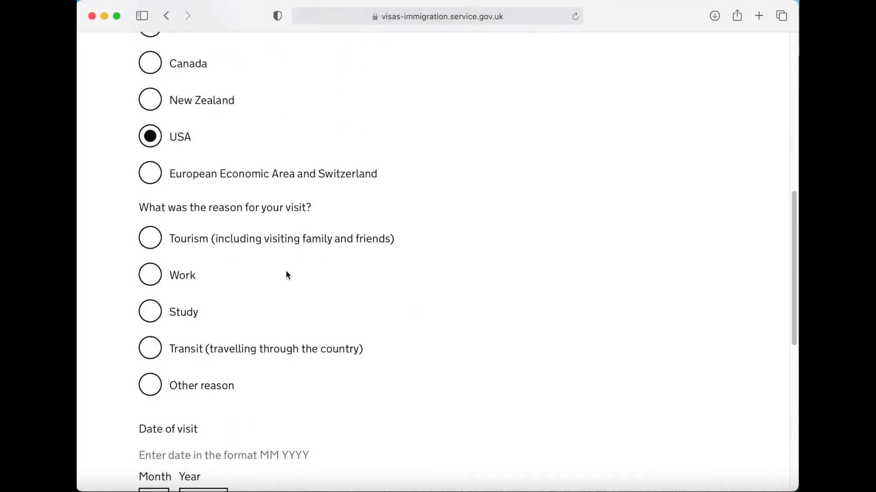
click(157, 246)
scroll(433, 339, down, 3)
scroll(433, 342, down, 3)
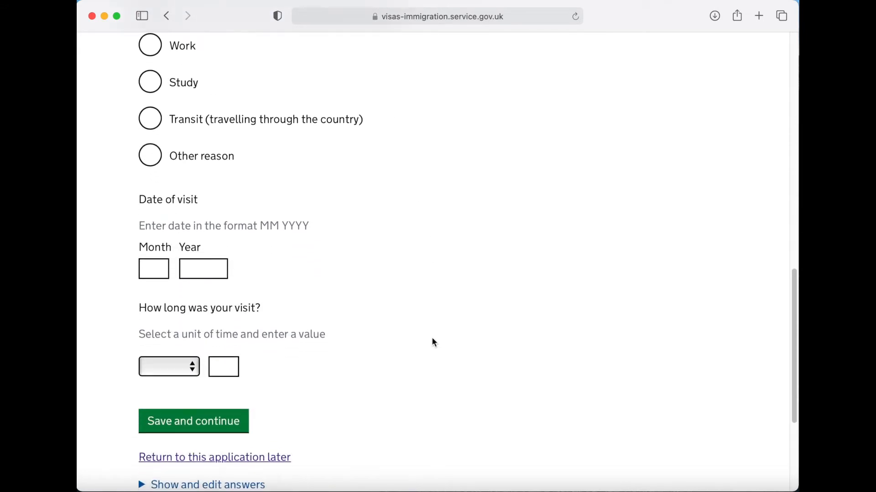
- Date the USA visit 06 2016 with a length of 10 days, and save it
click(153, 269)
key(Tab)
text(20)
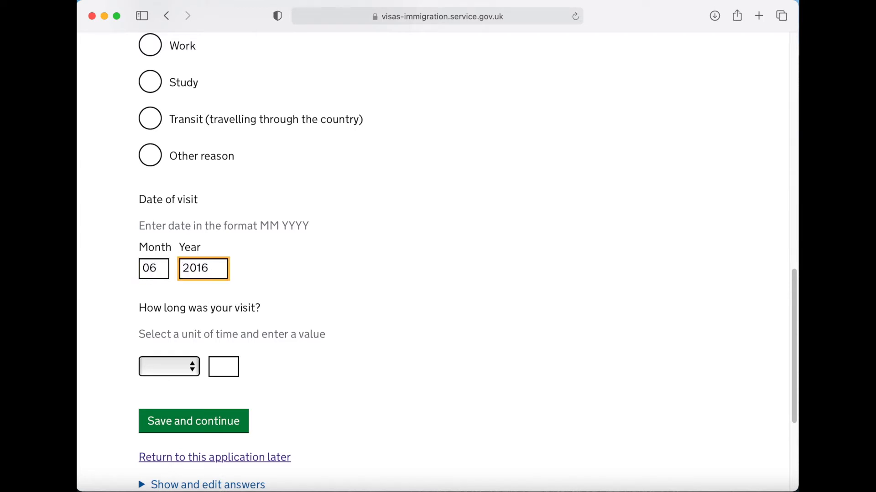
text(16)
scroll(405, 324, down, 2)
click(191, 334)
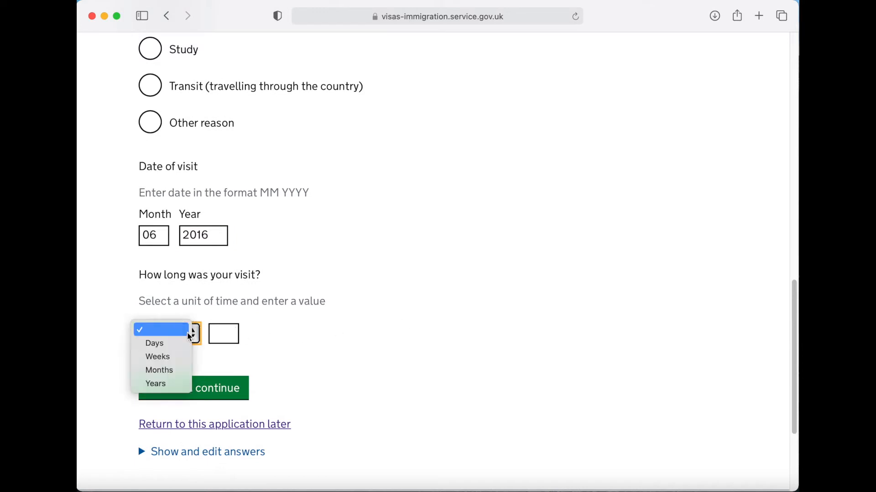
click(171, 346)
click(227, 335)
text(10)
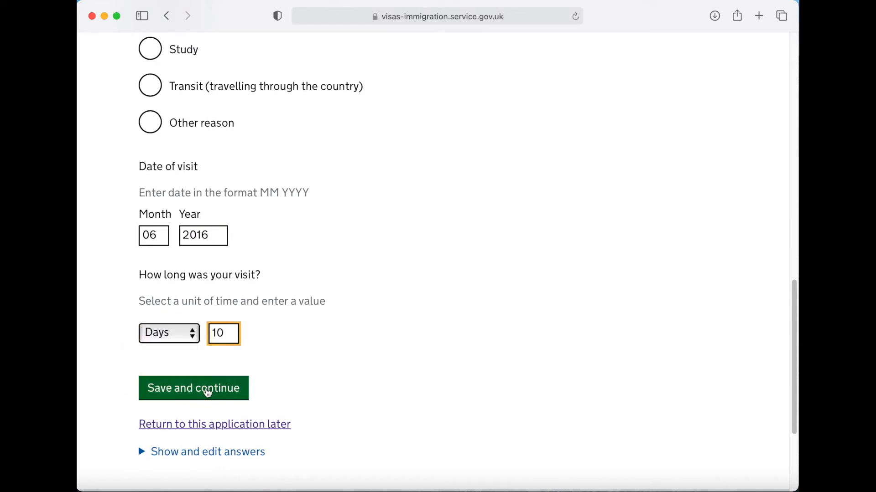
click(205, 394)
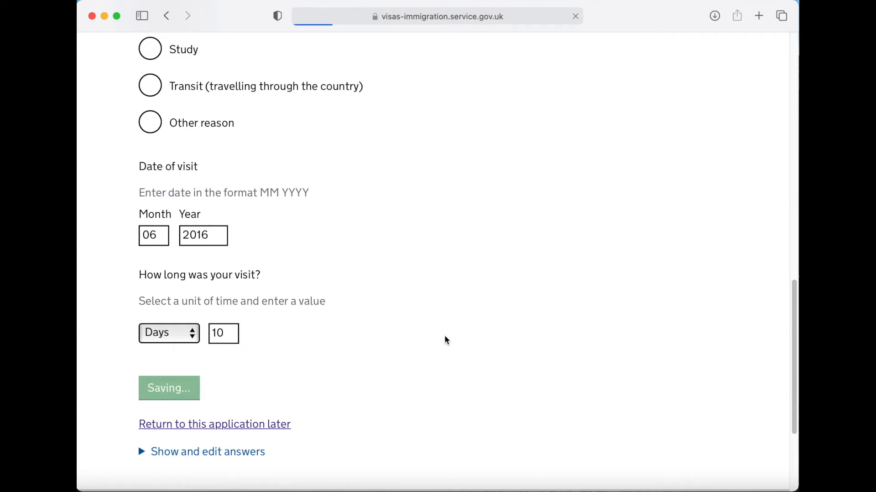
- Answer No to visiting other countries in the past 10 years and save
scroll(454, 334, down, 6)
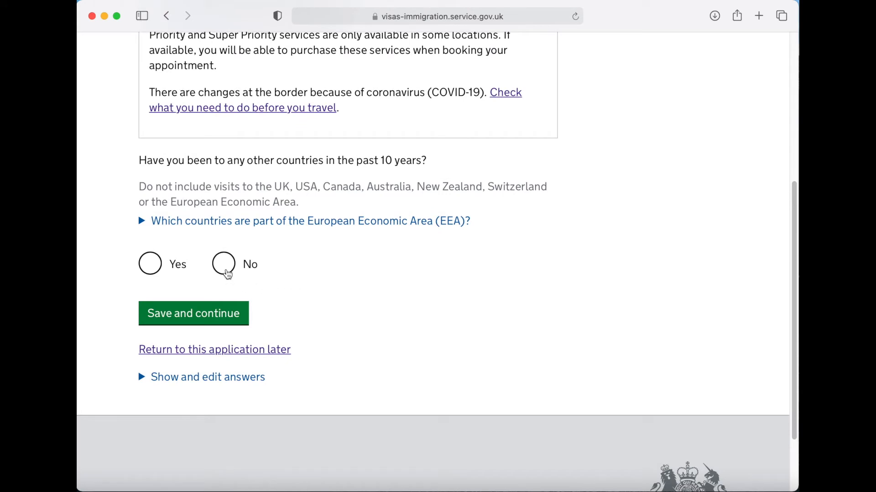
click(227, 274)
click(192, 315)
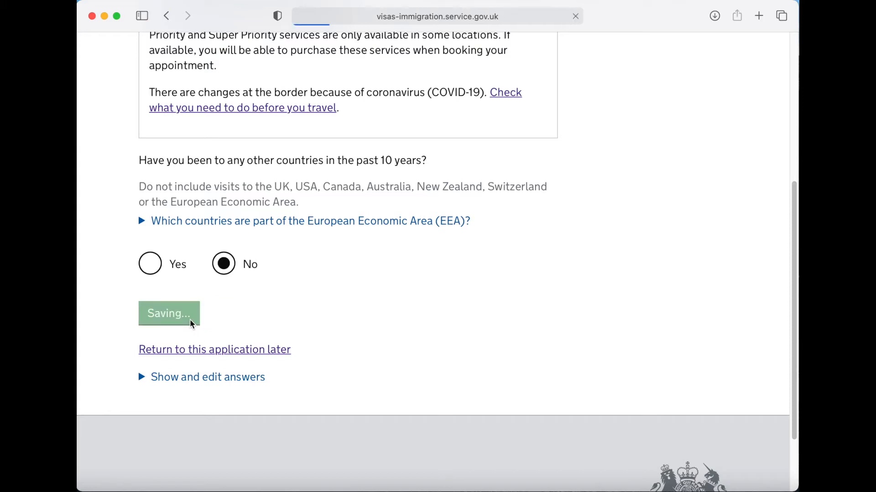
- Enter 05 01 2021 as the planned UK arrival date and save it
scroll(373, 322, down, 1)
scroll(373, 322, down, 5)
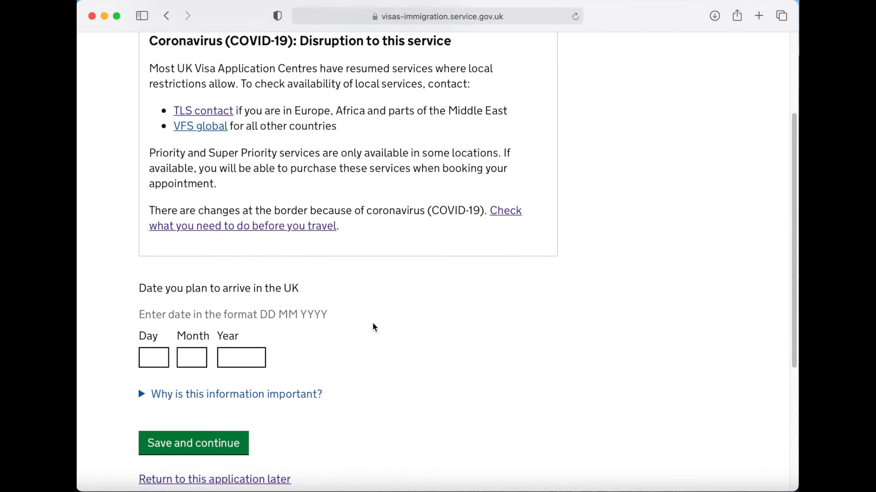
scroll(373, 323, down, 2)
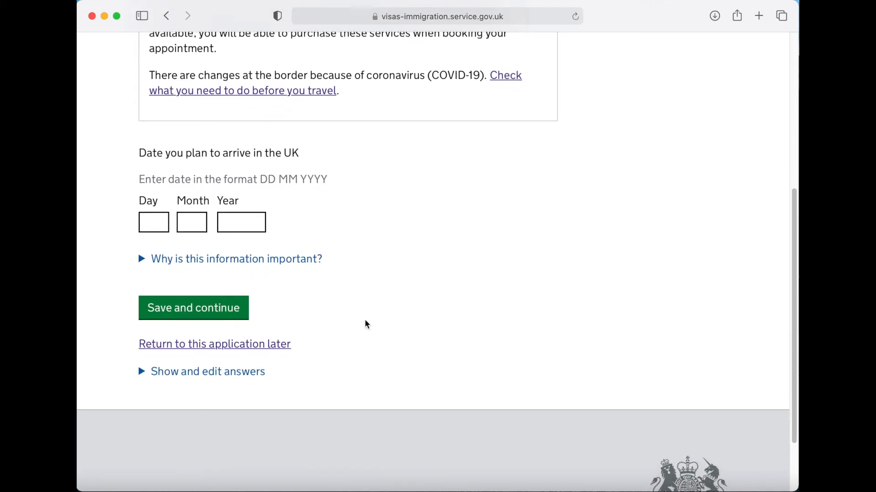
click(161, 224)
text(05)
key(Tab)
text(01)
key(Tab)
text(2021)
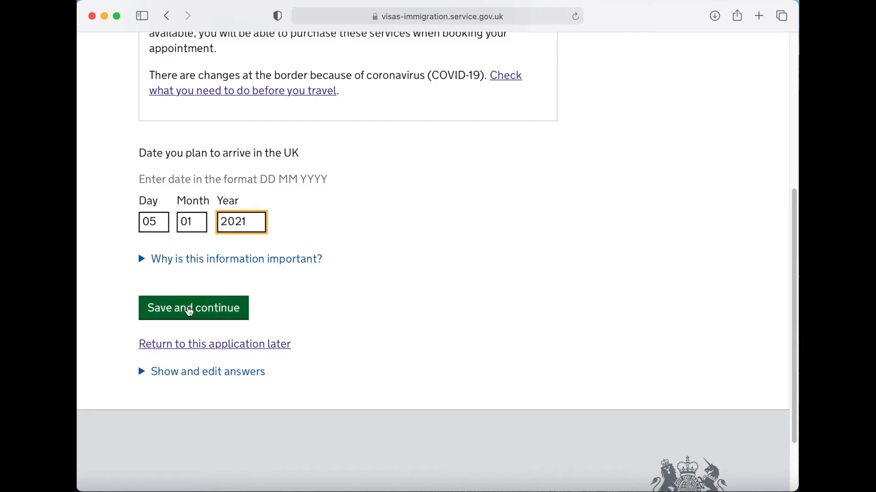
click(189, 311)
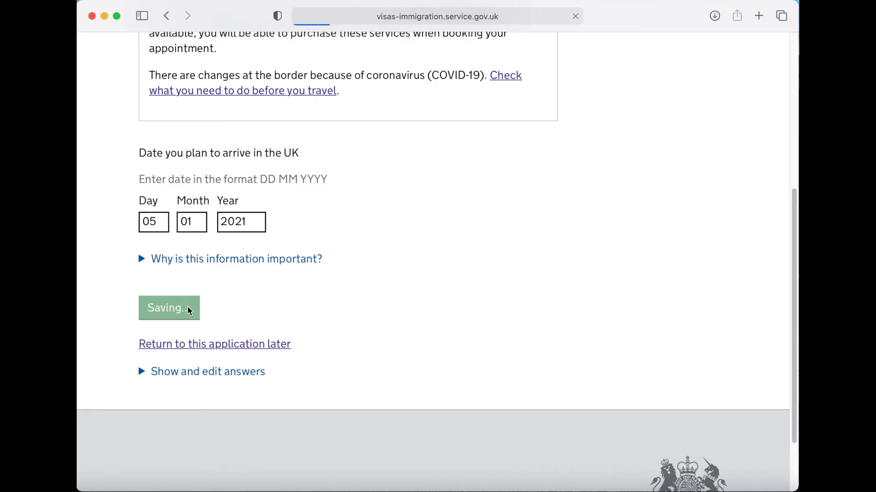
- Answer No to past refusals or removals and save the immigration history
scroll(416, 289, down, 5)
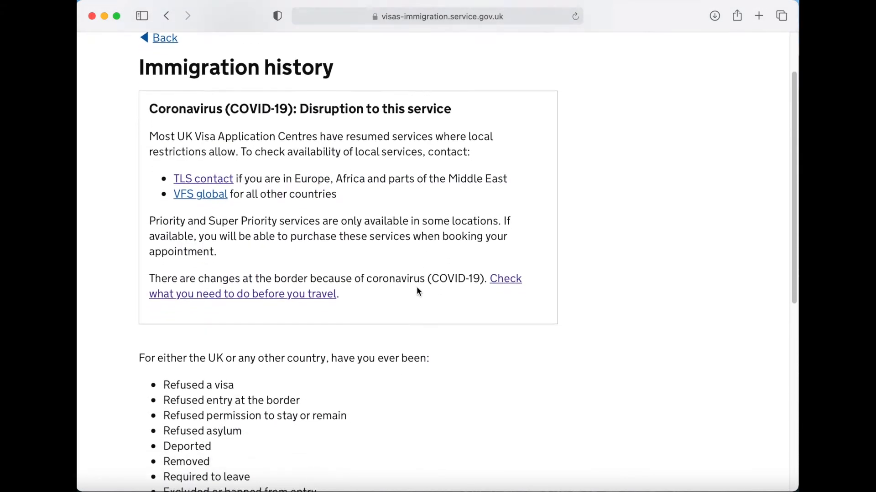
scroll(416, 288, down, 3)
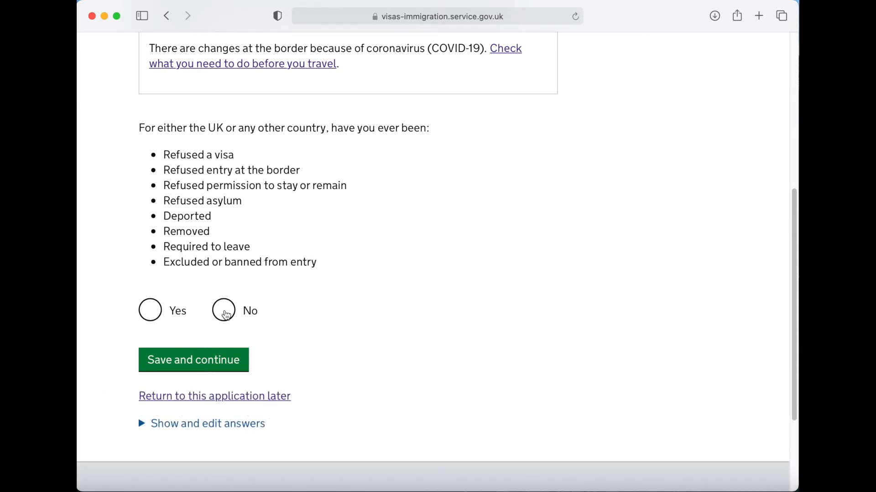
click(224, 313)
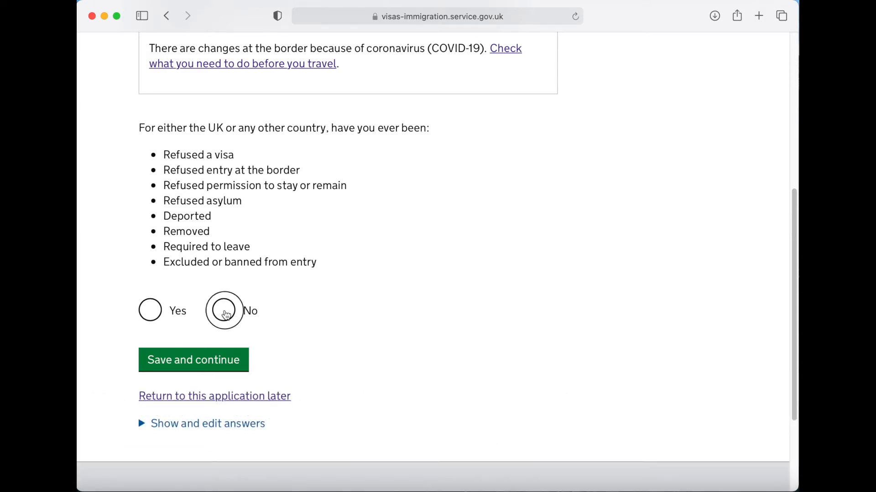
click(192, 363)
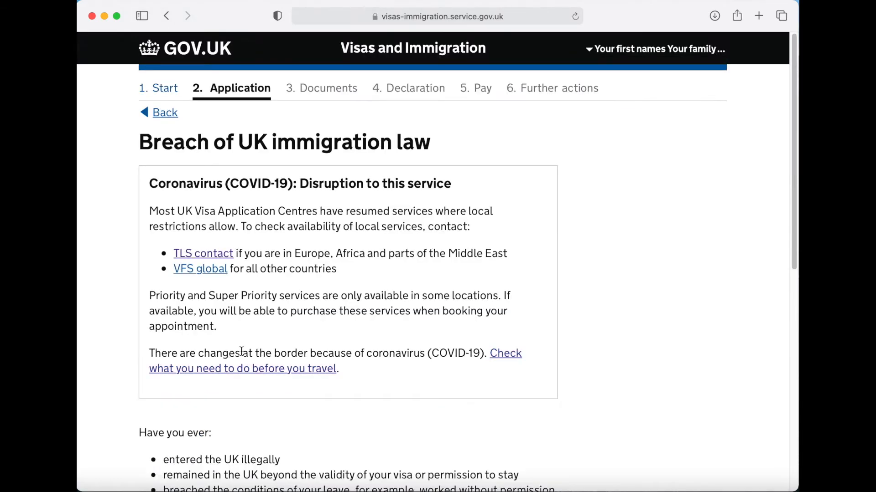
- Answer No to breaching UK immigration law and save
scroll(593, 391, down, 5)
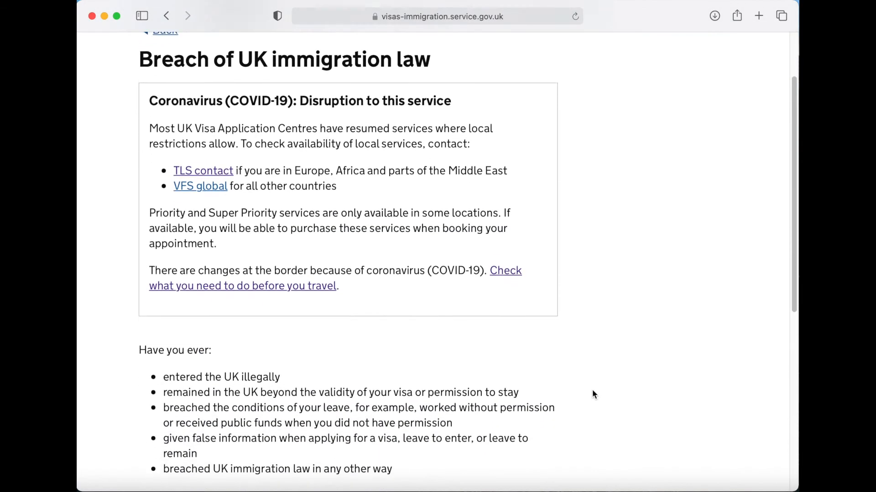
scroll(594, 394, down, 2)
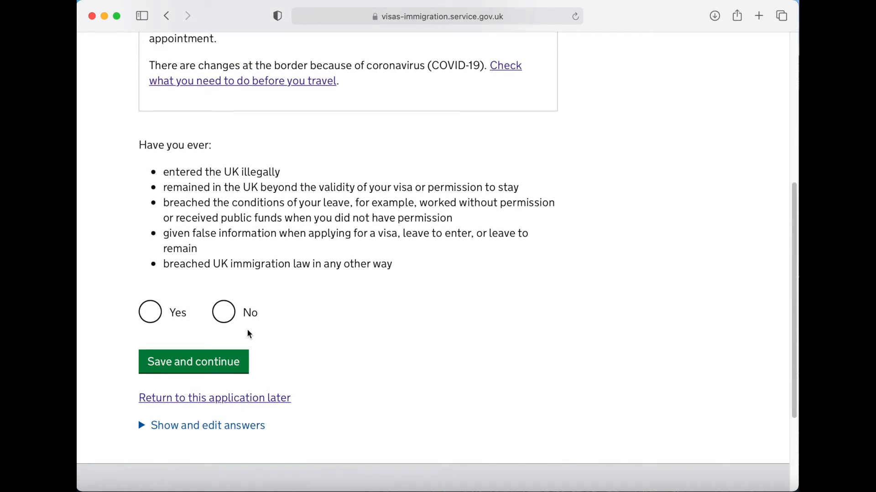
click(231, 319)
click(196, 368)
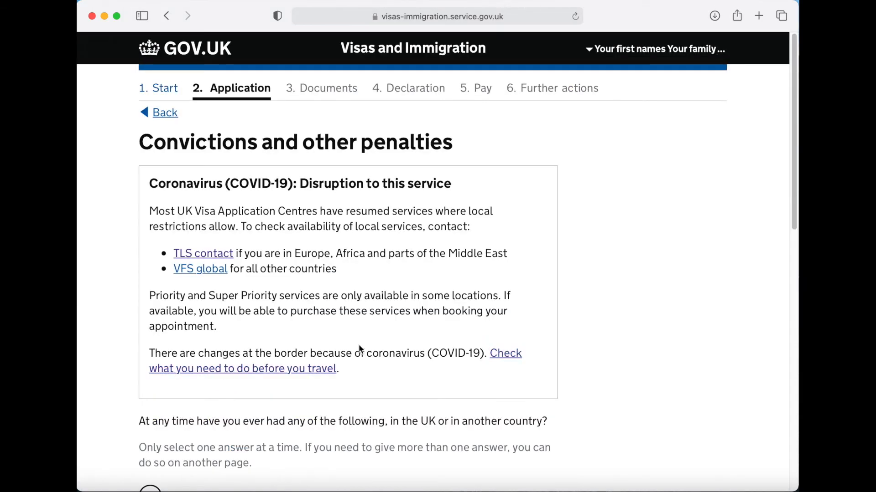
- Declare 'No, I have never had any of these' for convictions or penalties and save
scroll(590, 370, down, 8)
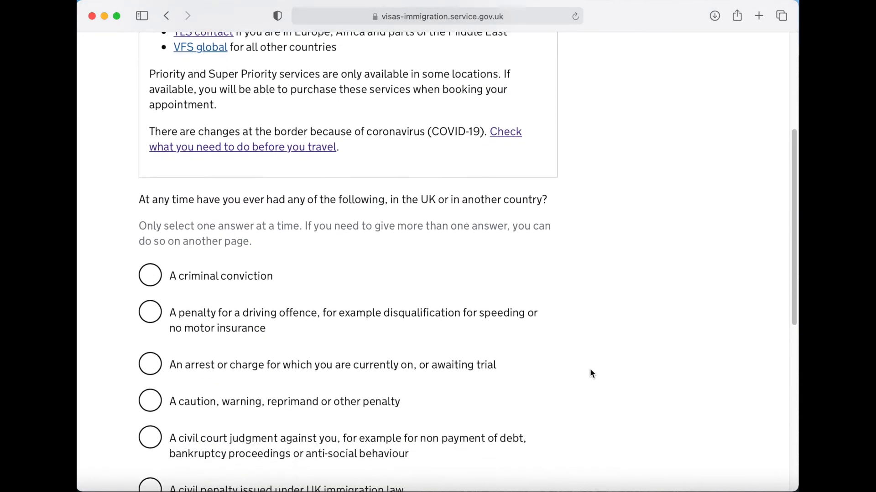
scroll(590, 371, down, 3)
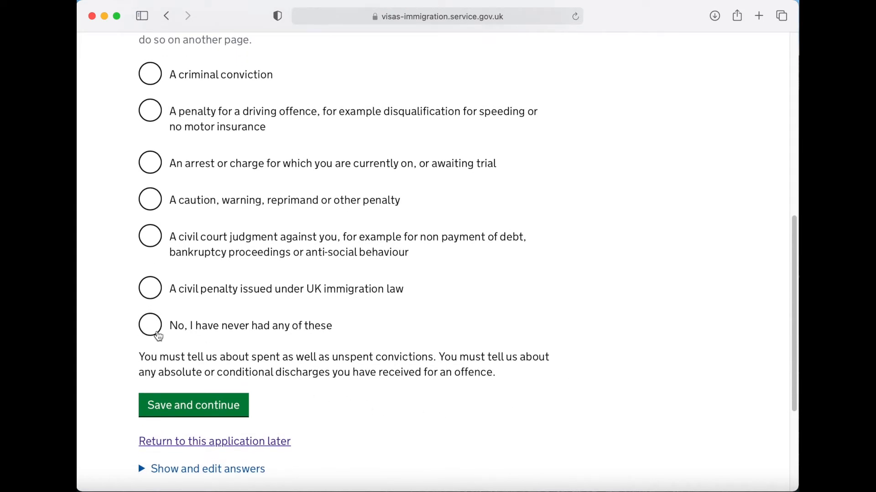
click(157, 334)
click(194, 410)
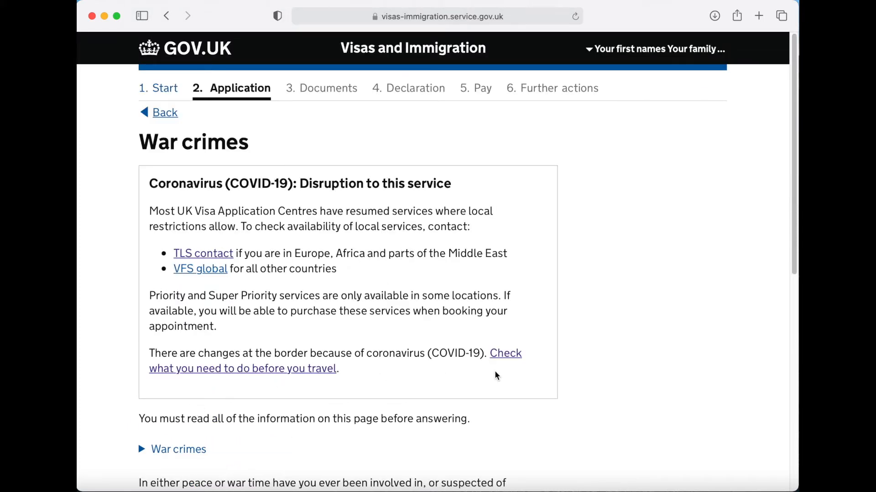
- Answer No to war crimes involvement, tick 'I have read', and save
scroll(570, 389, down, 10)
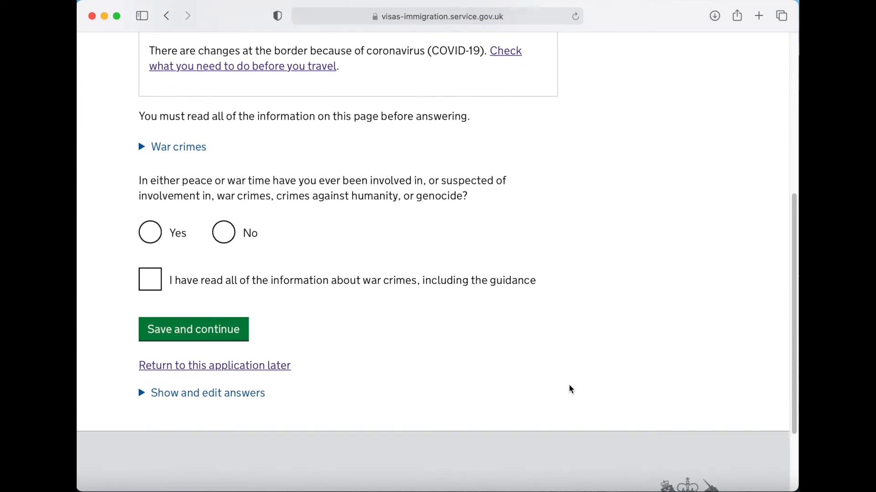
click(226, 230)
click(158, 277)
click(189, 322)
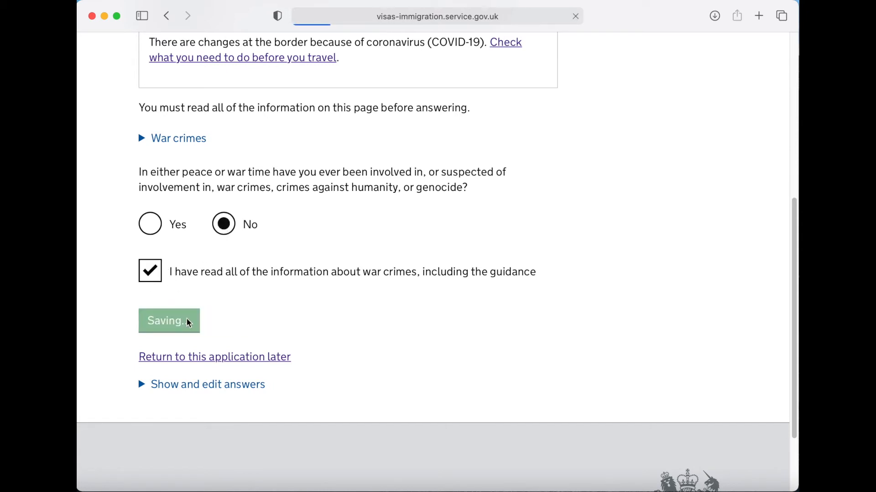
- Answer No to all three terrorism questions, tick 'I have read', and save
scroll(474, 329, down, 5)
scroll(482, 333, down, 5)
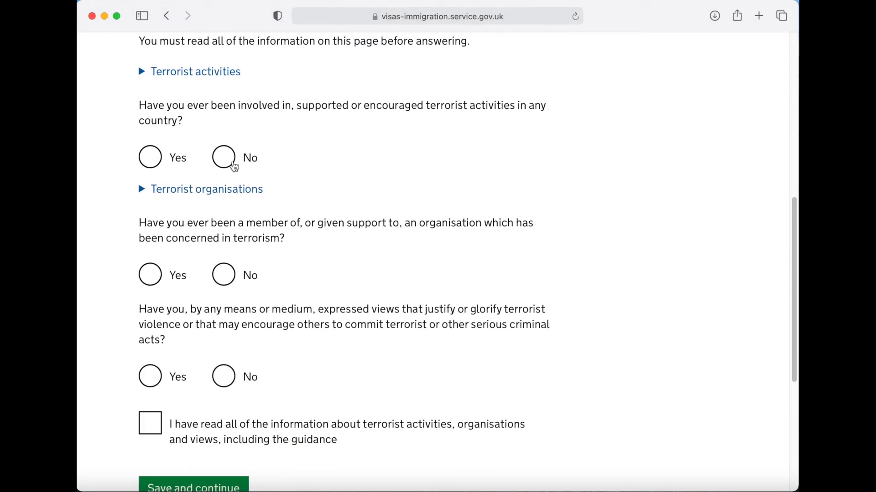
click(233, 165)
click(228, 277)
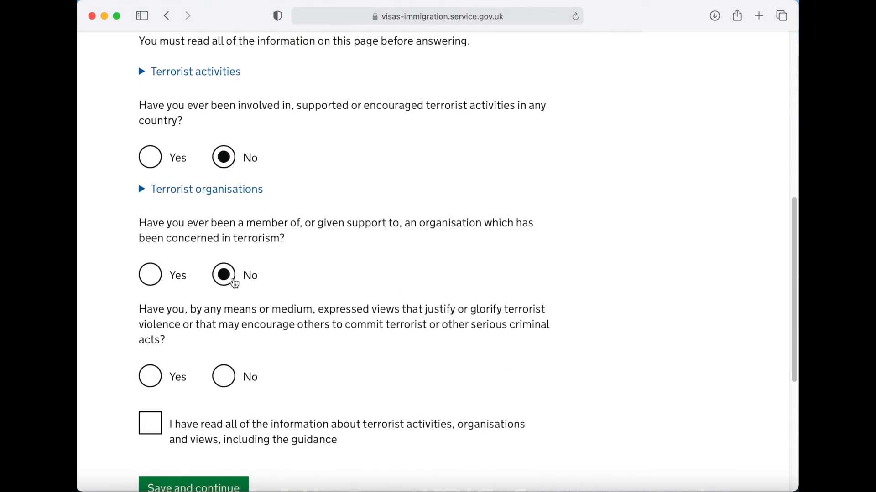
click(222, 376)
scroll(294, 371, down, 2)
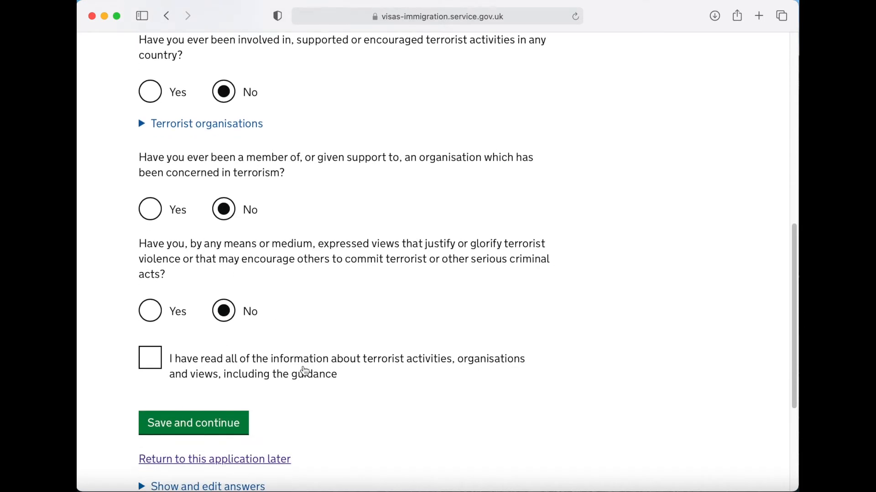
click(154, 330)
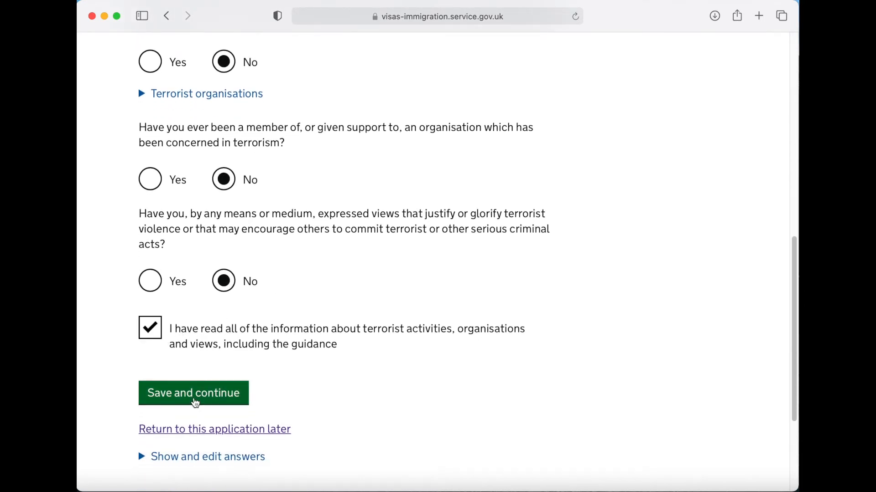
click(196, 398)
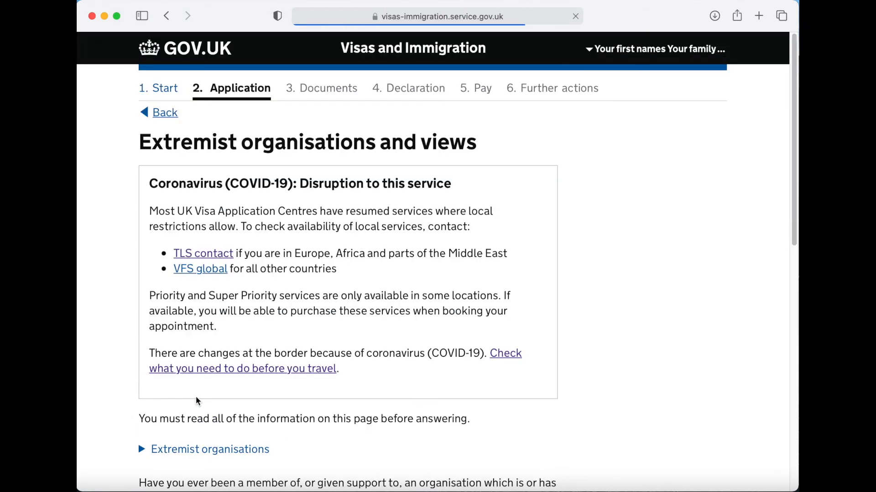
- Answer No to both extremism questions, tick 'I have read', and save
scroll(574, 376, down, 9)
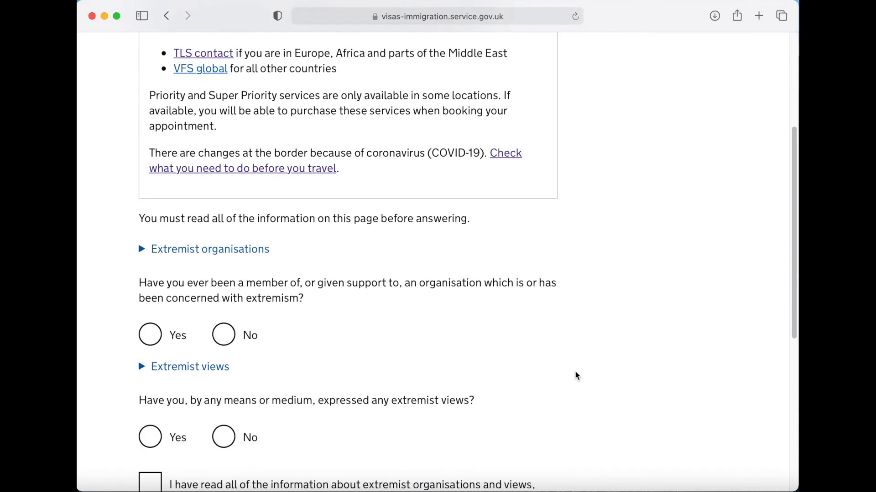
click(225, 141)
click(230, 241)
click(155, 292)
click(206, 361)
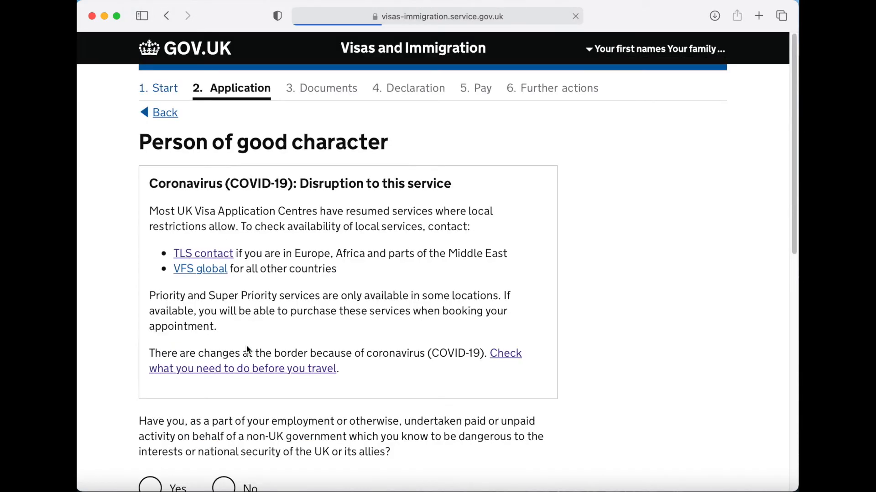
- Answer No to the three good character questions and save
scroll(451, 354, down, 4)
scroll(450, 354, down, 4)
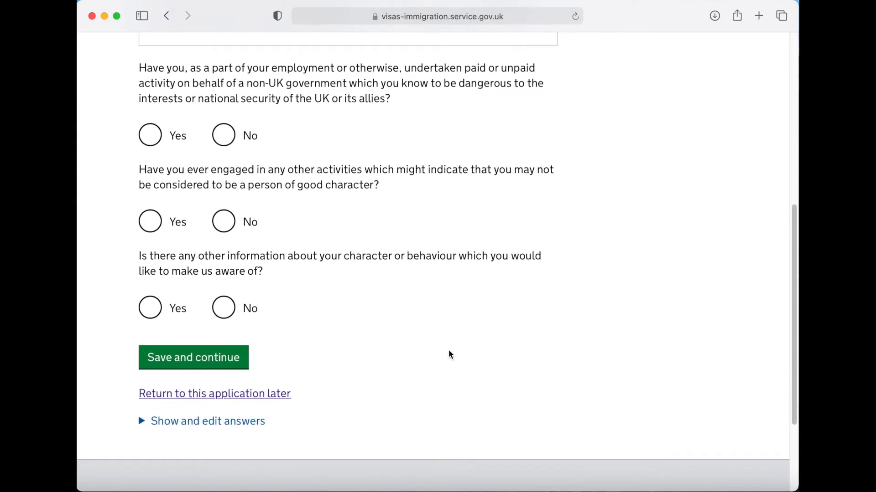
click(223, 135)
click(224, 222)
click(230, 306)
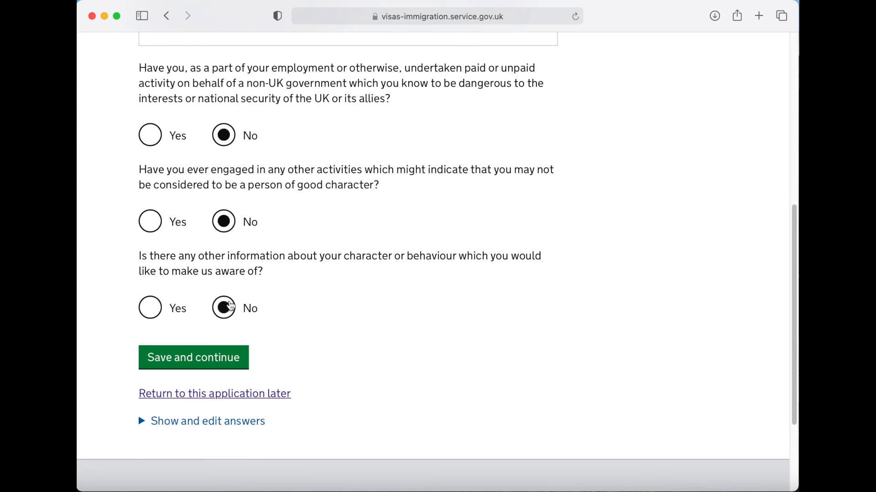
click(191, 362)
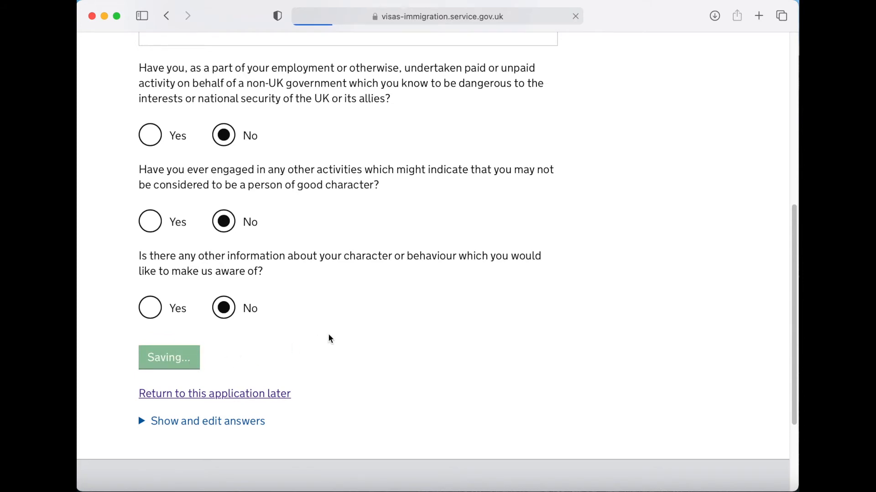
- Save the employment history page with its No answer
scroll(391, 337, down, 4)
scroll(391, 339, down, 3)
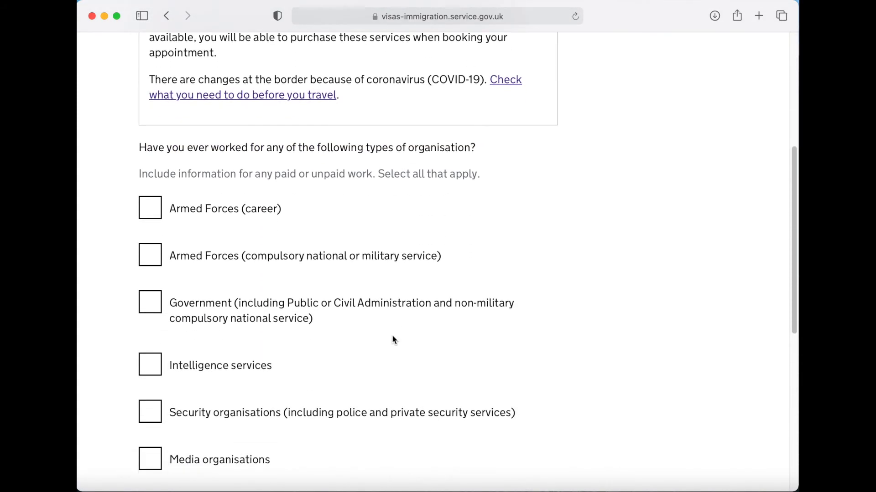
scroll(393, 338, down, 2)
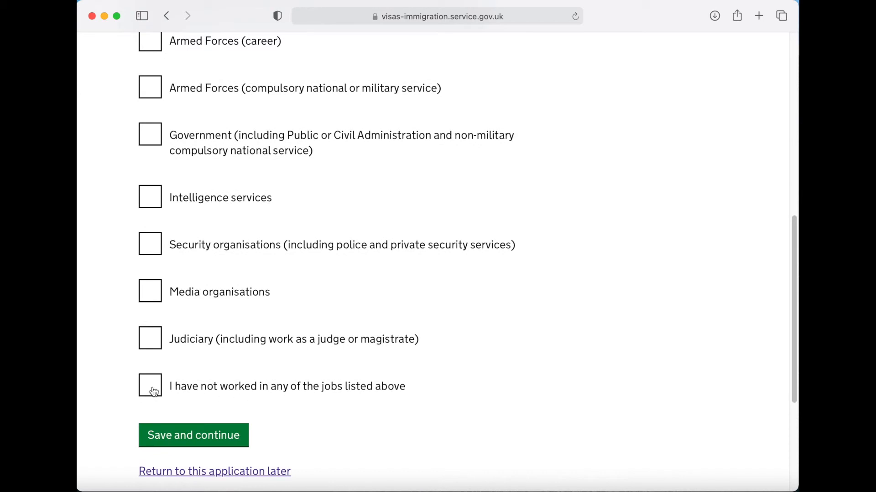
click(195, 442)
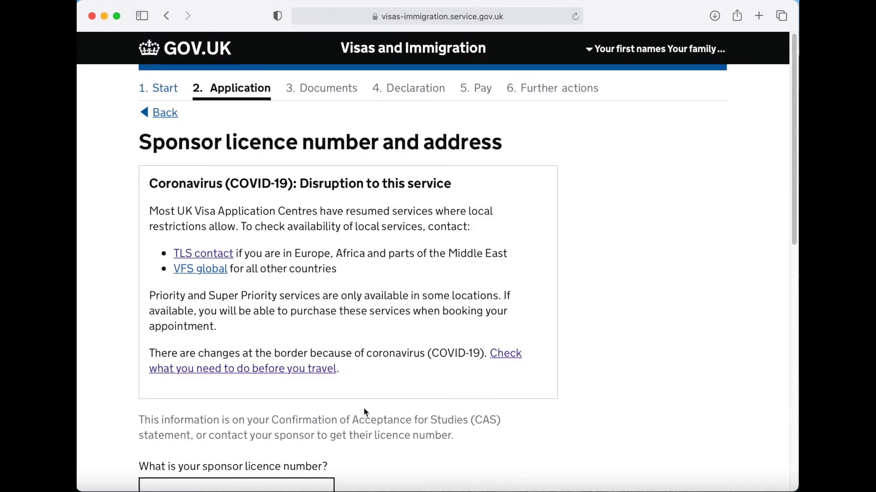
- Enter the sponsor licence number
scroll(416, 416, down, 10)
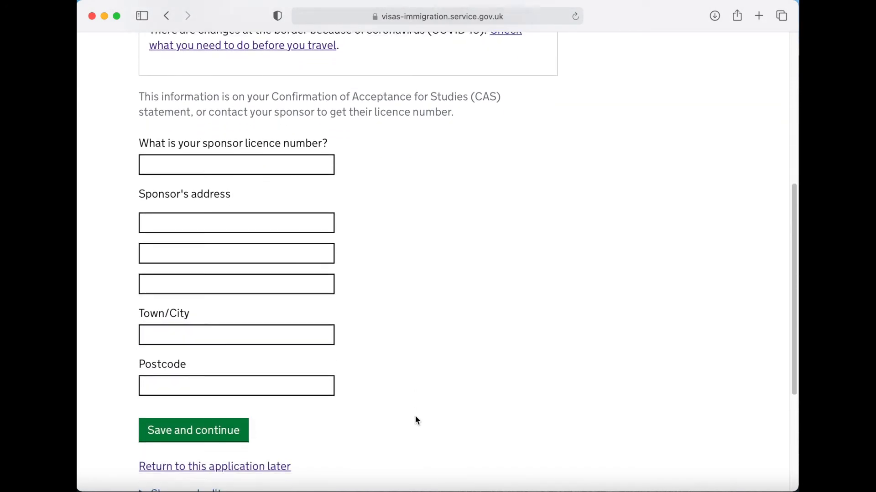
scroll(415, 418, down, 2)
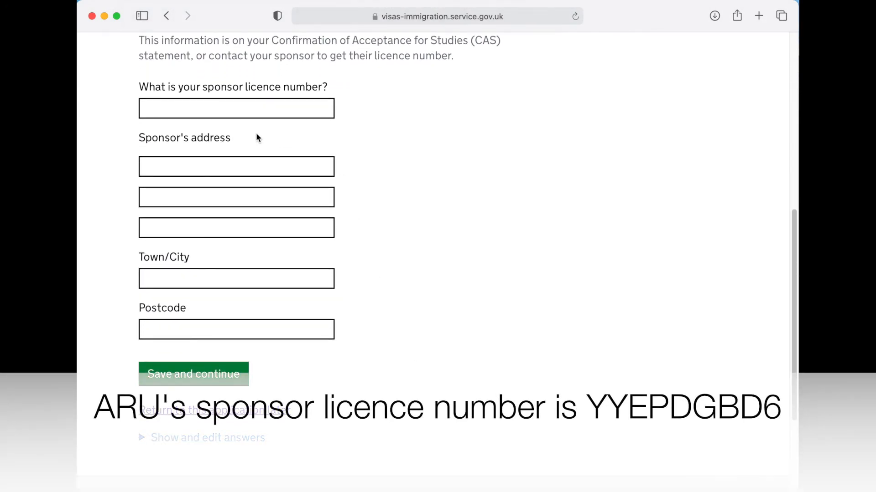
click(247, 107)
text(YYEPDGBD6)
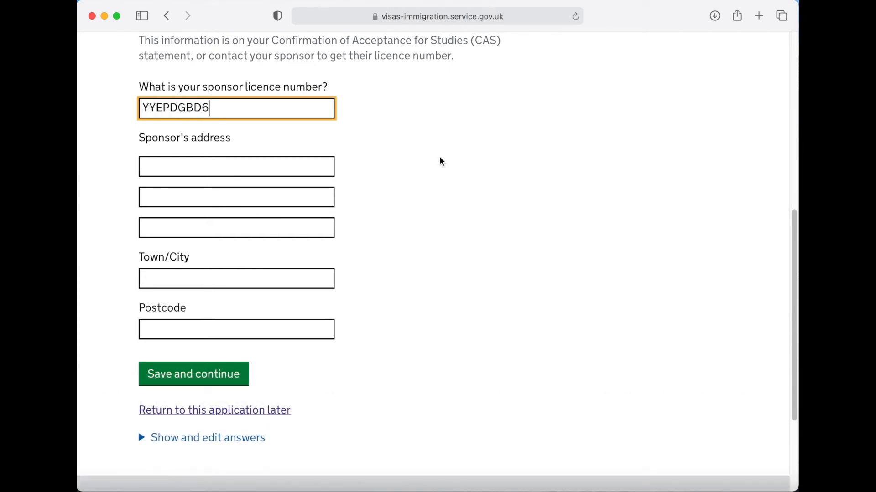
- Fill the sponsor address as Anglia Ruskin University, Bishop Hall Lane, Chelmsford, CM1 1SQ and save
click(268, 166)
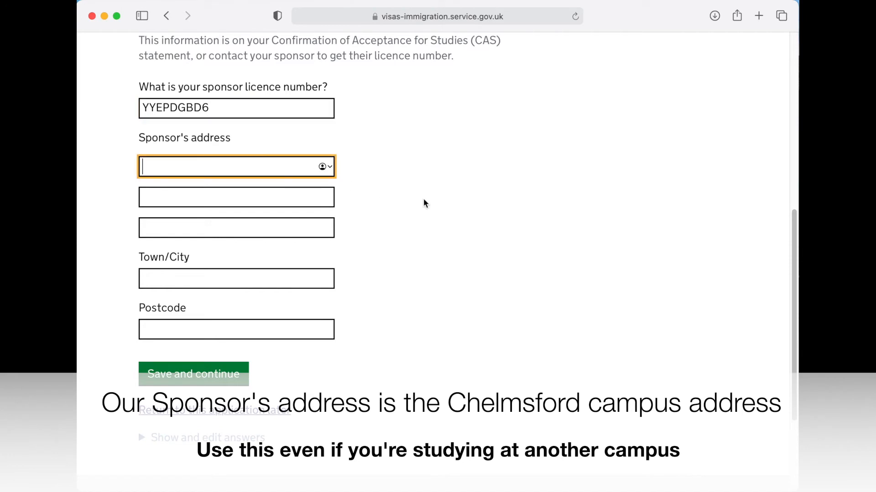
text(Anglia Ruskin University)
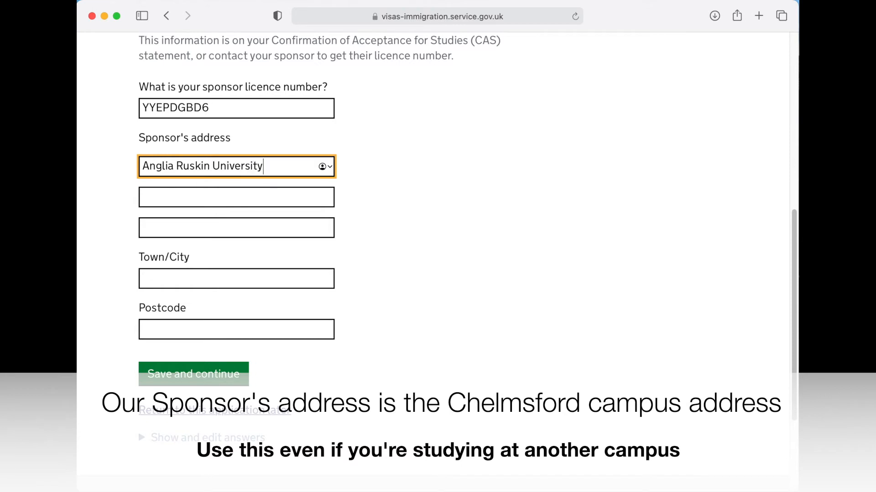
key(Tab)
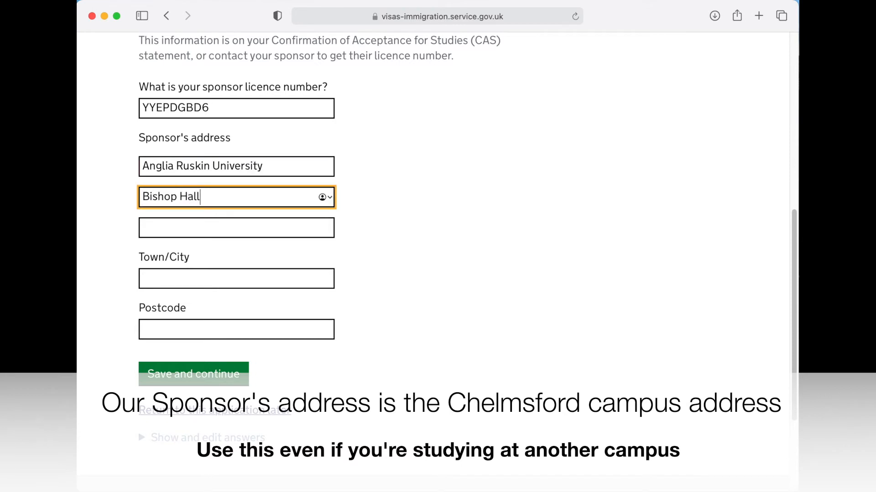
text(Bishop Hall Lane)
key(Tab)
key(Tab)
text(Ch)
key(Tab)
text(CM)
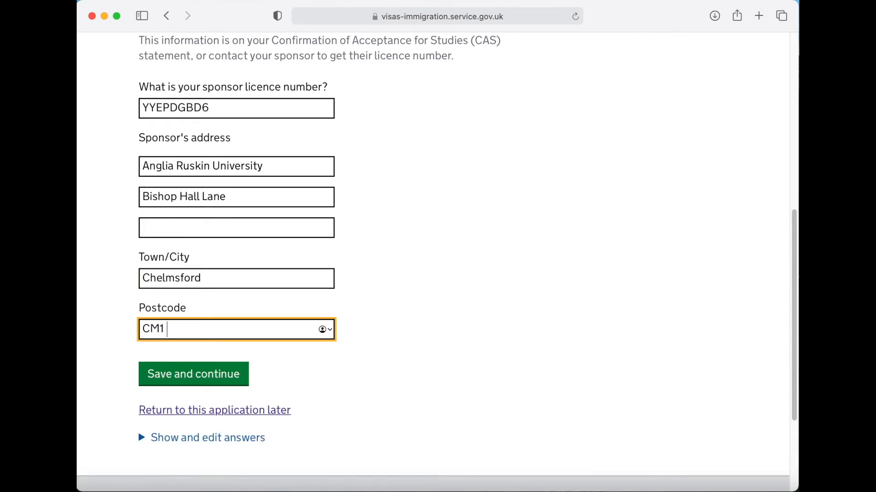
scroll(463, 258, down, 2)
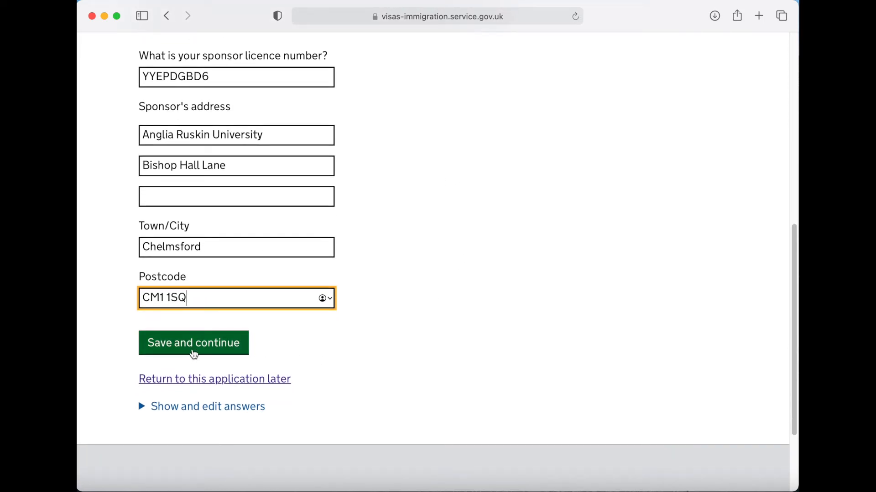
click(193, 353)
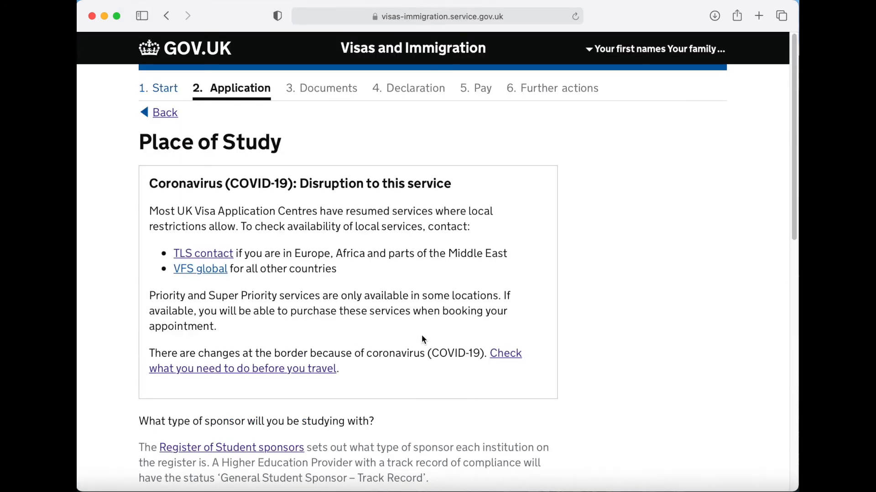
- Choose 'Higher Education Provider with a track record of compliance' as sponsor type and save
scroll(422, 336, down, 15)
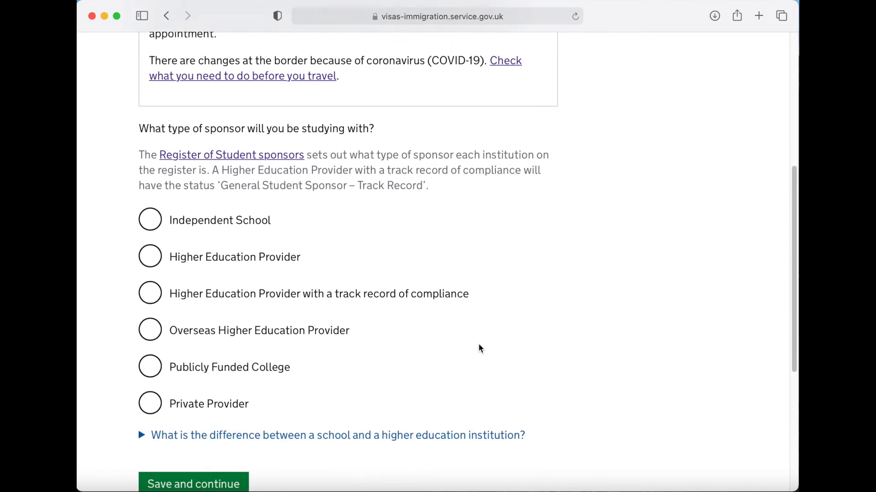
scroll(479, 345, down, 1)
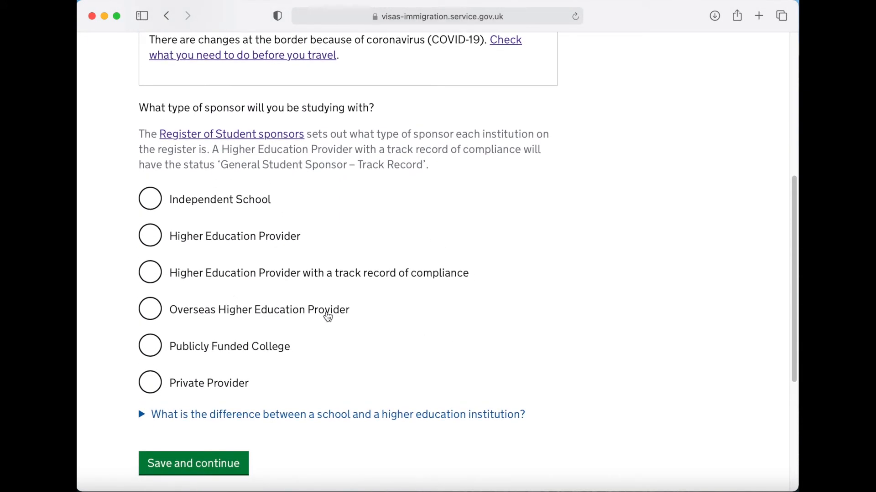
click(154, 278)
scroll(543, 320, down, 2)
click(191, 417)
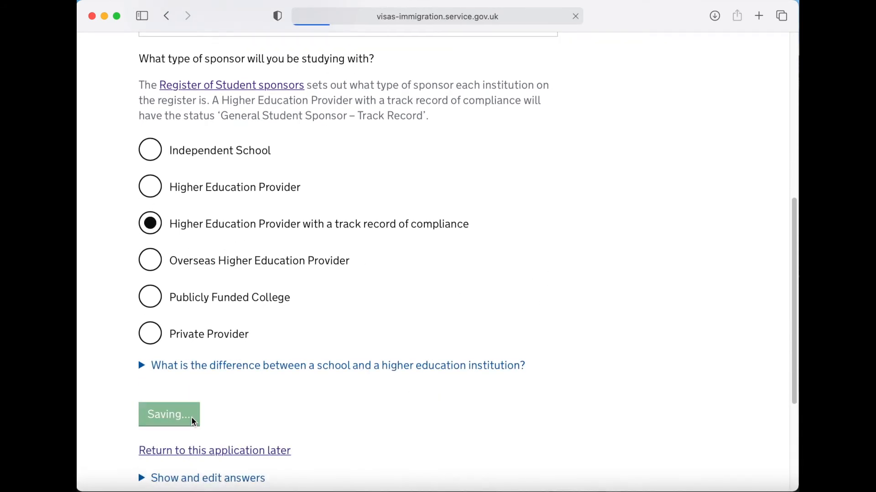
- Answer No, indicating most study happens at a different site
scroll(450, 383, down, 6)
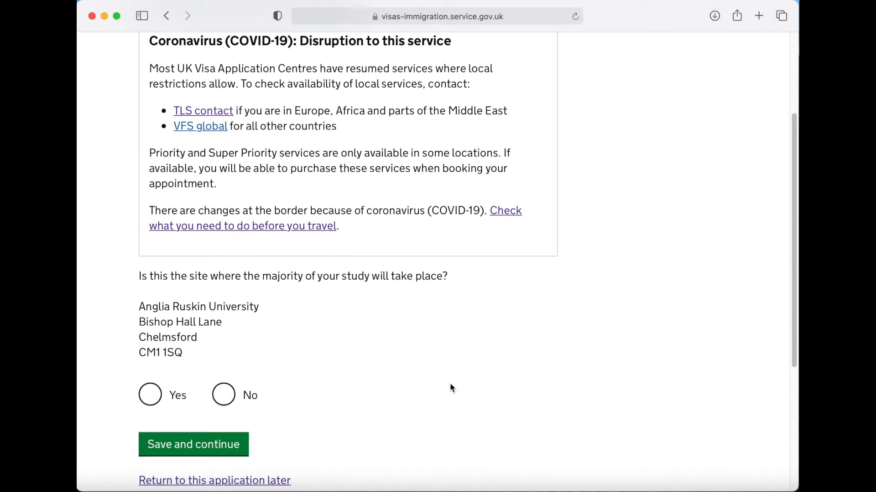
scroll(450, 382, down, 4)
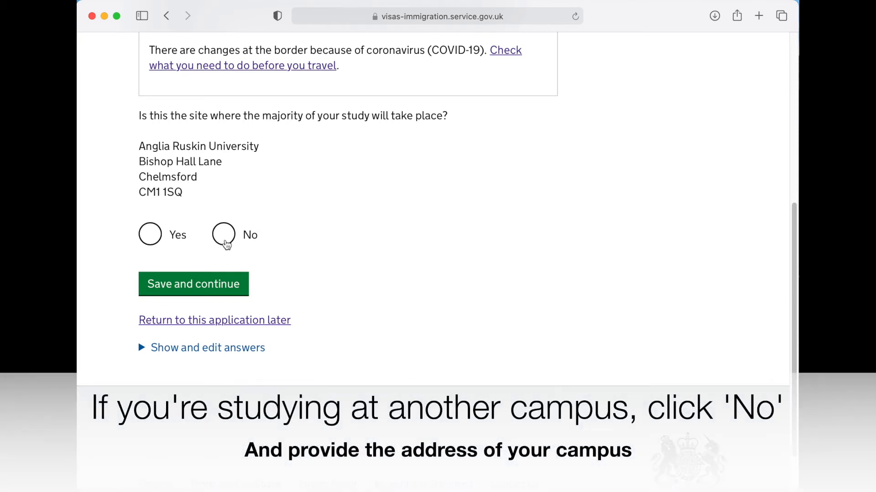
click(224, 235)
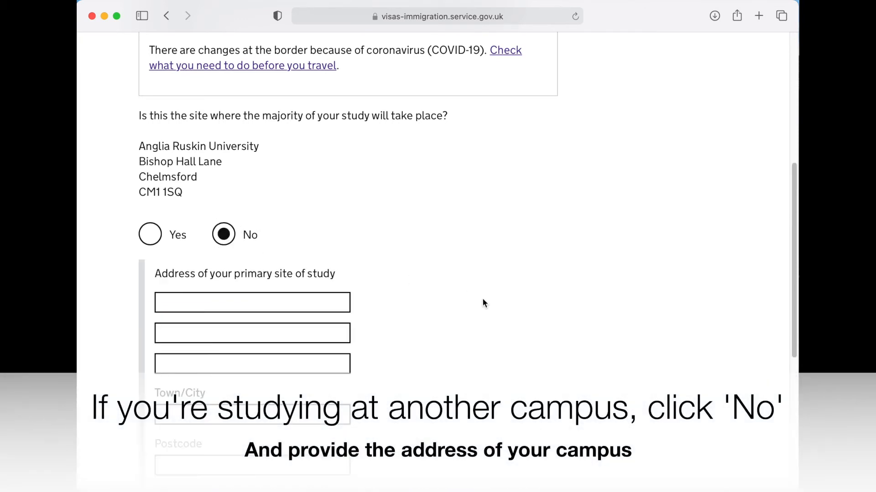
scroll(474, 301, down, 5)
- Enter the primary study site as Anglia Ruskin University, East Road, Cambridge, CB1 1PT and save
click(274, 153)
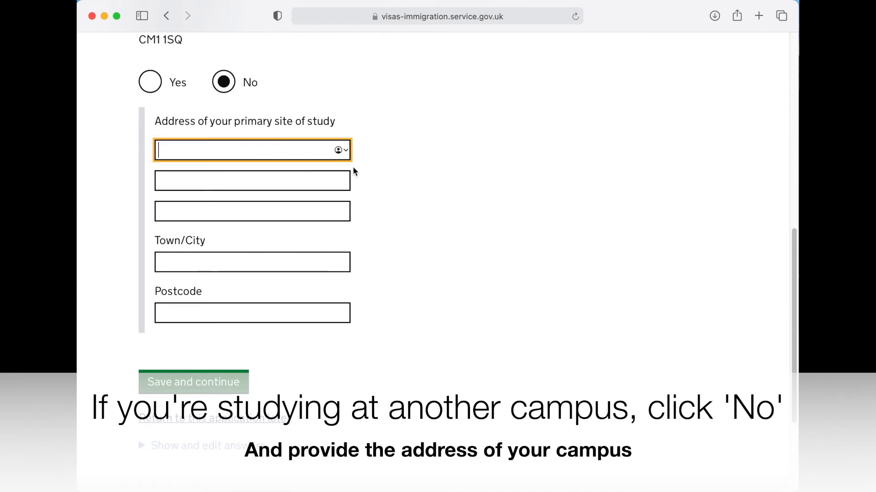
text(Anglia Ruskin U)
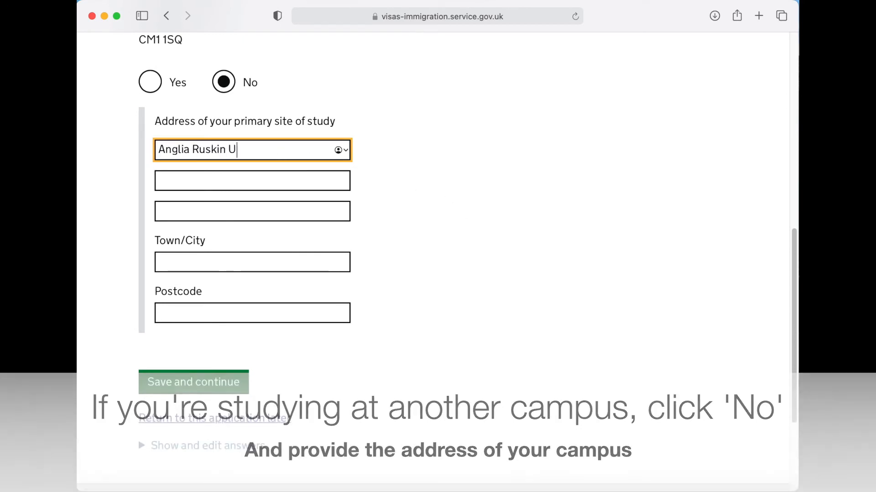
text(niversity)
key(Tab)
text(E)
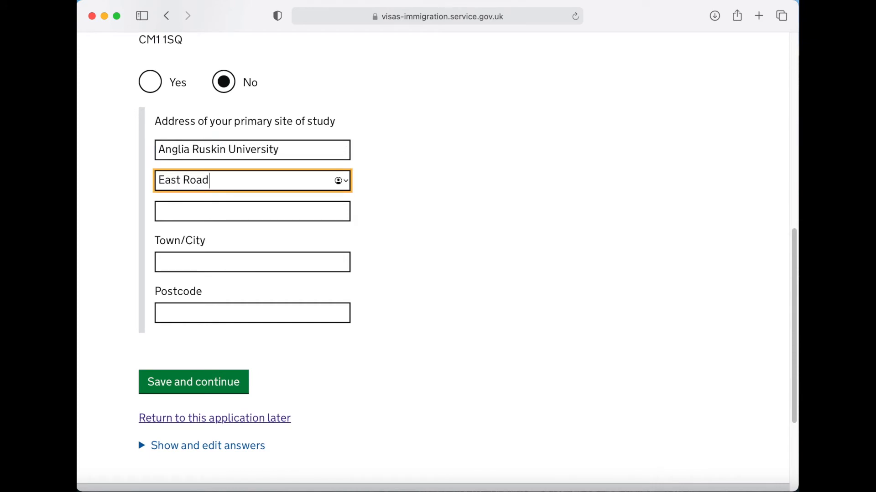
key(Tab)
key(Tab)
text(Cambridge)
key(Tab)
text(CB1 1PT)
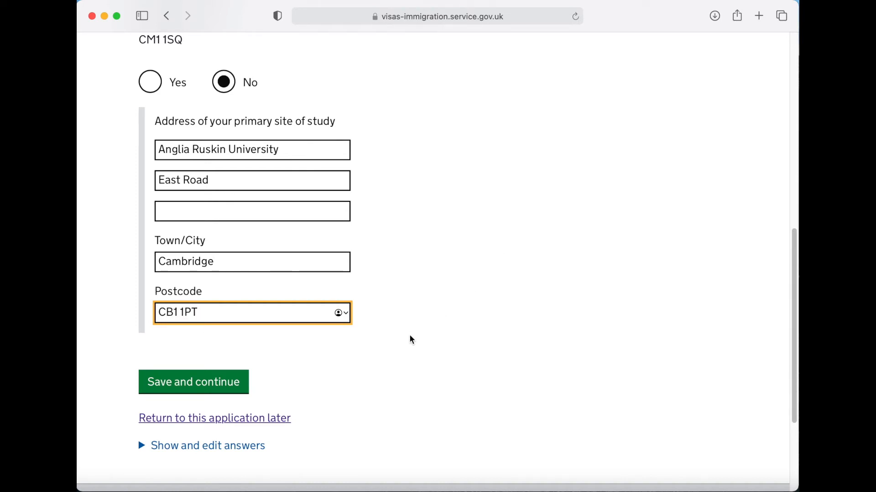
scroll(411, 339, down, 2)
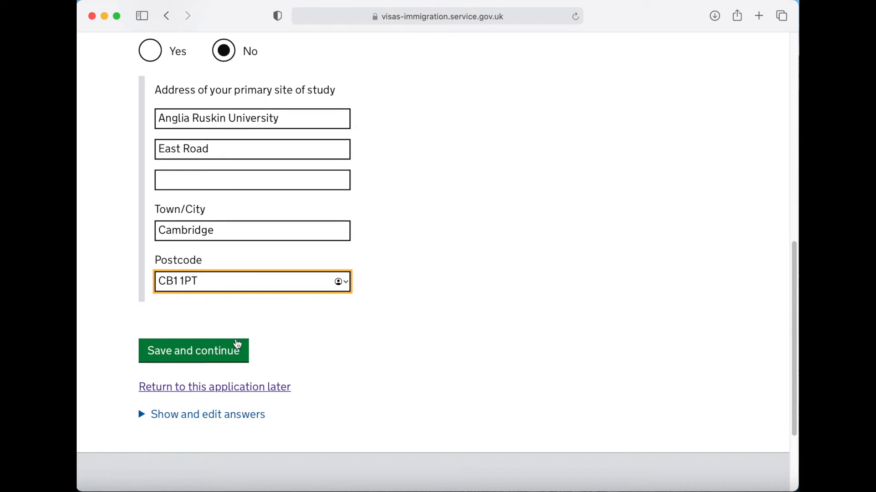
click(194, 357)
scroll(426, 390, down, 2)
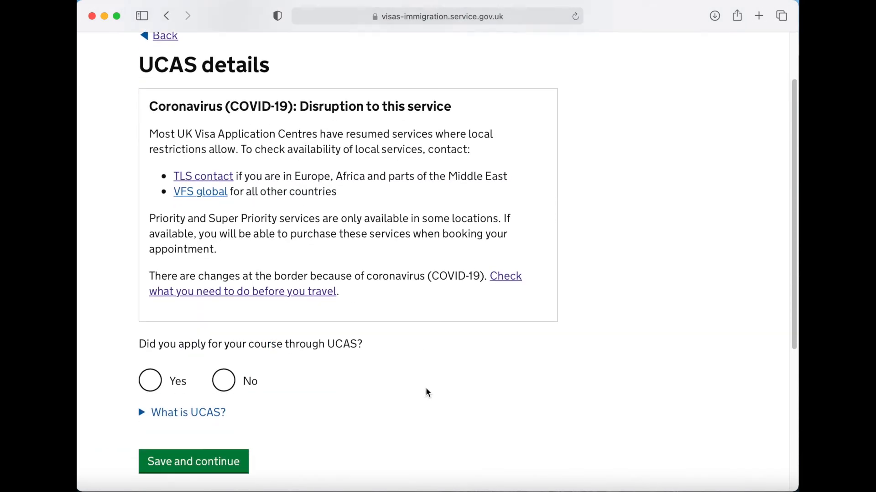
- Answer No to applying through UCAS and save
scroll(426, 392, down, 4)
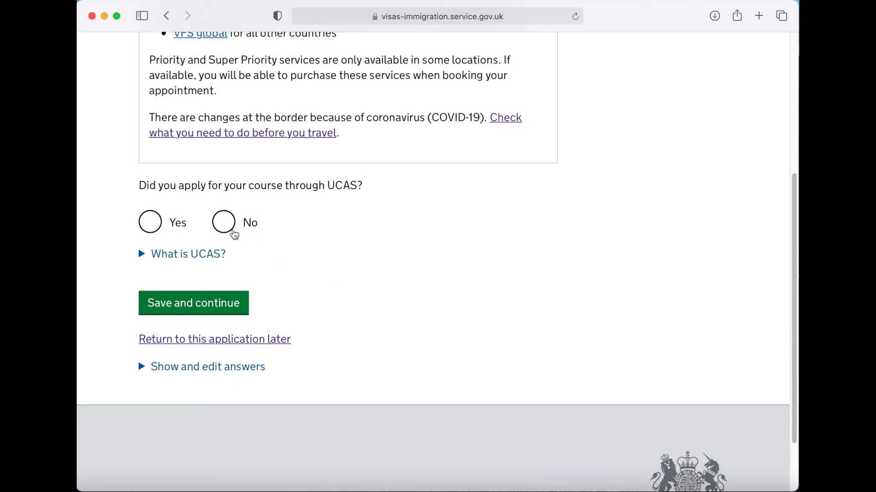
click(228, 228)
click(192, 306)
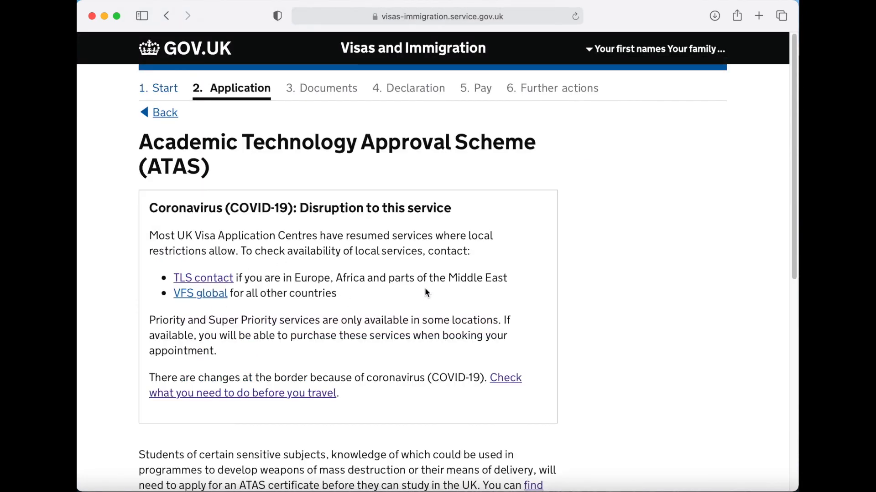
- Answer No to needing ATAS permission and save
scroll(425, 288, down, 8)
scroll(425, 289, down, 3)
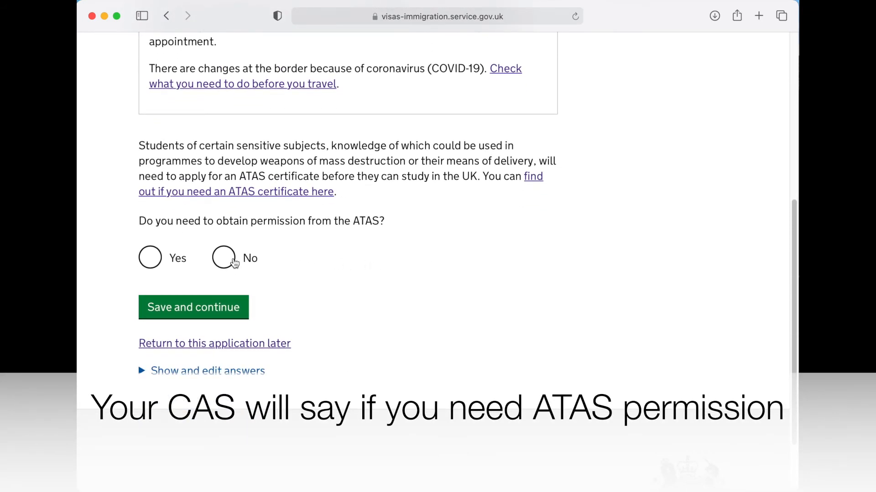
click(224, 259)
click(202, 311)
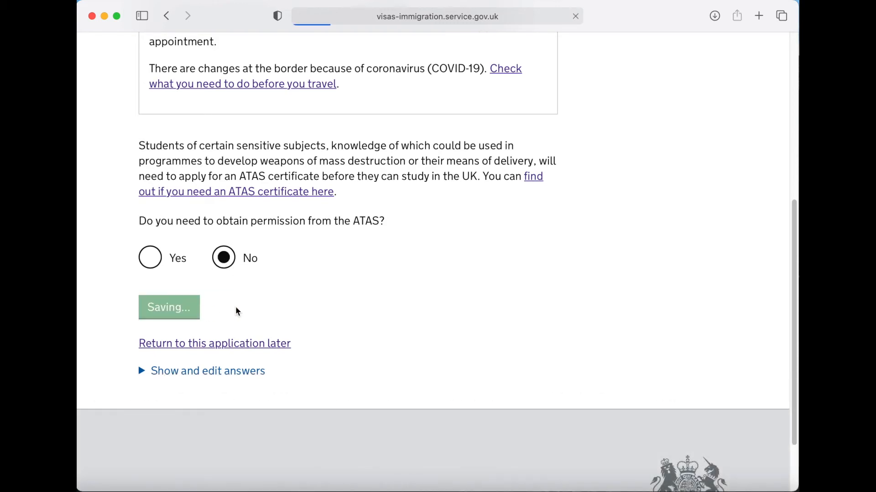
- Answer No to having an official financial sponsor and save
scroll(349, 287, down, 5)
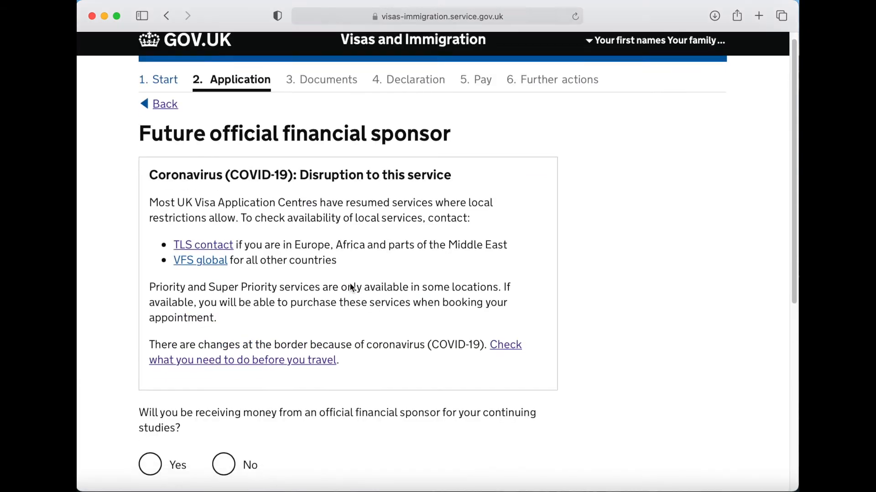
scroll(370, 280, down, 2)
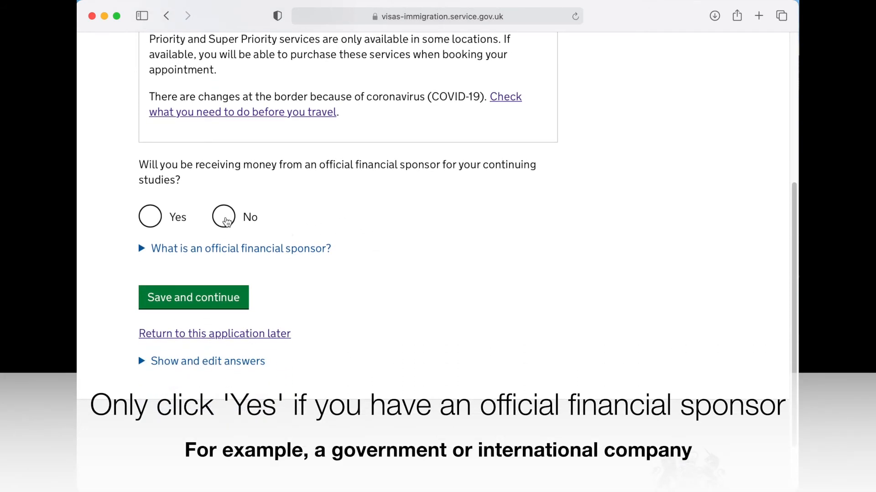
click(227, 222)
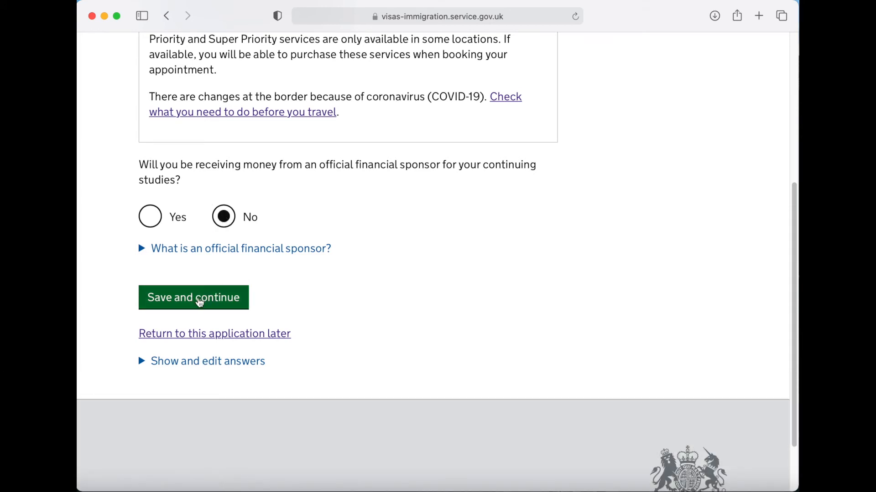
click(195, 304)
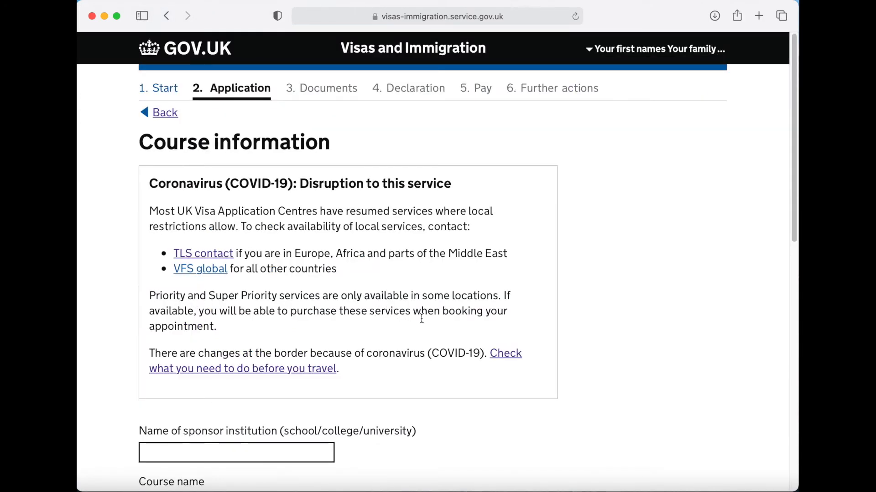
- Put the cursor in the Name of sponsor institution field, ready for Anglia Ruskin
scroll(422, 318, down, 7)
scroll(421, 323, down, 1)
click(253, 123)
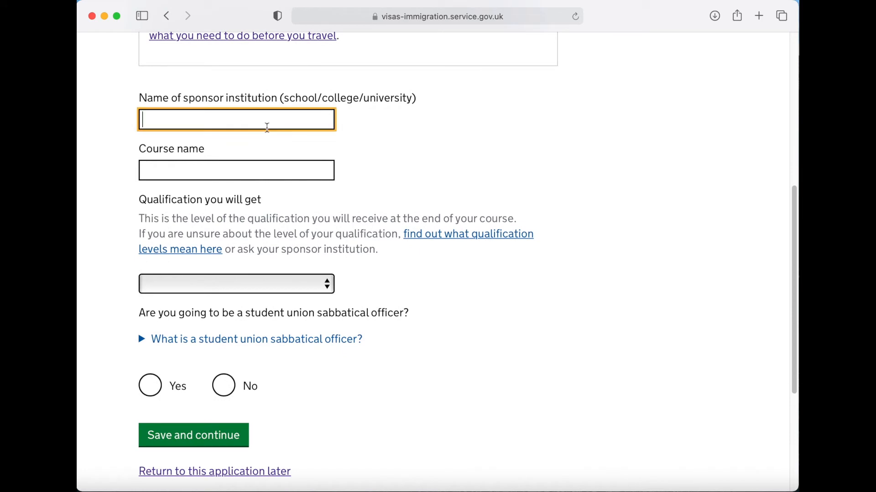
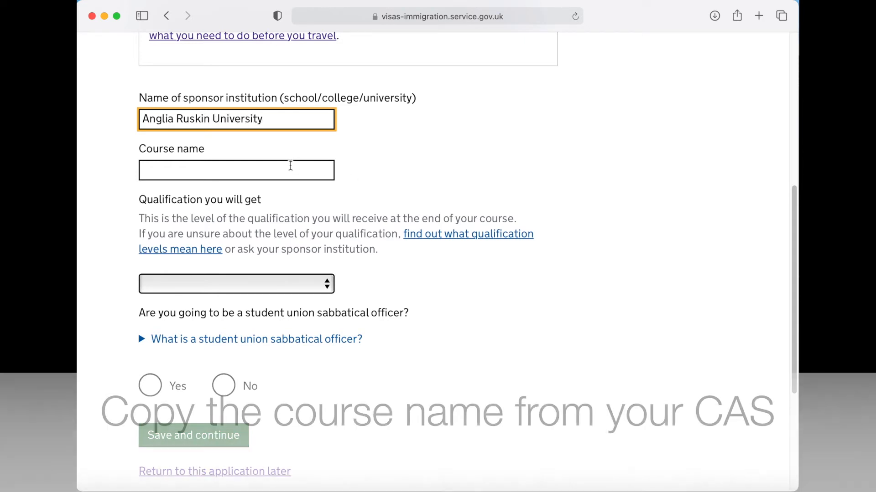
- Enter course 'MBA Master of Business Administration' at RQF7/SCQF11, answer No to sabbatical officer, and save
click(289, 167)
text(MBA Master of Business Administration)
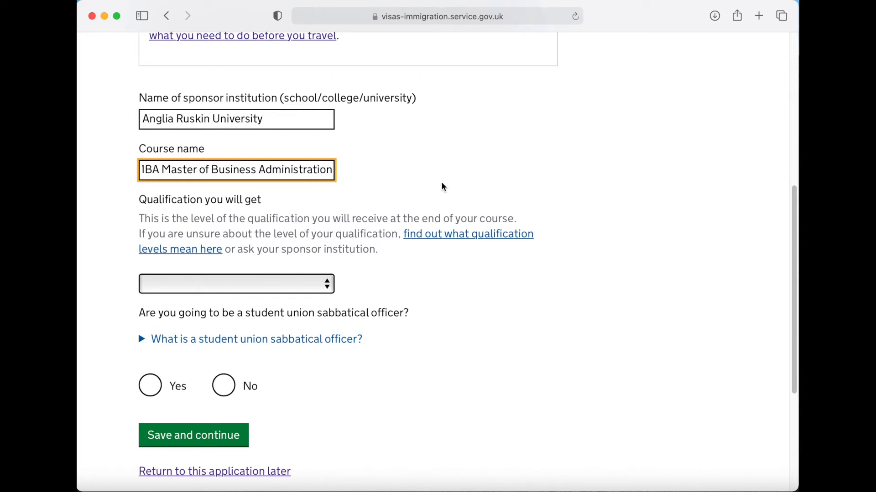
scroll(463, 186, down, 3)
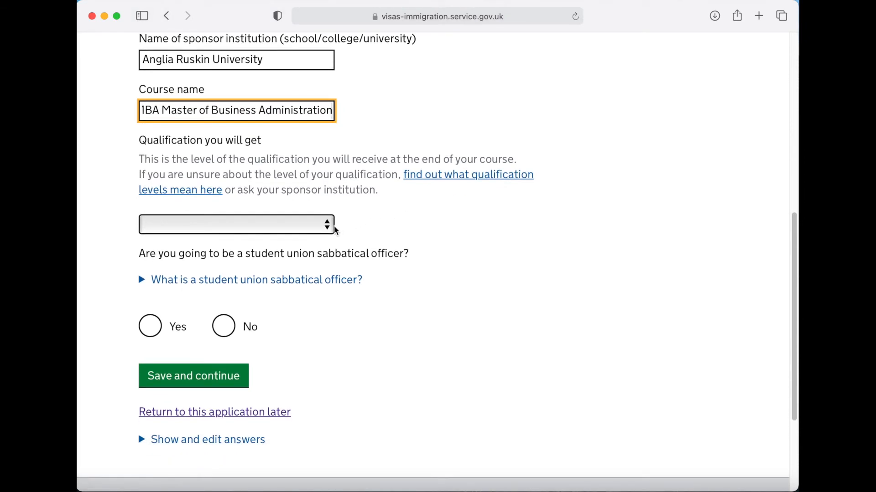
click(330, 226)
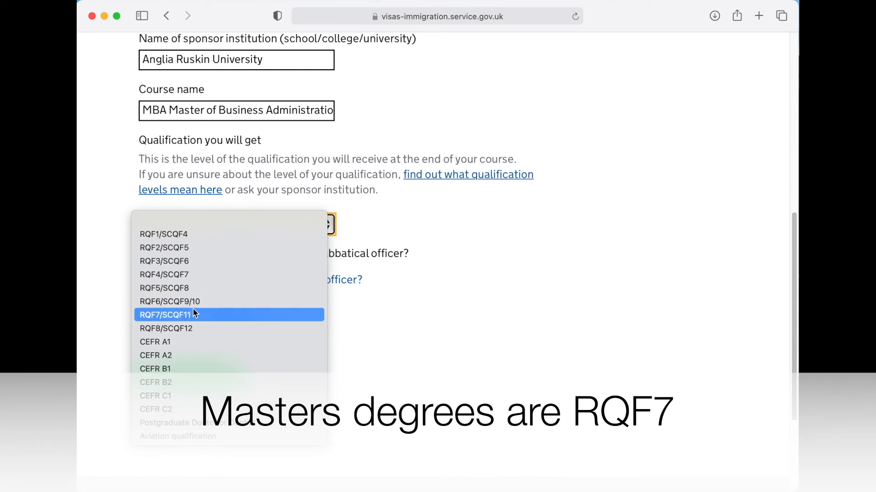
click(160, 316)
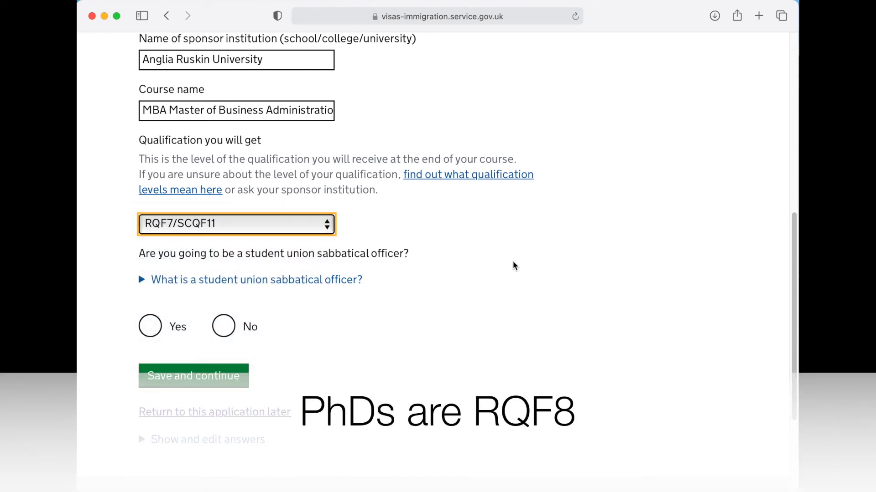
scroll(514, 266, down, 3)
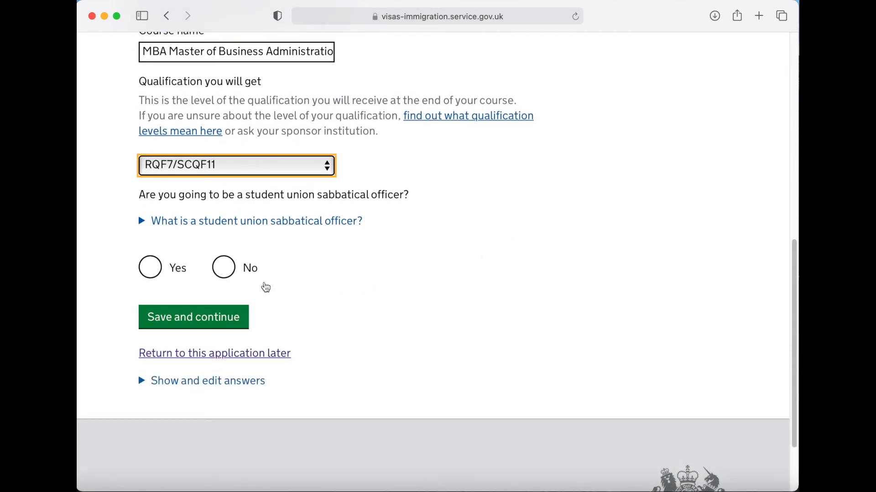
click(230, 274)
click(214, 322)
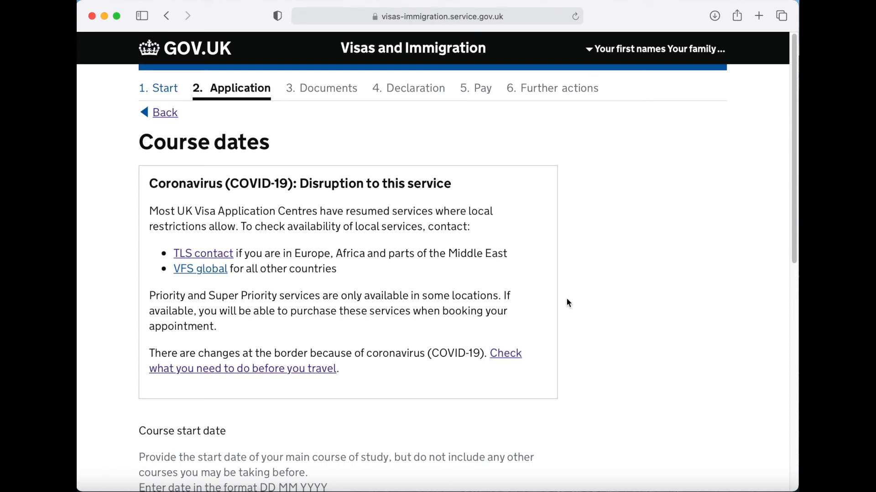
- Enter the course start date as 11 01 2021
scroll(565, 297, down, 6)
scroll(568, 301, down, 2)
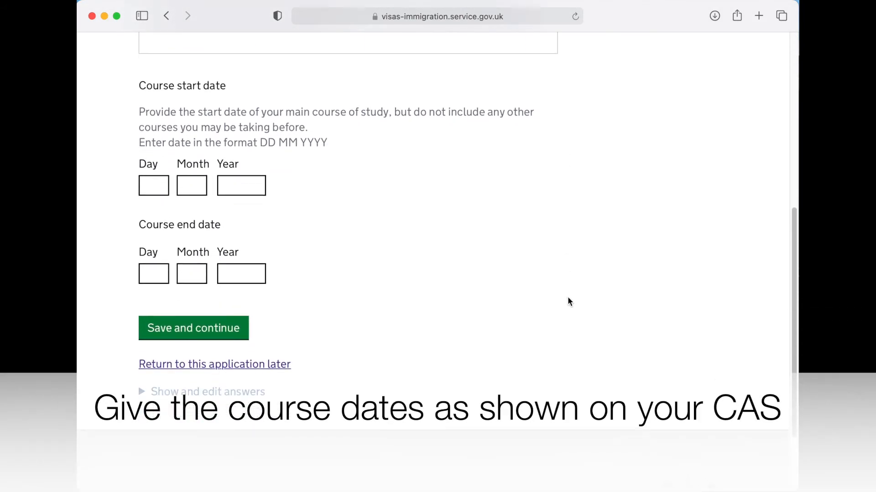
click(160, 186)
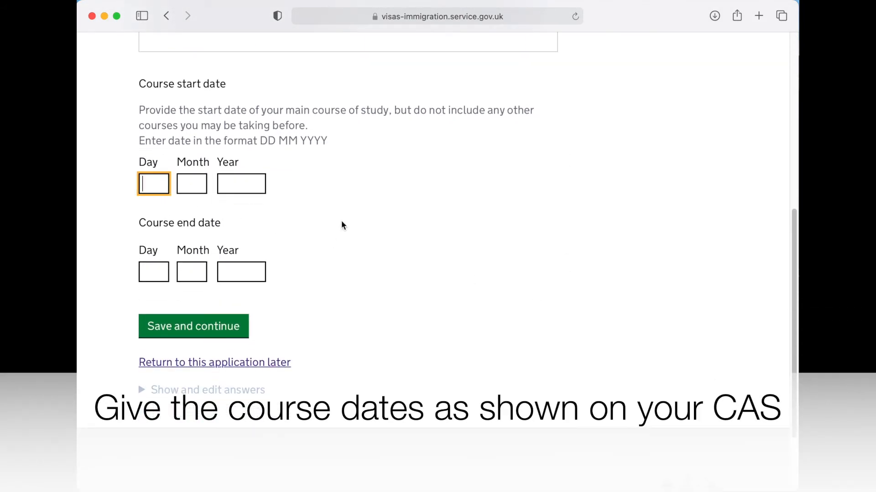
click(191, 184)
text(01)
click(241, 184)
text(2021)
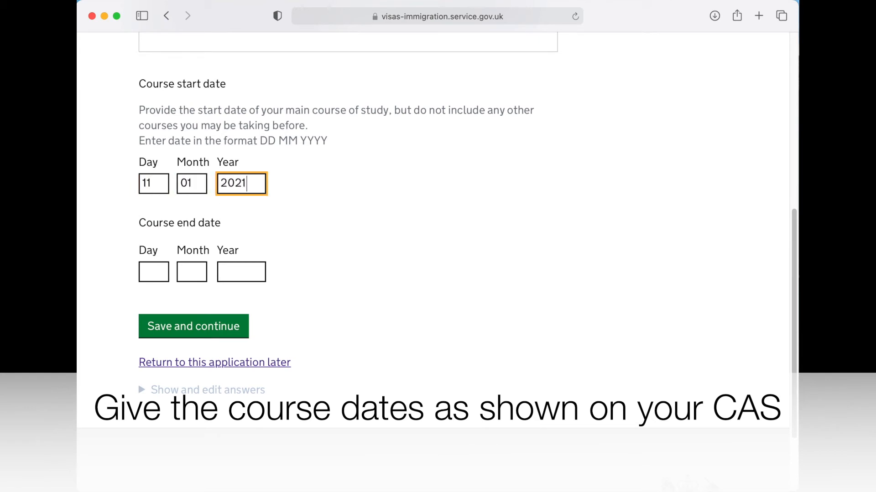
- Enter the course end date as 27 01 2023
scroll(283, 261, down, 1)
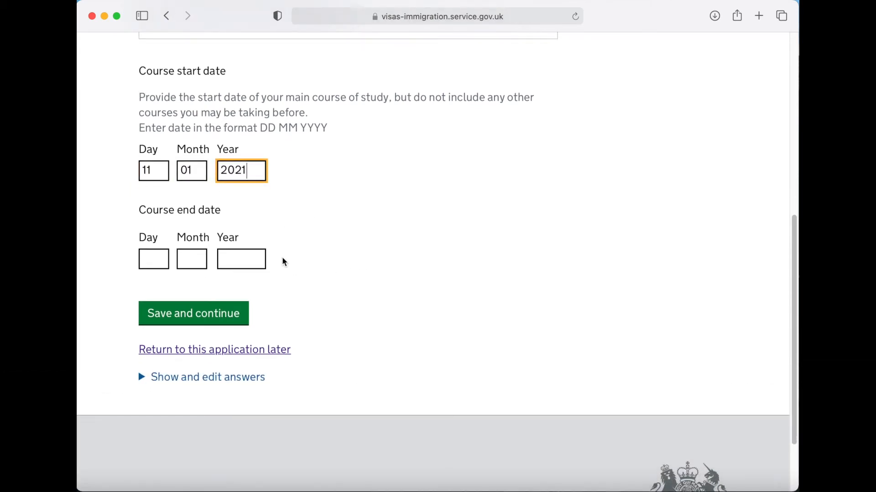
click(162, 258)
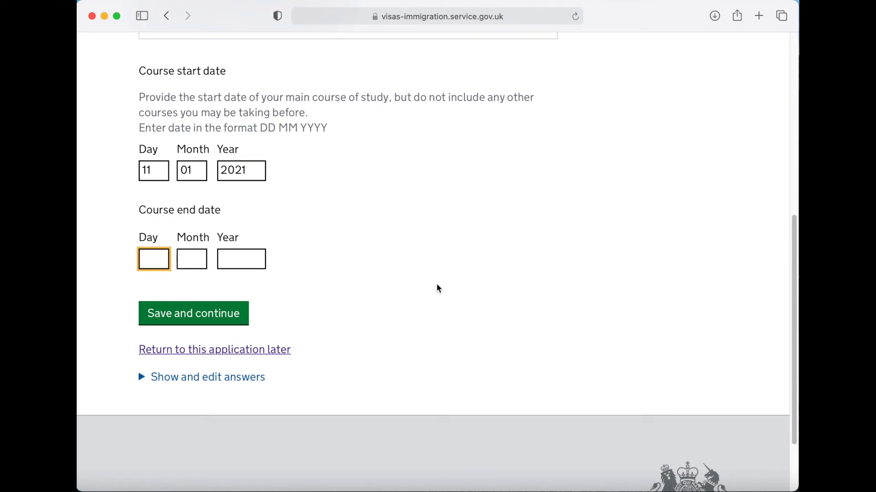
text(27)
key(Tab)
text(01)
key(Tab)
text(202)
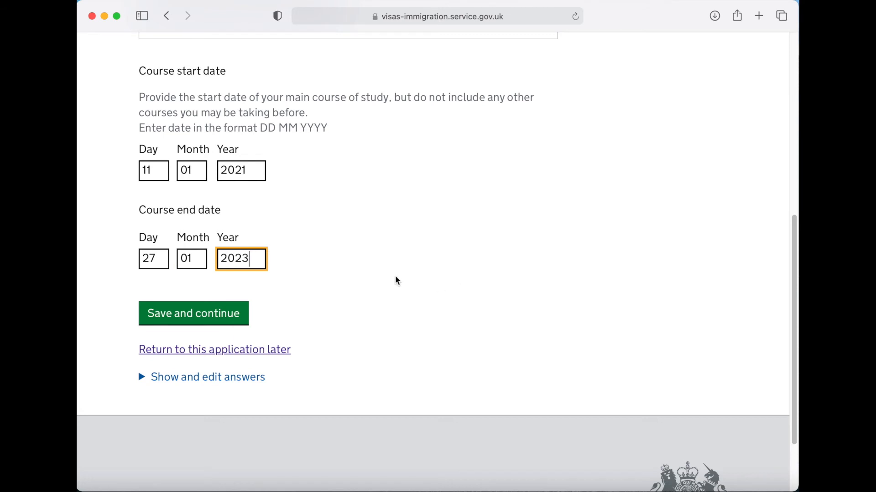
- Save the course dates, then answer No to having paid the sponsor for accommodation and save
click(201, 314)
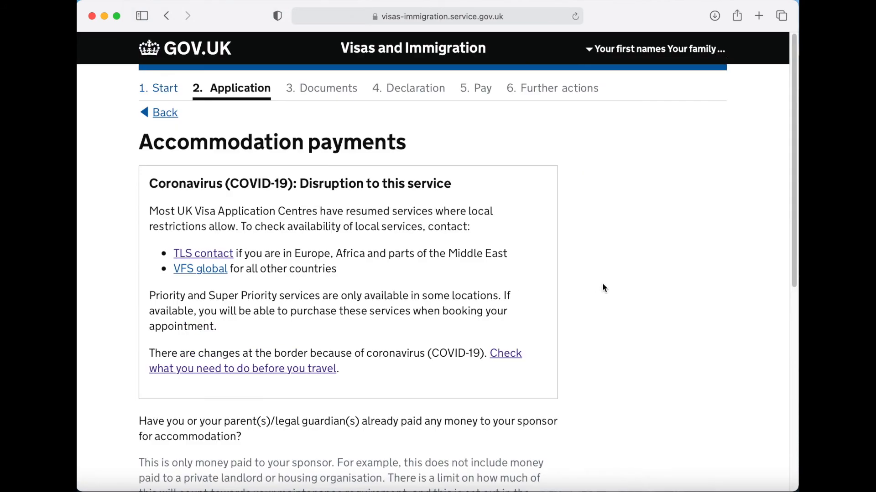
scroll(576, 298, down, 5)
scroll(577, 299, down, 3)
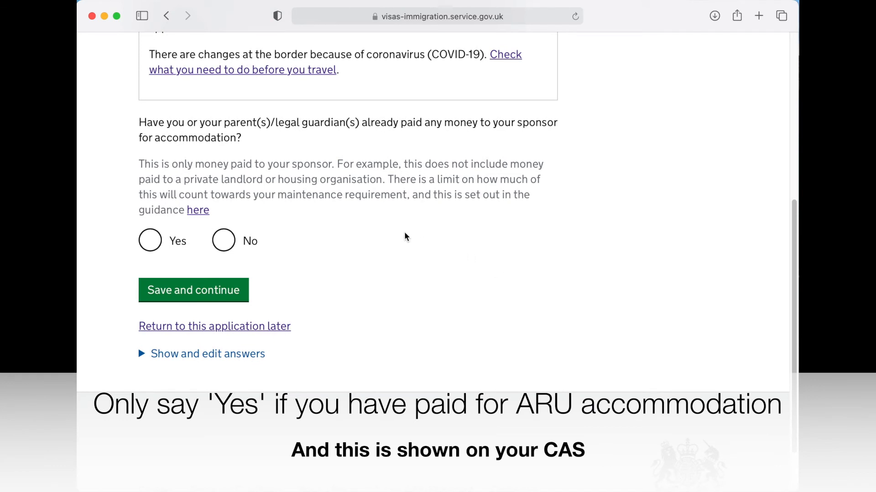
drag(480, 122, 562, 122)
click(566, 142)
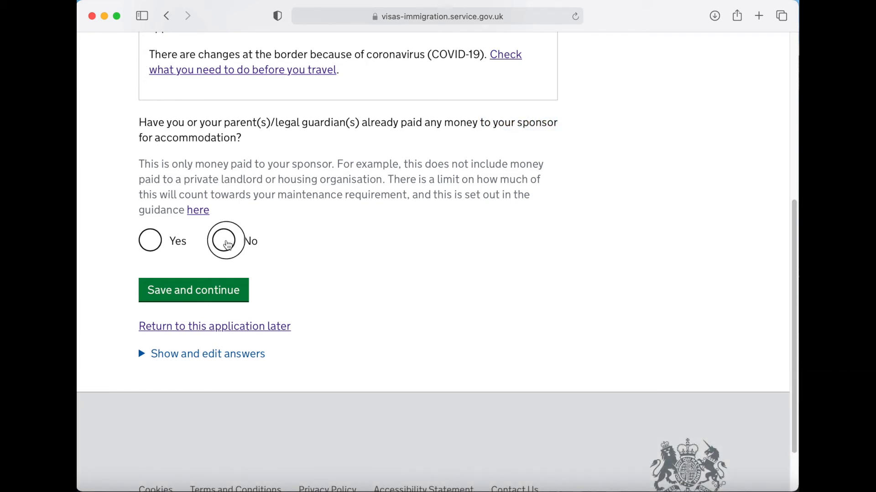
click(223, 240)
click(191, 300)
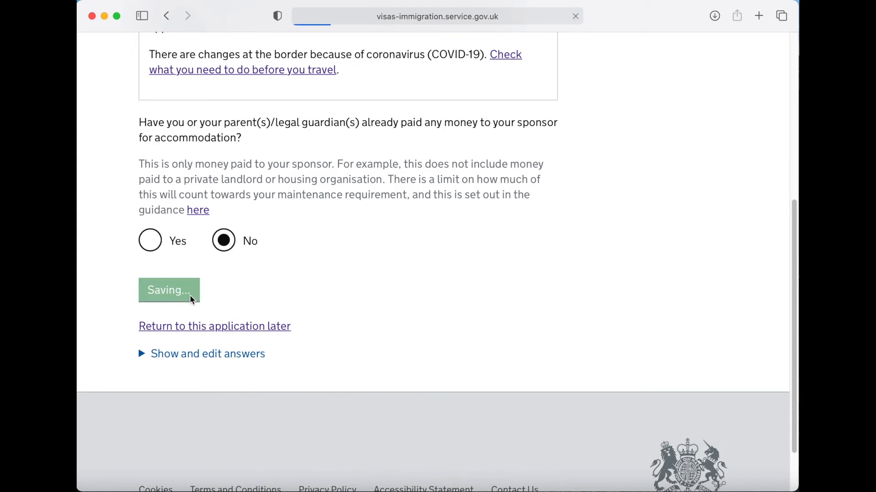
- Enter £14200 as the first-year course fee
scroll(575, 326, down, 10)
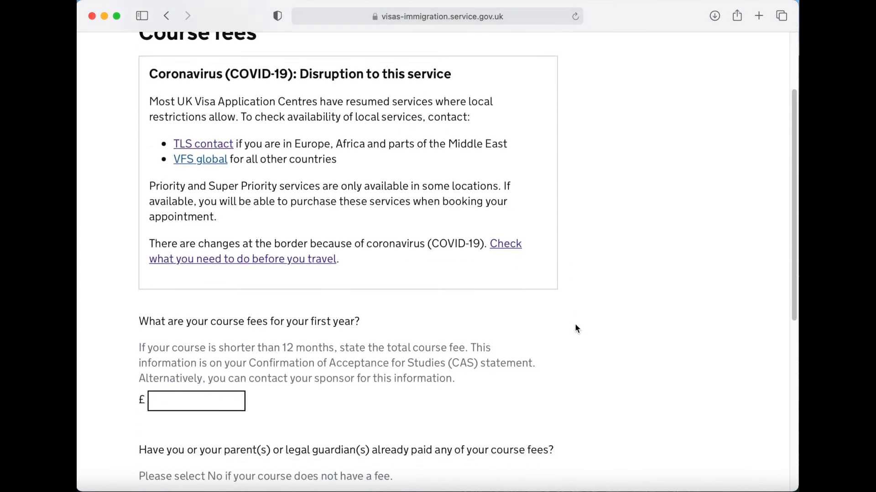
scroll(576, 328, down, 2)
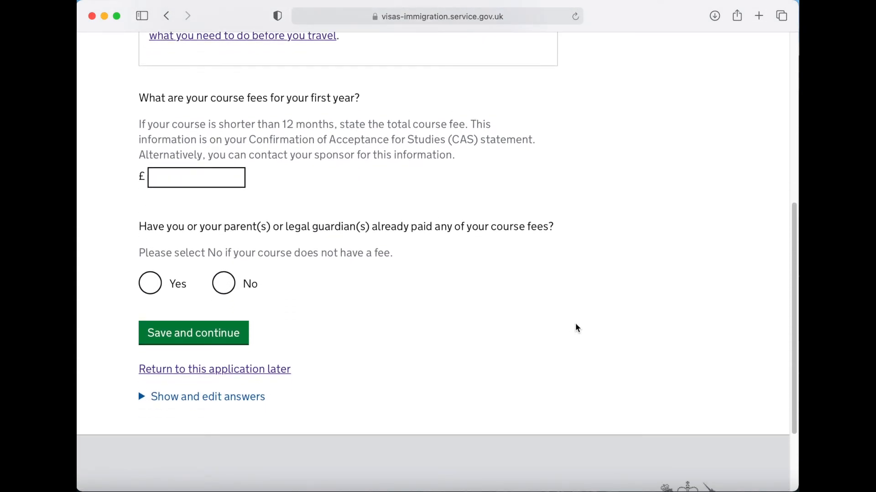
click(166, 164)
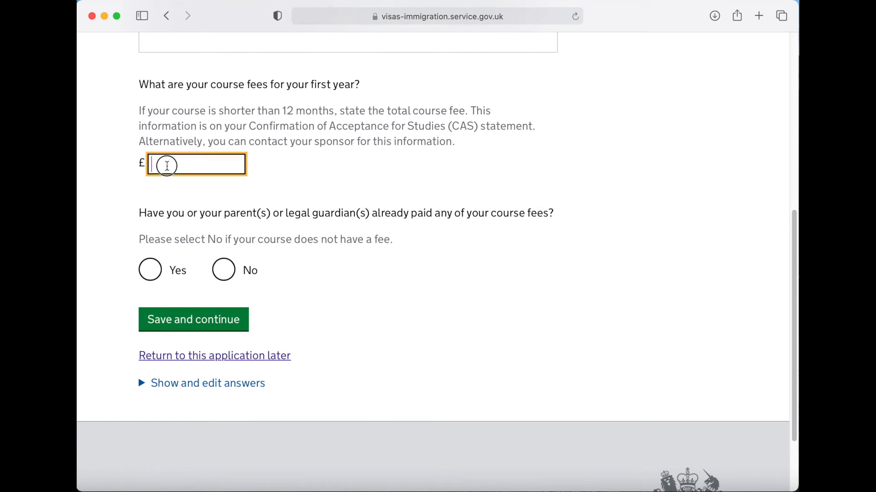
text(1)
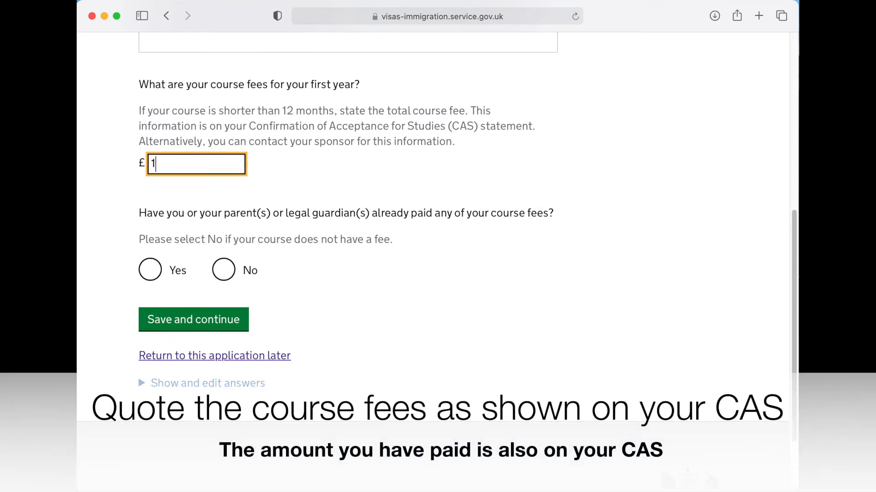
text(4200)
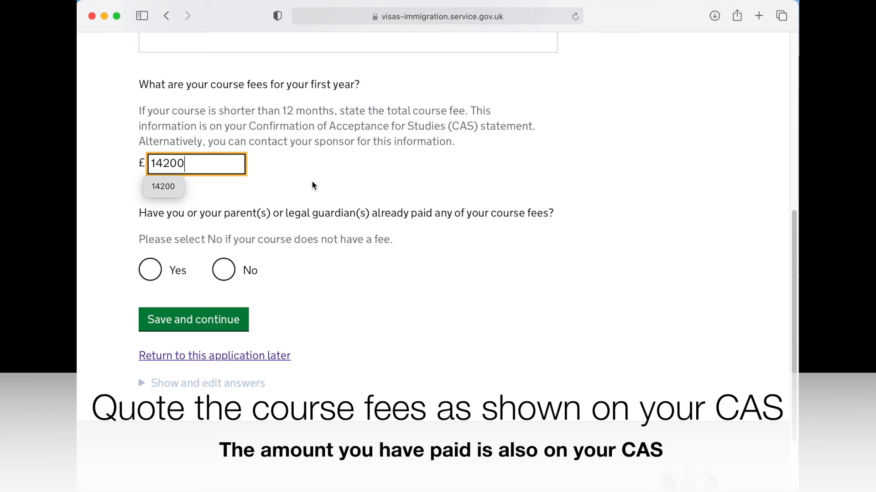
click(162, 186)
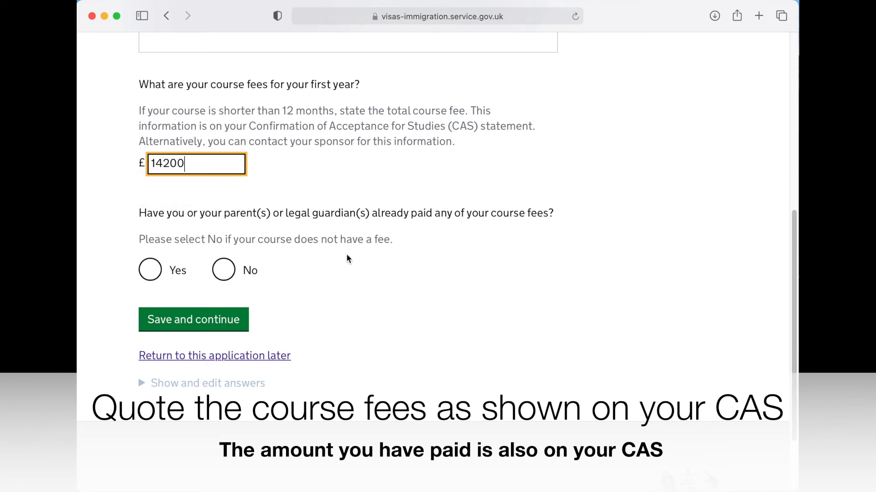
- Record £4000 already paid, confirmed by the sponsor on the CAS, and save
scroll(347, 259, down, 2)
click(150, 237)
scroll(333, 262, down, 5)
click(227, 211)
text(4000)
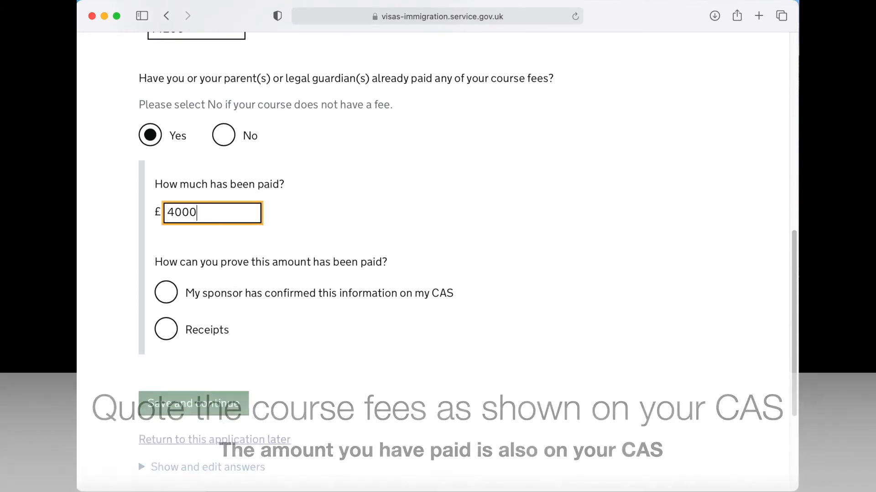
click(181, 237)
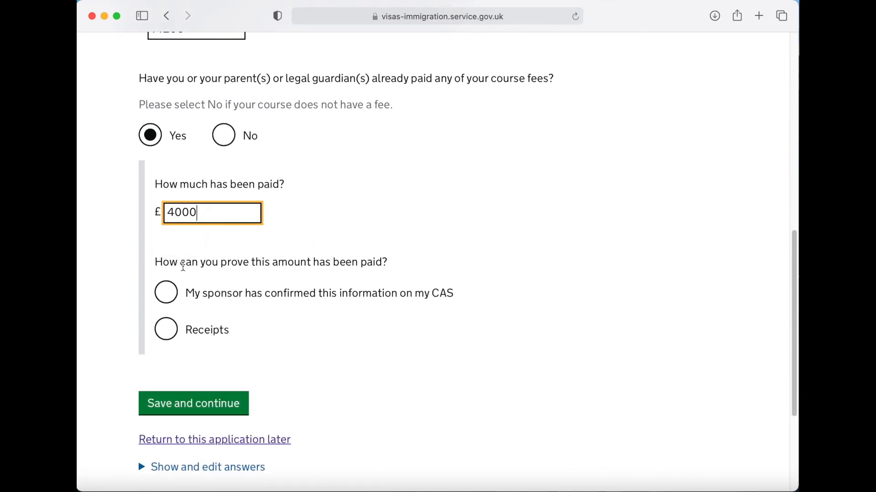
click(169, 297)
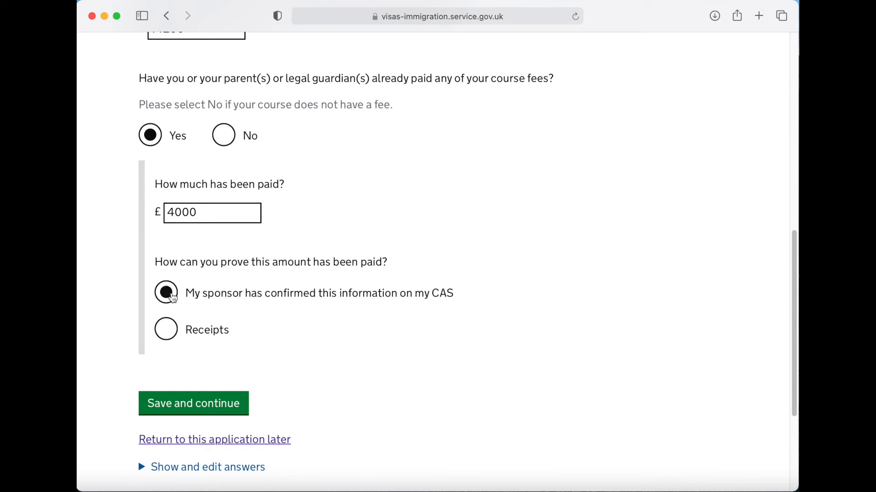
scroll(321, 363, down, 3)
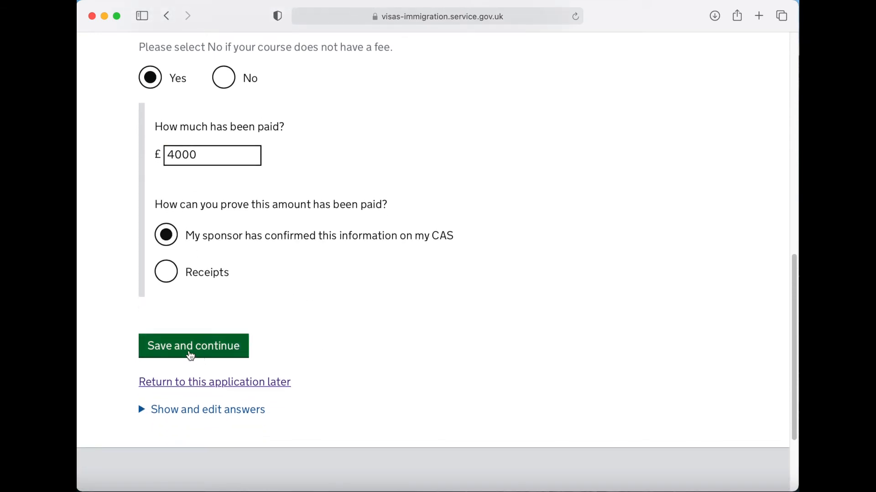
click(191, 355)
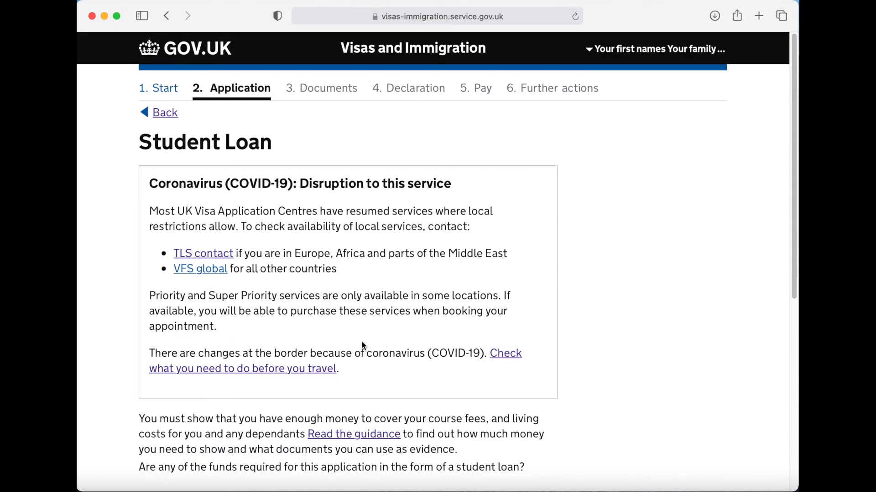
- Answer No to any required funds coming from a student loan and save
scroll(576, 355, down, 5)
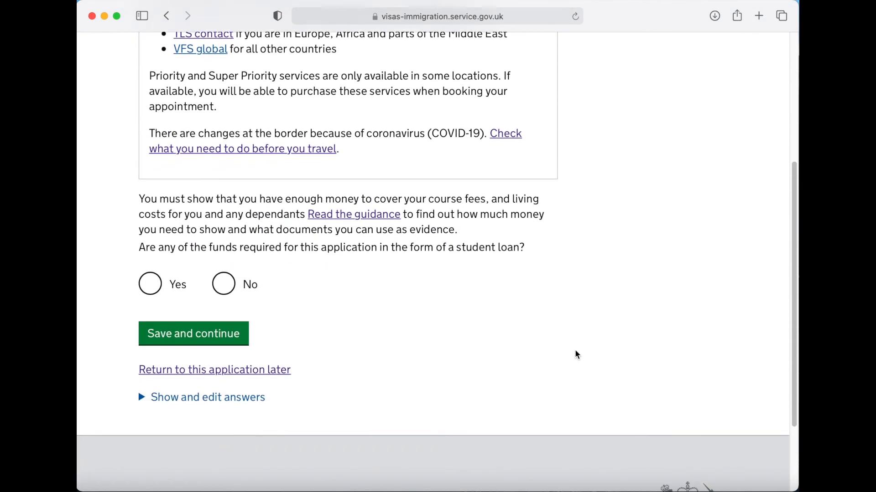
scroll(427, 329, down, 1)
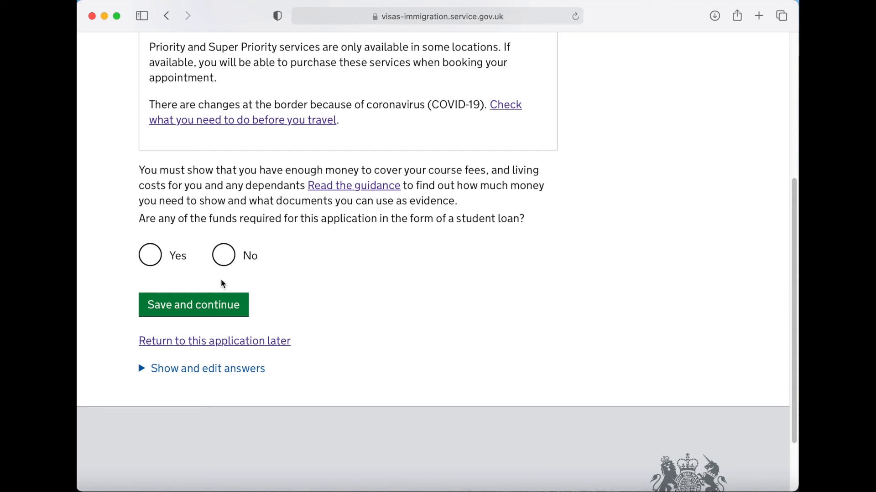
click(226, 259)
click(187, 312)
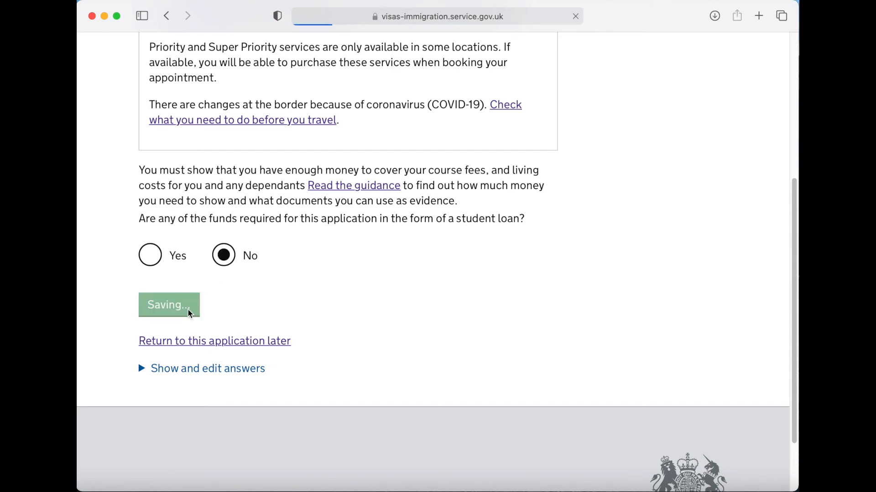
- Declare the funds are in a parent's account, used with permission, proven by birth certificate, and save
scroll(565, 359, down, 10)
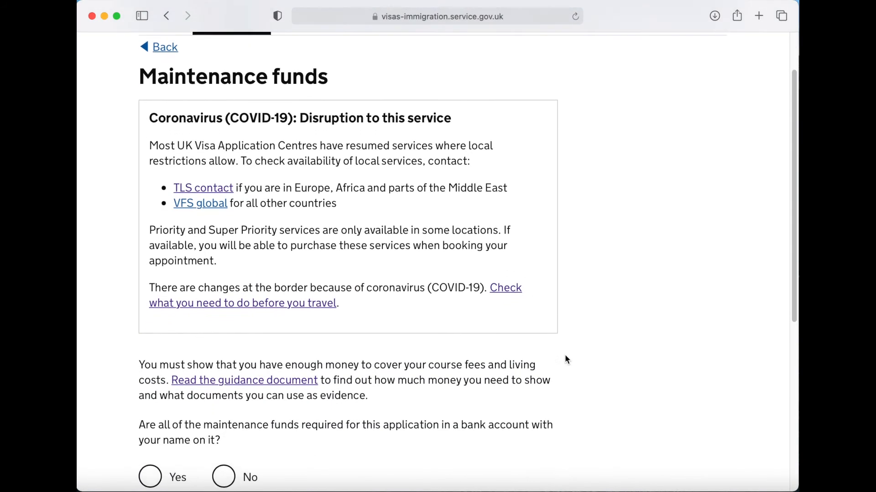
scroll(567, 359, down, 2)
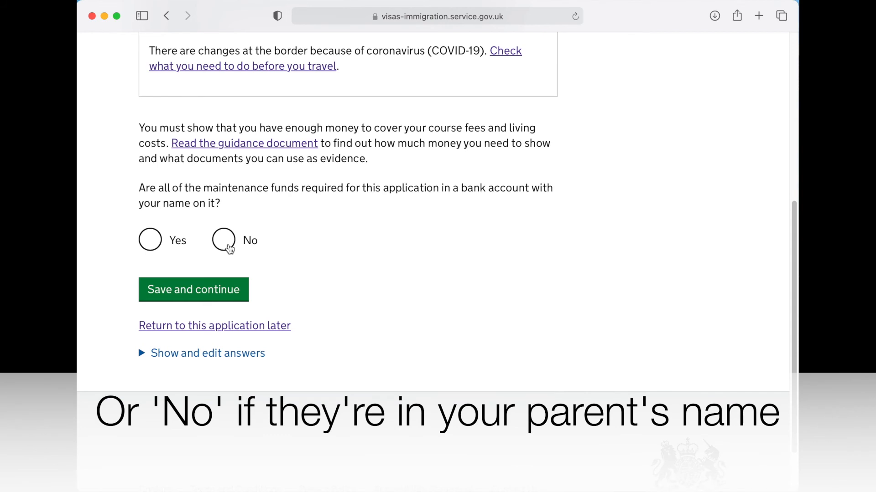
click(229, 245)
scroll(335, 326, down, 2)
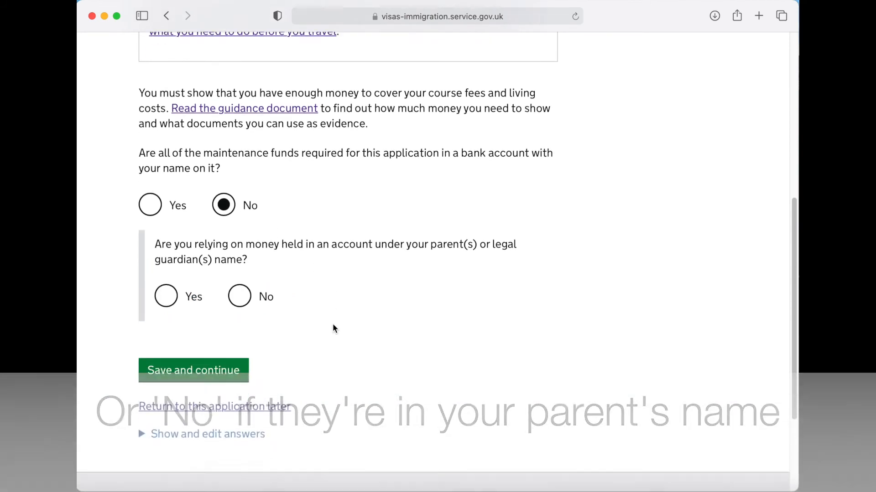
scroll(336, 328, down, 2)
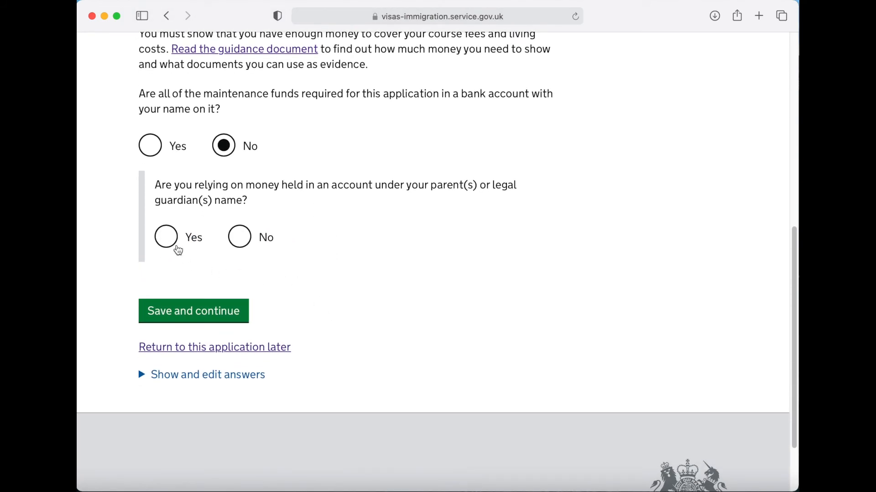
click(166, 236)
scroll(445, 341, down, 7)
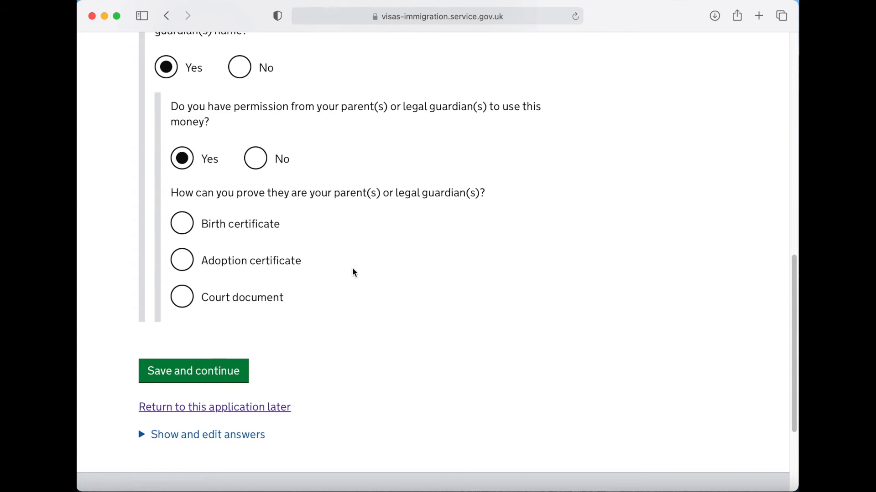
scroll(351, 267, down, 2)
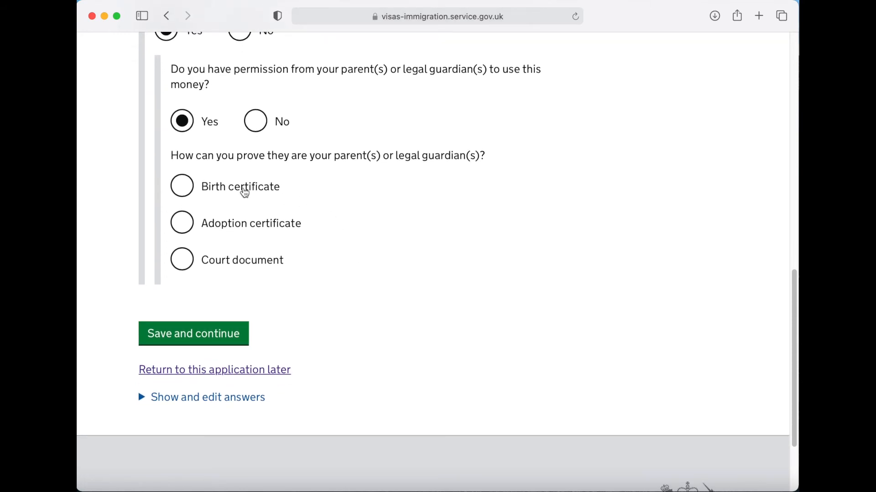
click(188, 189)
scroll(354, 246, down, 2)
scroll(357, 246, down, 1)
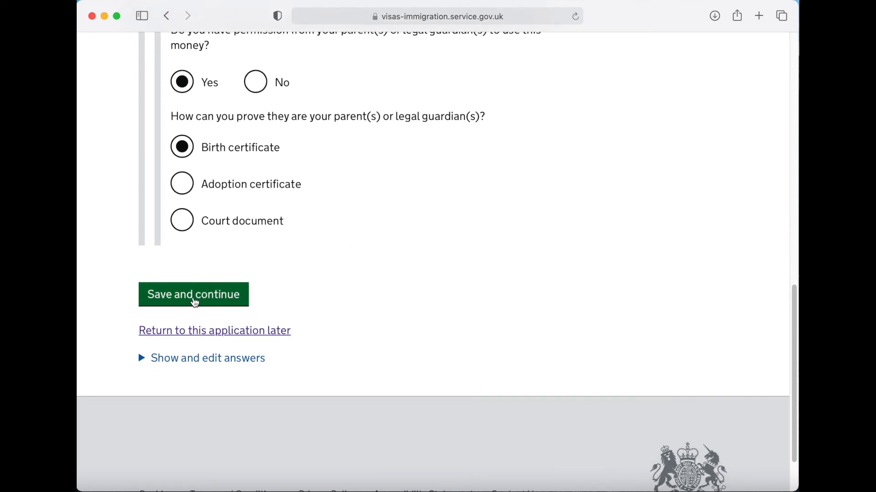
click(194, 295)
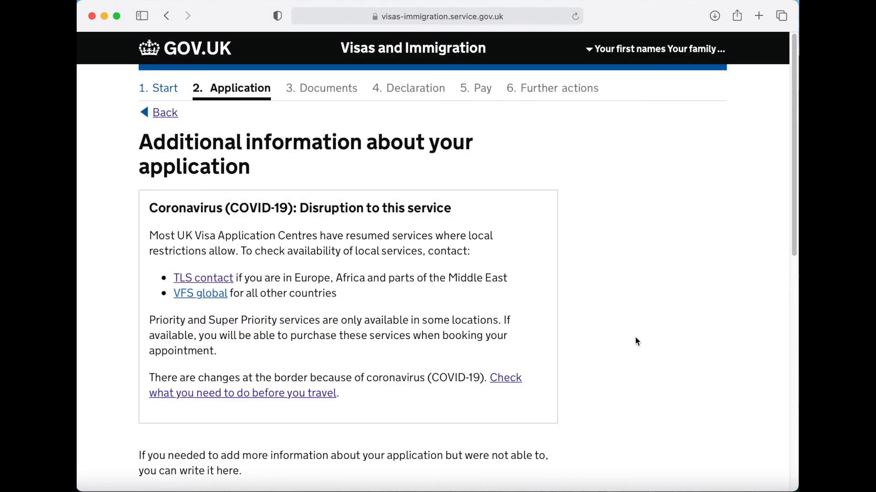
- Continue with no extra information and scroll through the Check your answers summary
scroll(592, 339, down, 10)
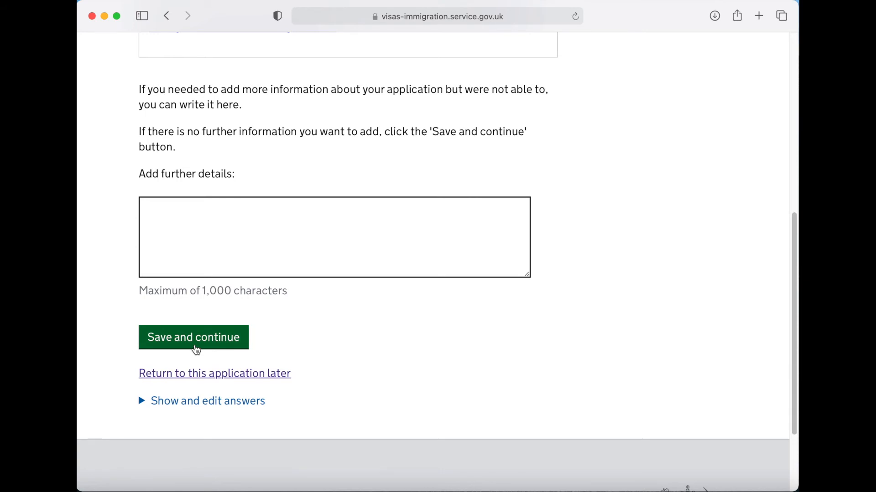
click(196, 350)
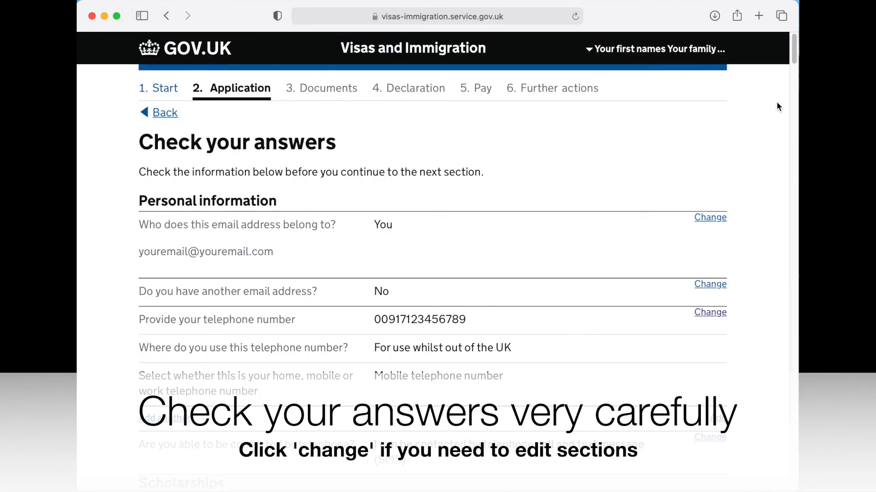
drag(794, 61, 790, 469)
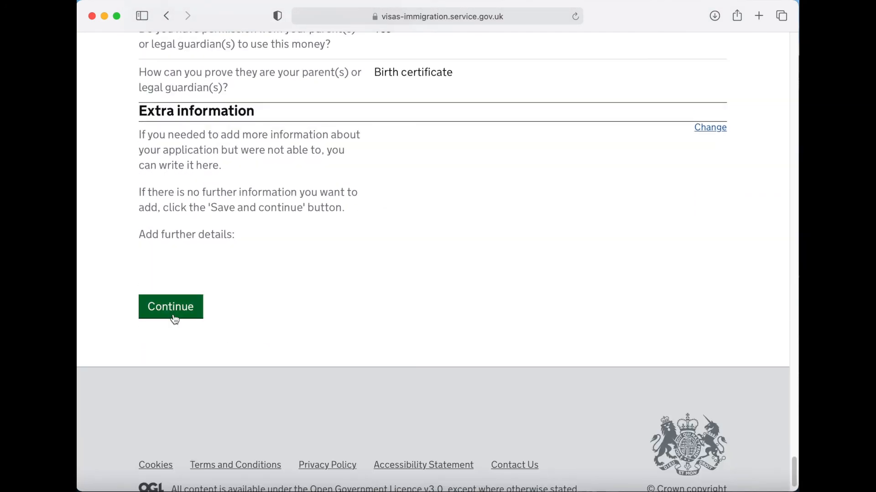
- Record Bank of India personal bank statements as the financial evidence and save
click(173, 318)
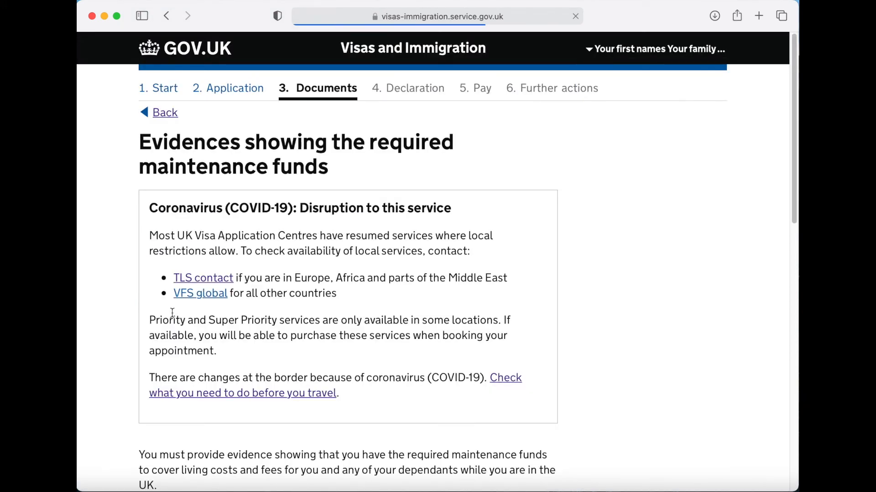
scroll(592, 336, down, 10)
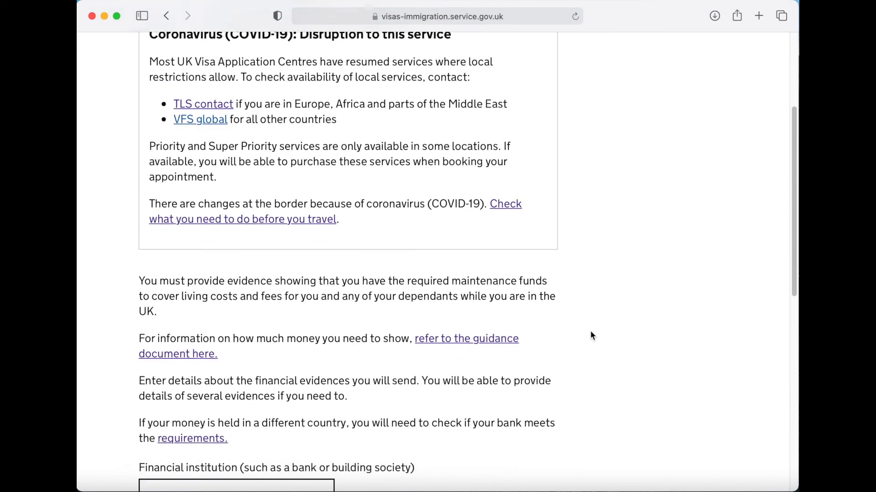
scroll(591, 333, down, 3)
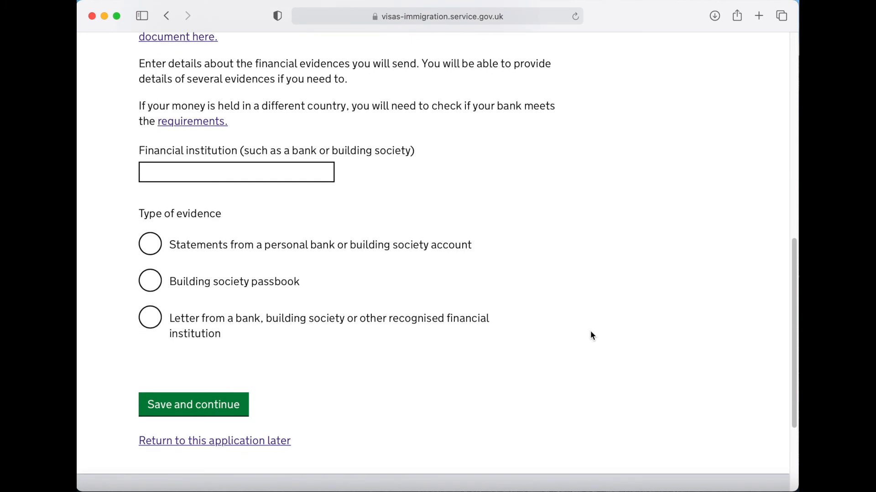
click(244, 173)
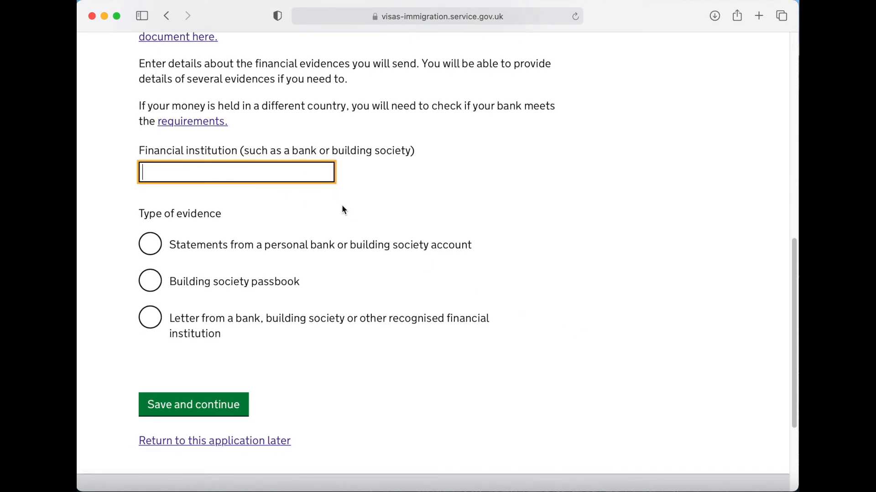
text(Bank of India)
click(148, 250)
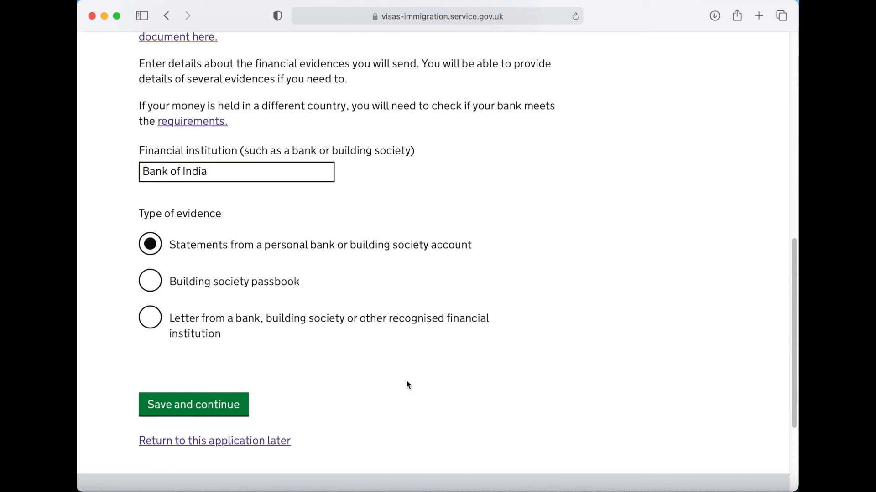
scroll(406, 382, down, 3)
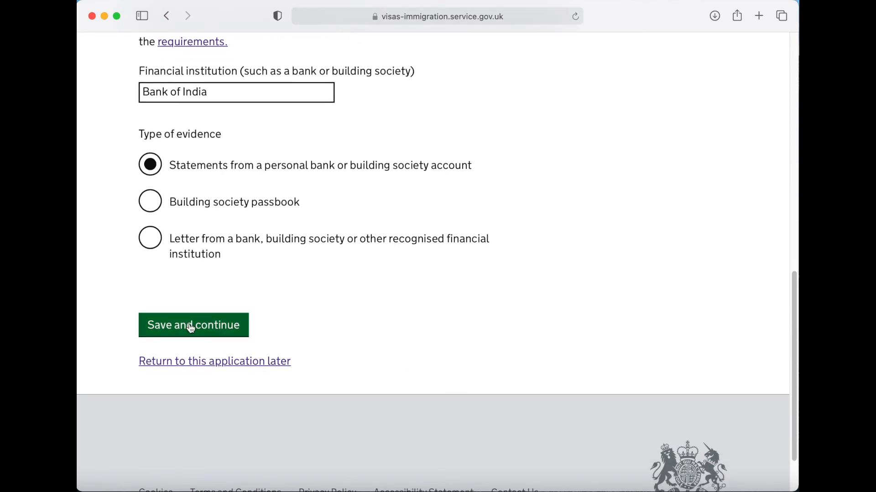
click(191, 330)
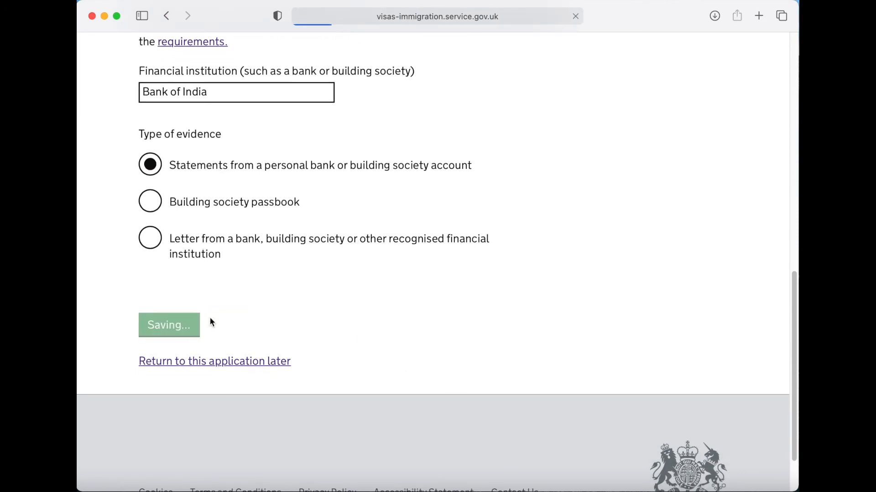
- Answer No to adding more evidence and continue to Documents
scroll(571, 301, down, 5)
scroll(573, 304, down, 1)
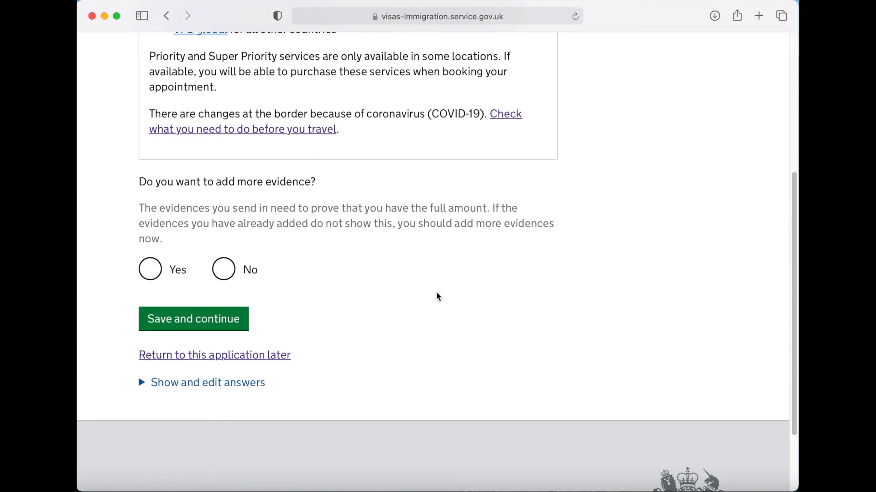
click(224, 276)
click(200, 319)
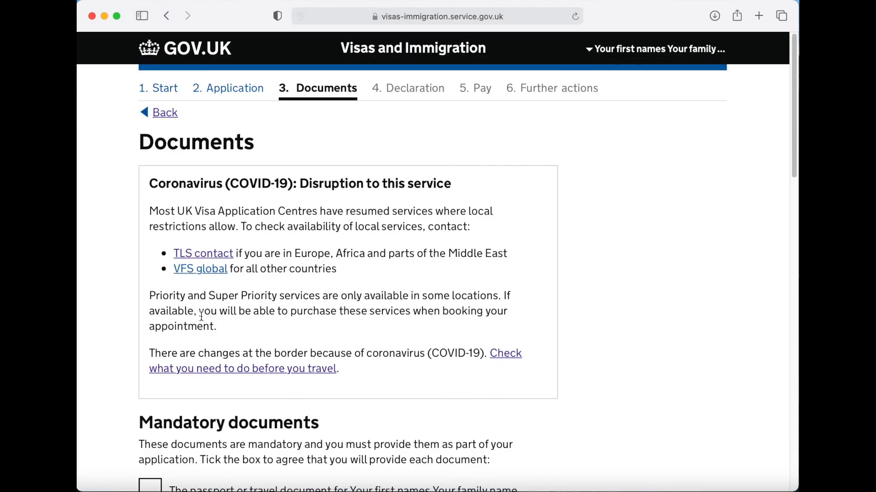
- Agree to provide the passport, birth certificate and letter of permission, then save the document list
scroll(609, 330, down, 10)
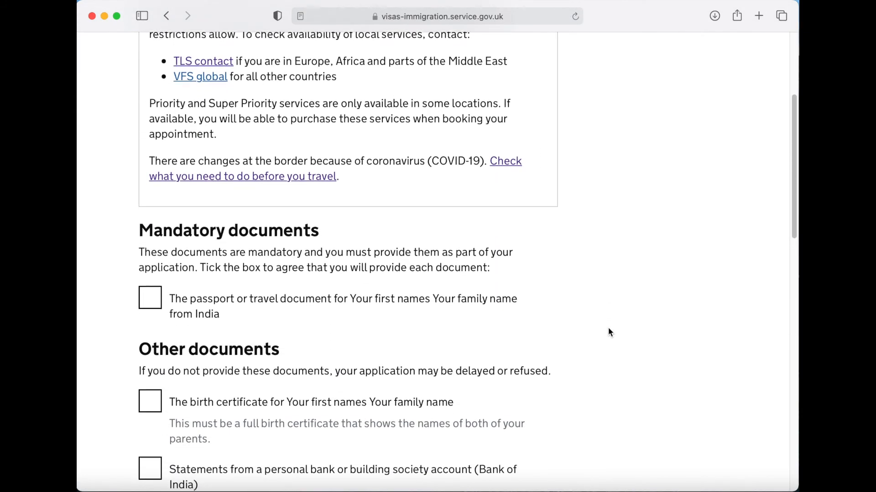
scroll(609, 329, down, 3)
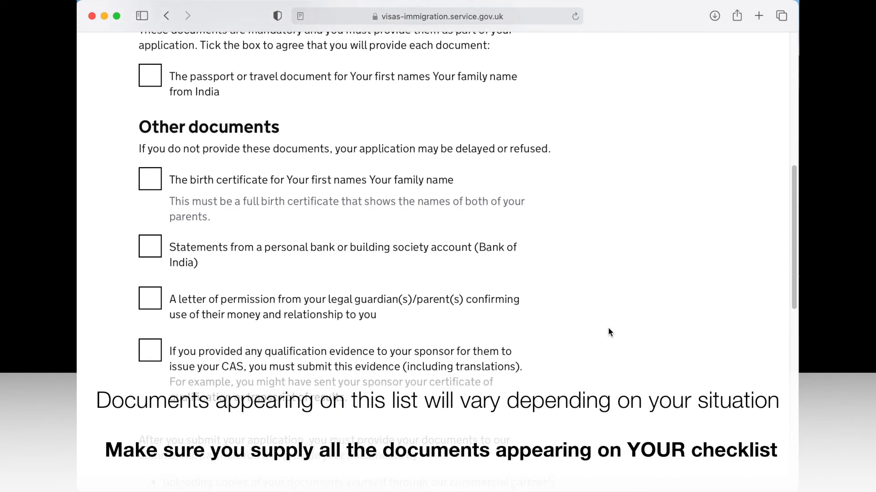
click(153, 81)
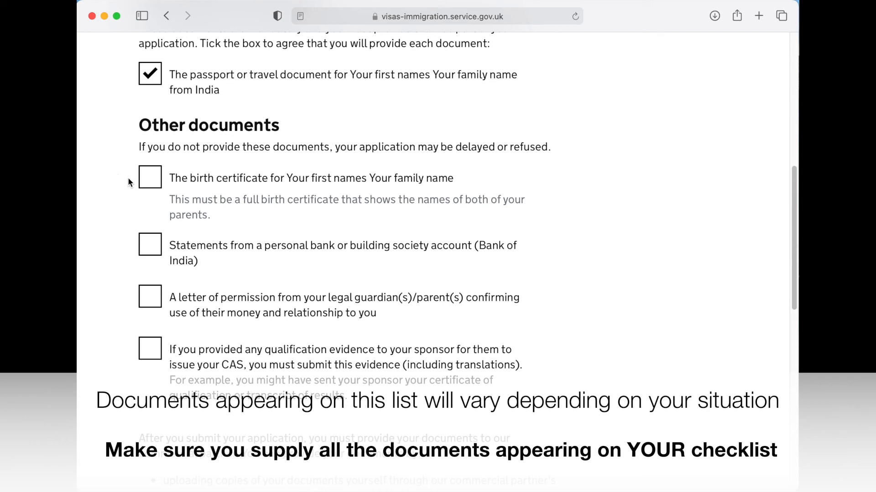
click(152, 183)
scroll(104, 205, down, 2)
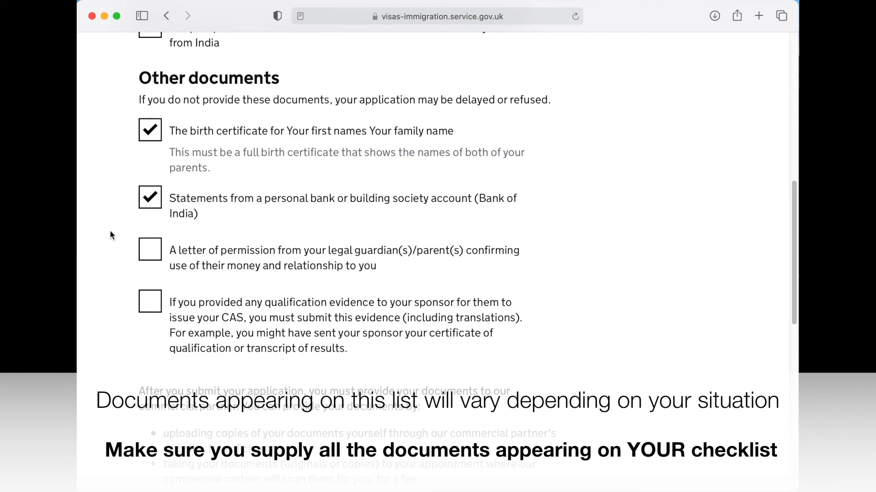
click(149, 251)
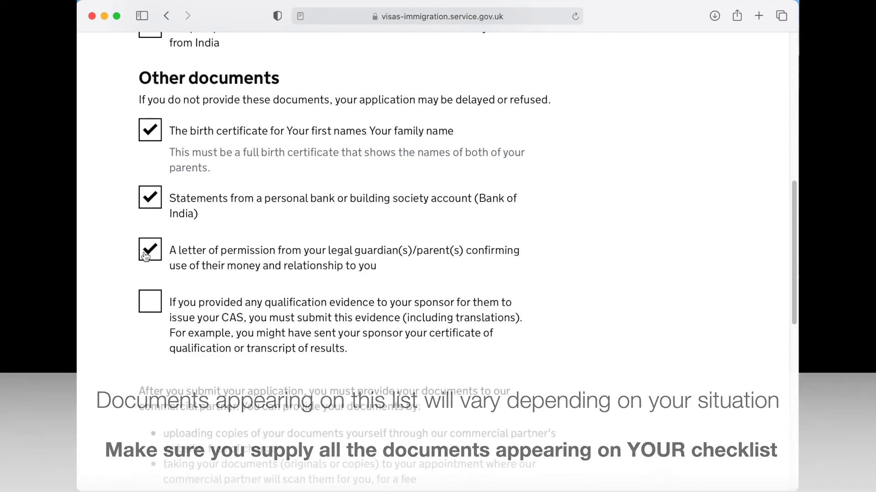
scroll(124, 262, down, 3)
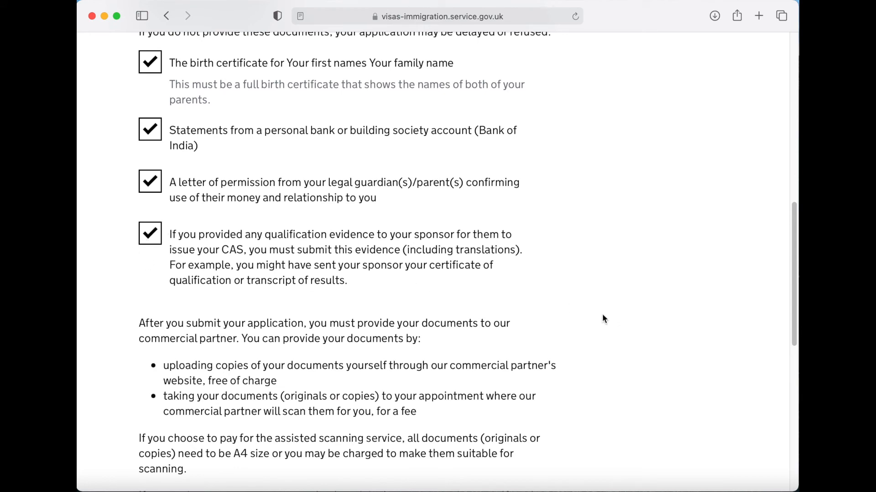
scroll(602, 314, down, 5)
scroll(602, 314, down, 3)
scroll(602, 315, down, 2)
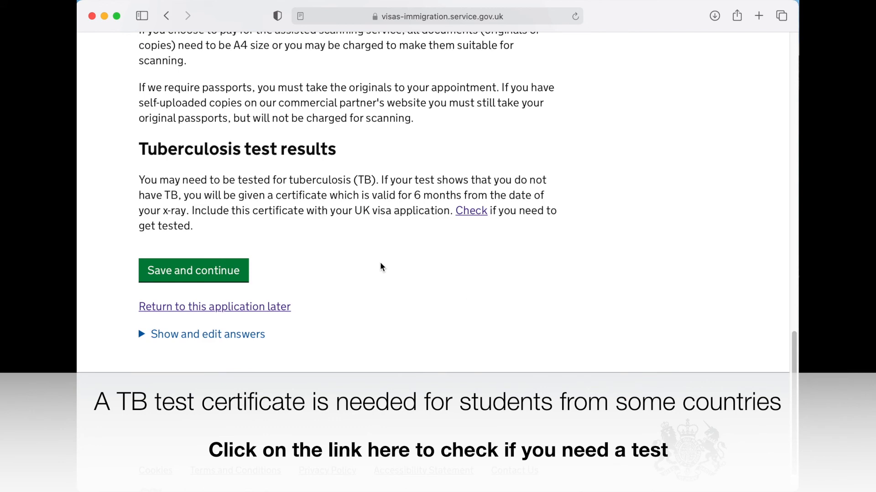
scroll(365, 264, down, 1)
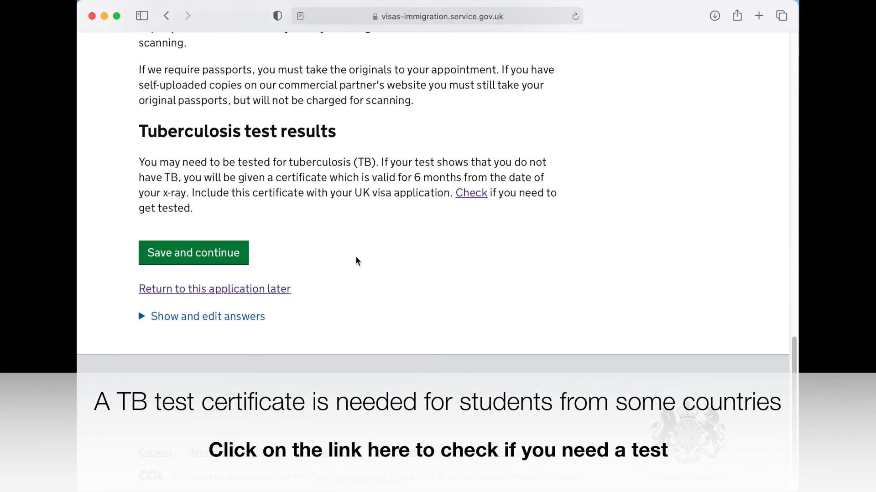
click(191, 258)
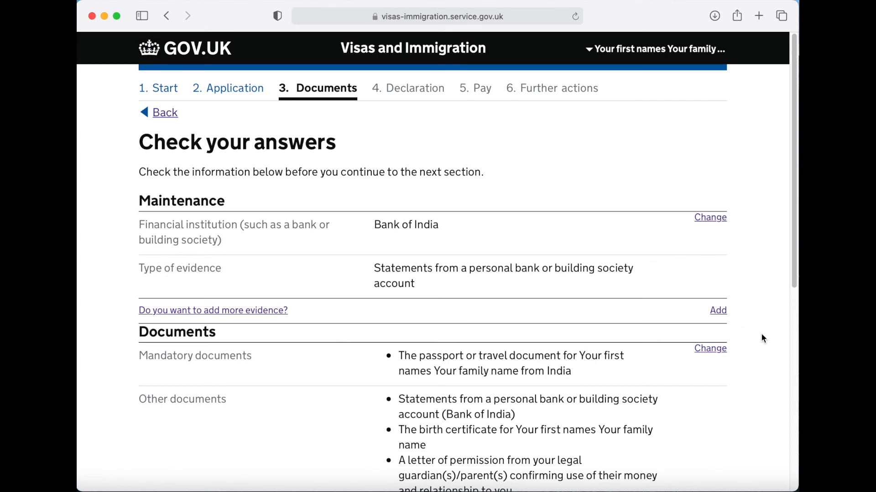
- Approve the reviewed Check your answers summary
scroll(760, 337, down, 10)
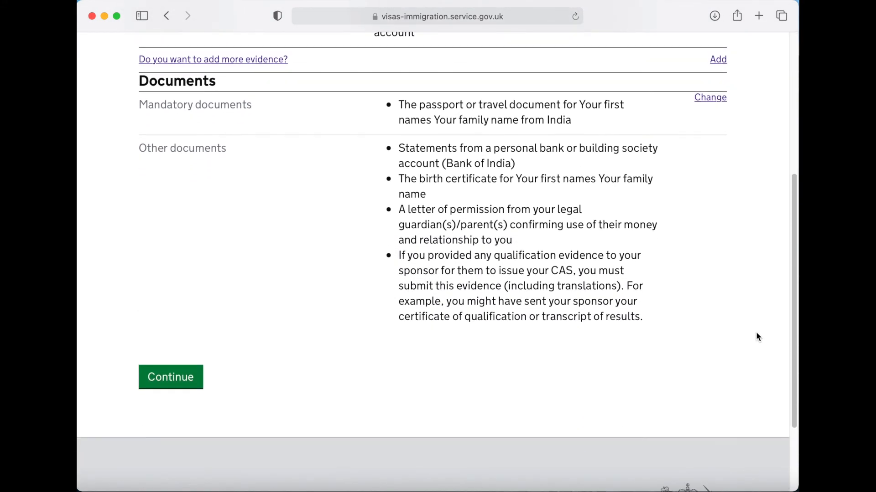
scroll(757, 332, down, 2)
click(178, 333)
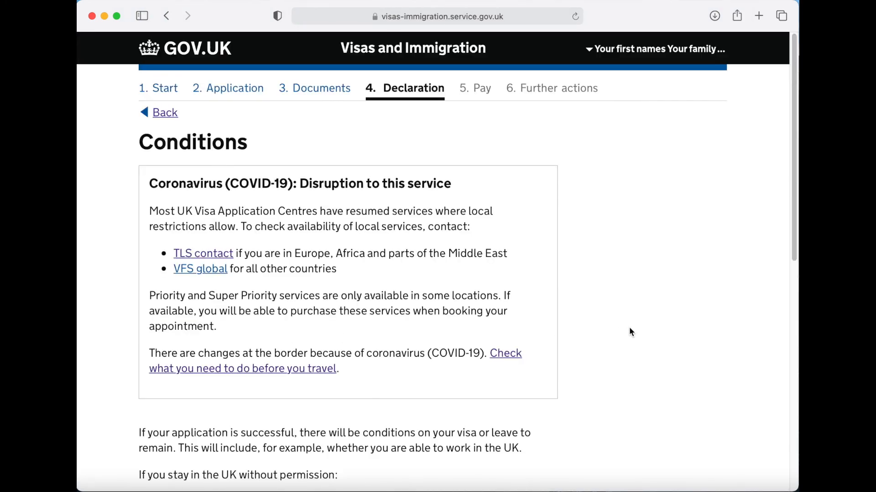
- Confirm understanding and acceptance of the visa conditions and save
scroll(629, 328, down, 9)
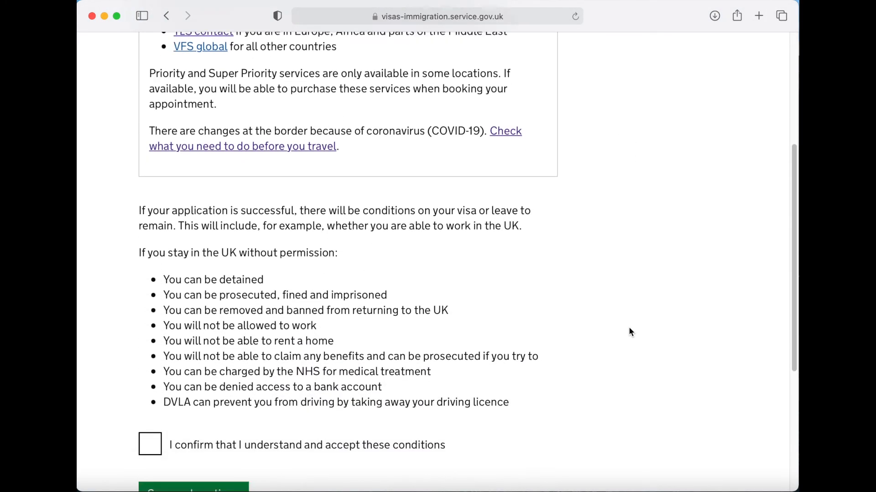
scroll(629, 331, down, 6)
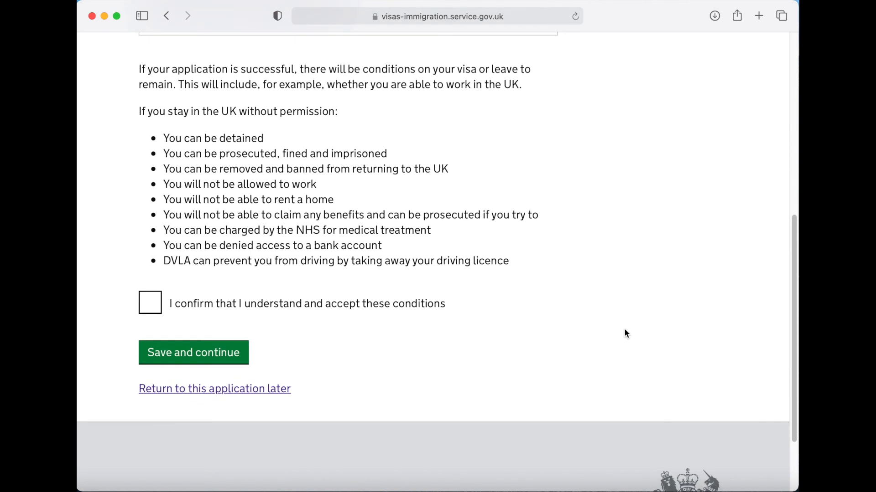
click(150, 303)
click(191, 363)
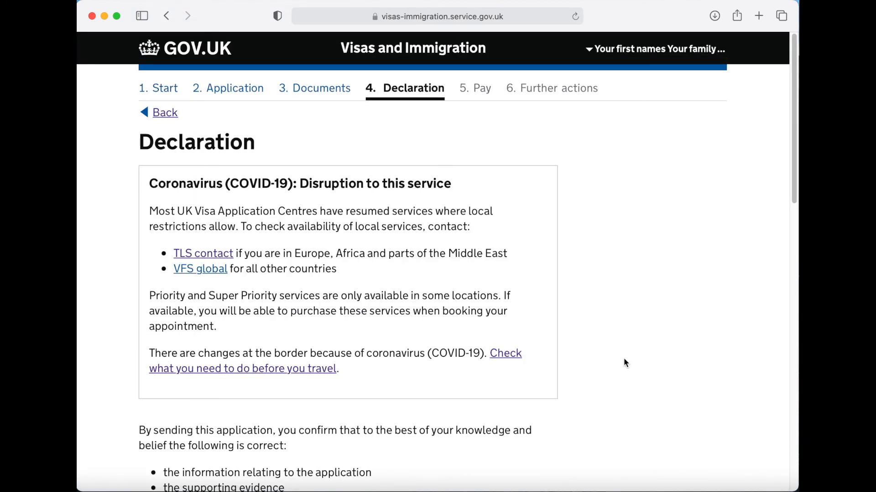
- Declare yourself the applicant aged 18 or over and accept the declaration statements
scroll(624, 359, down, 5)
scroll(625, 363, down, 8)
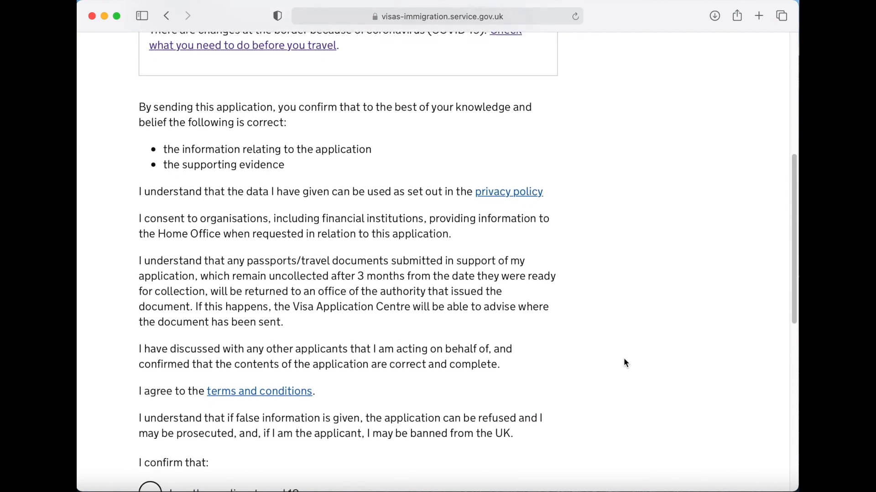
scroll(625, 363, down, 3)
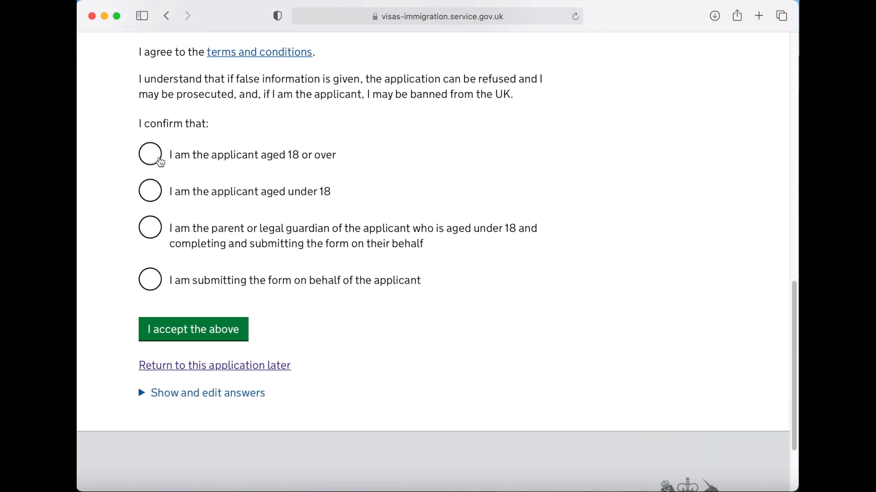
click(150, 156)
scroll(502, 328, down, 2)
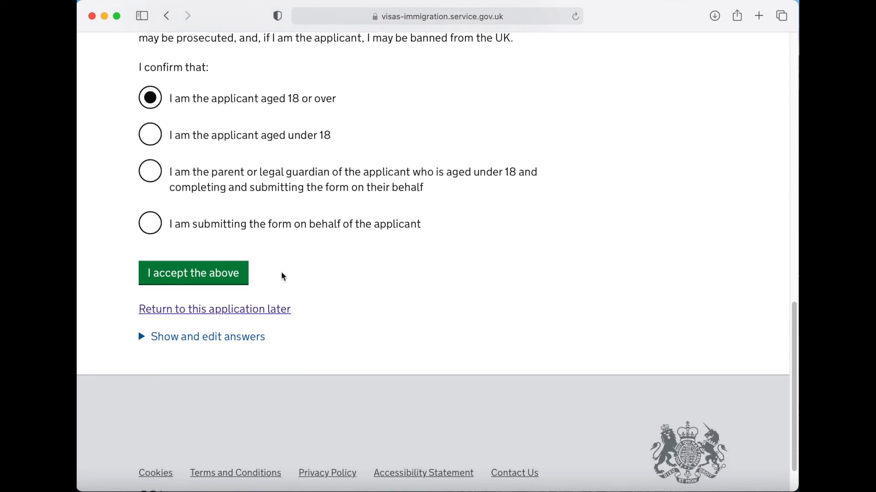
click(193, 286)
- Sign out of the visa application from the account menu at top right
scroll(621, 294, up, 15)
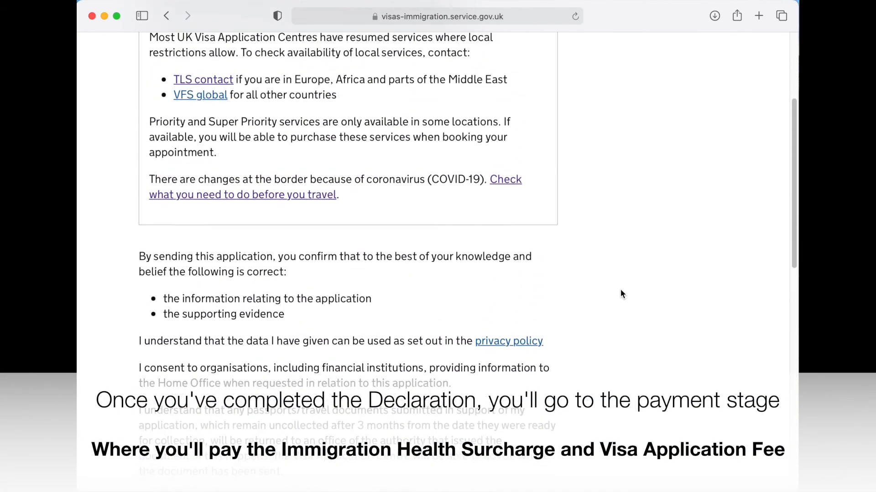
scroll(621, 294, up, 5)
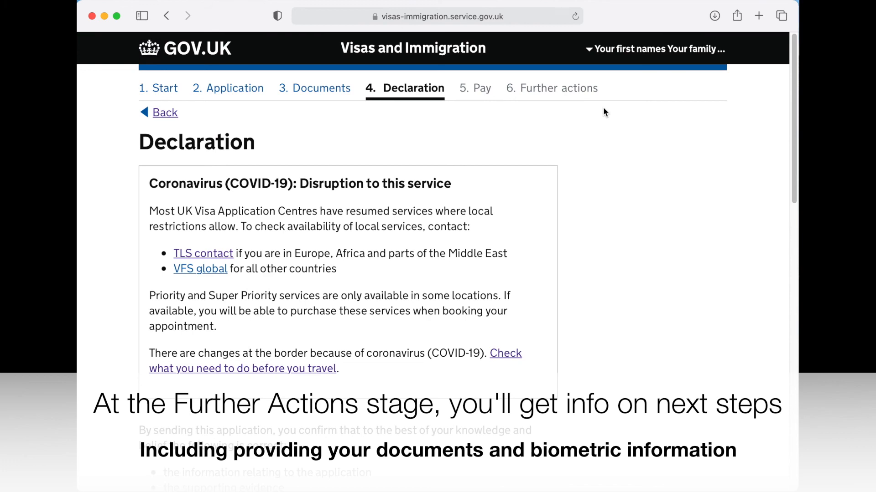
click(610, 49)
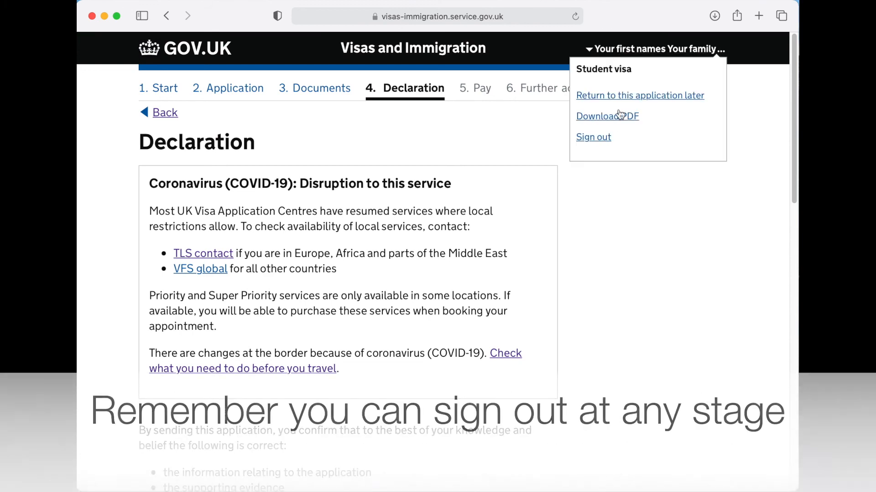
click(591, 139)
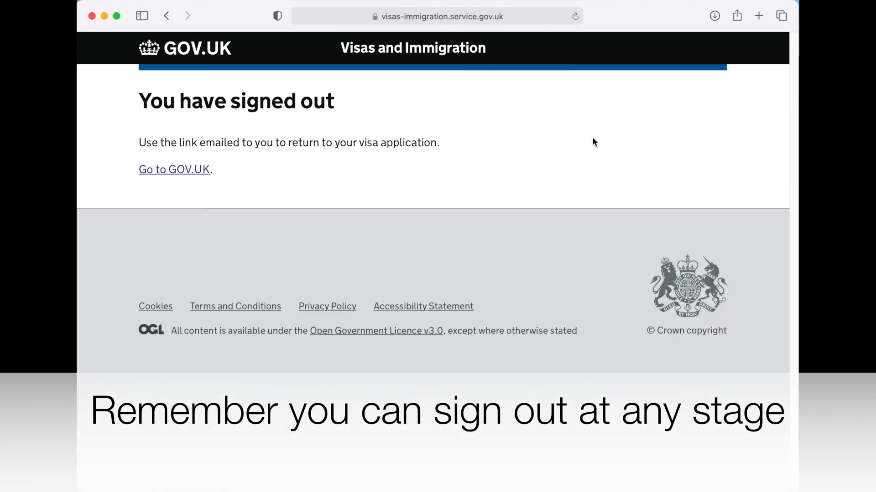